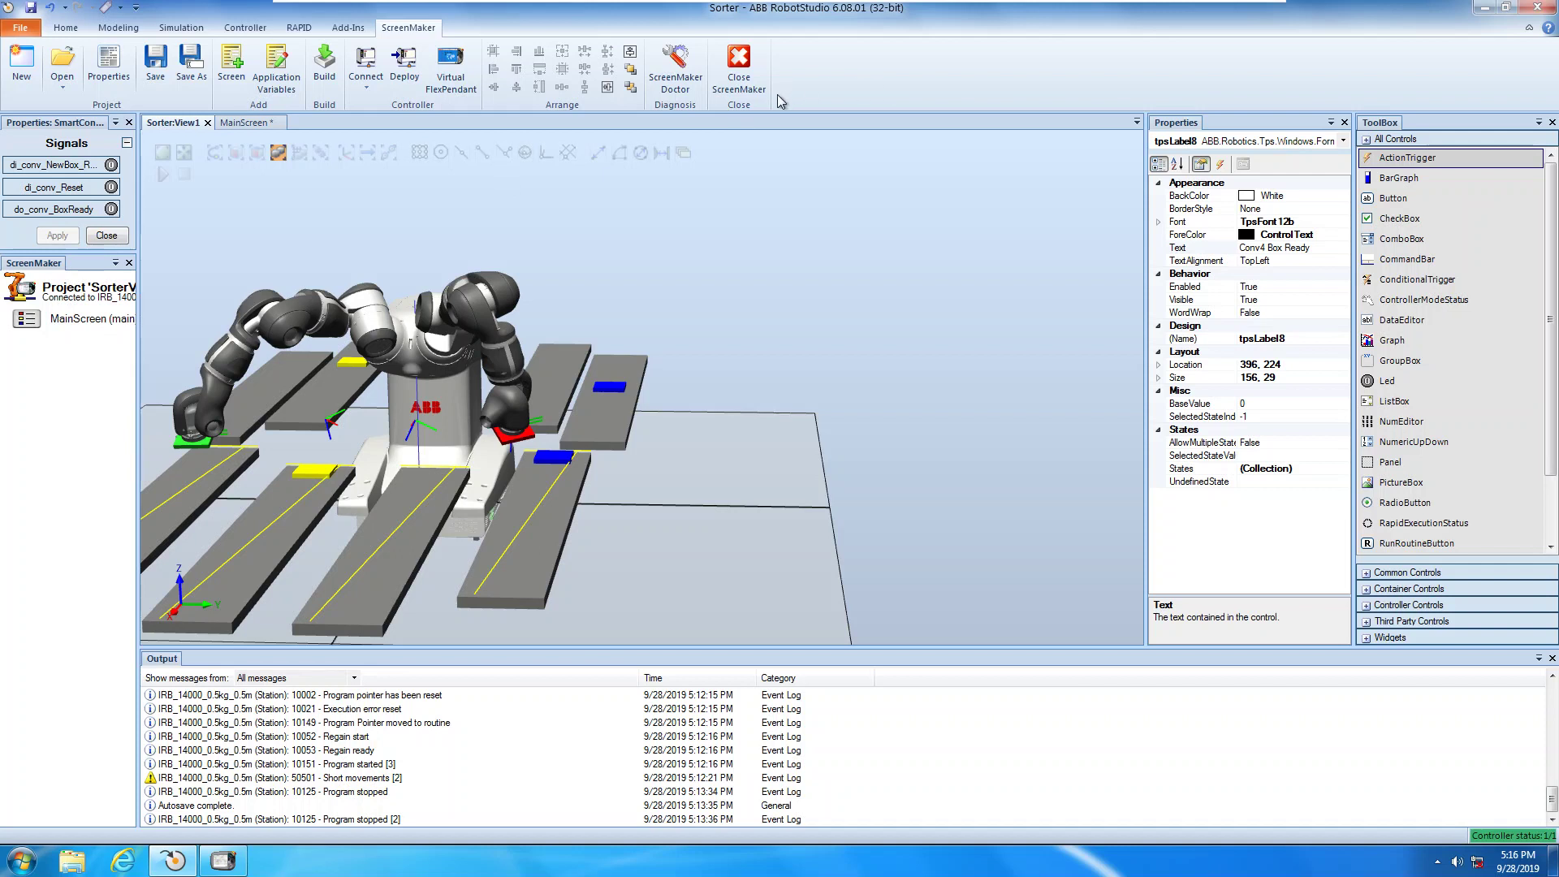
Step: Open the MainScreen design with its four conveyor status groups
double_click(93, 324)
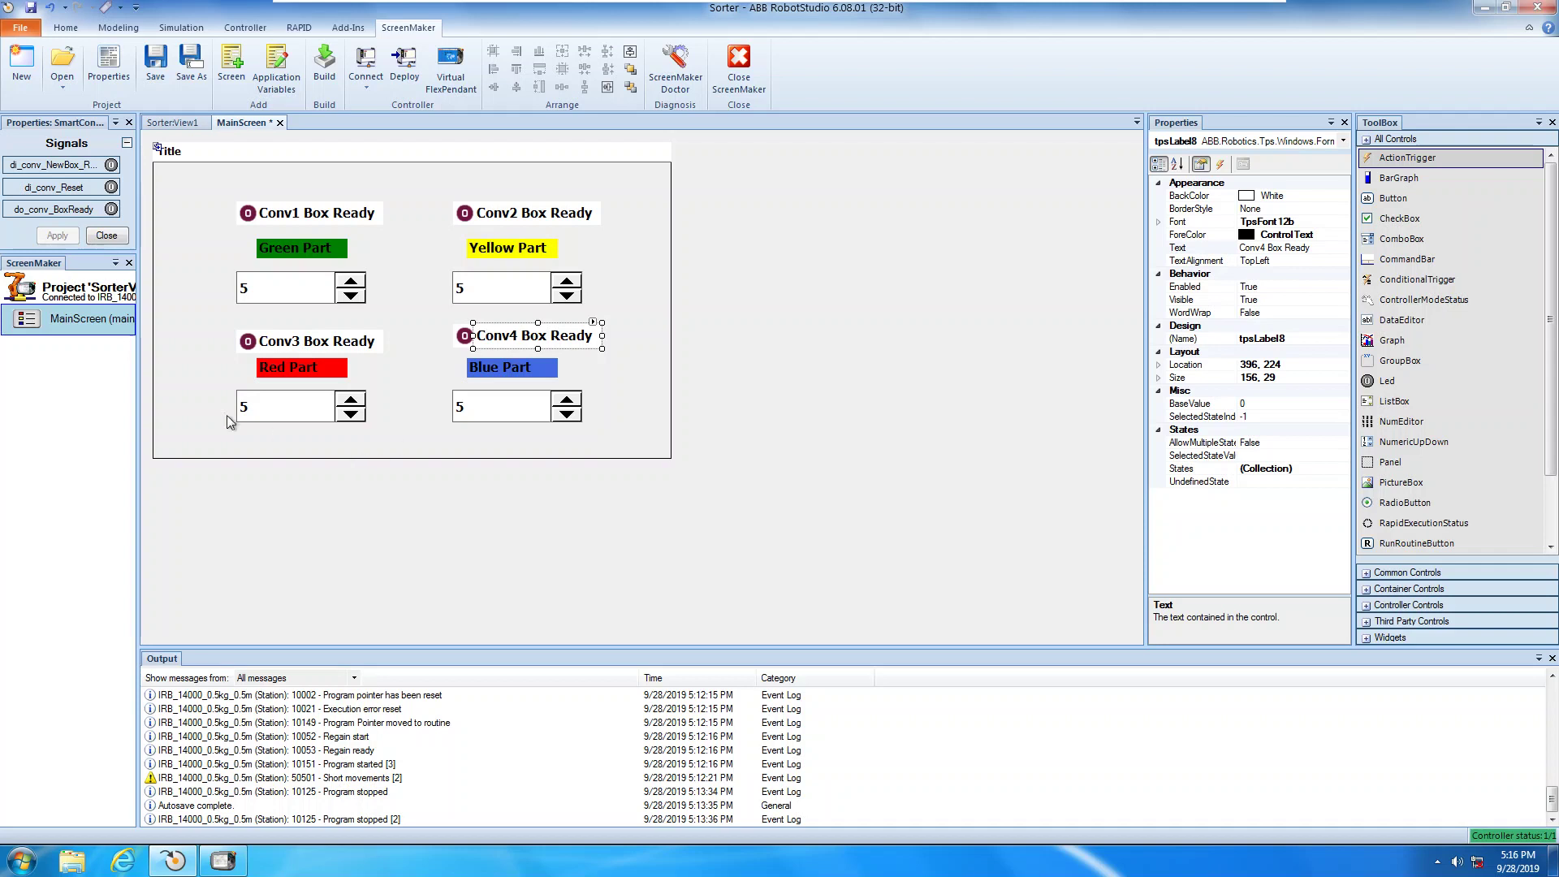
Step: Create a new screen named Conveyor1 in the ScreenMaker project
click(90, 414)
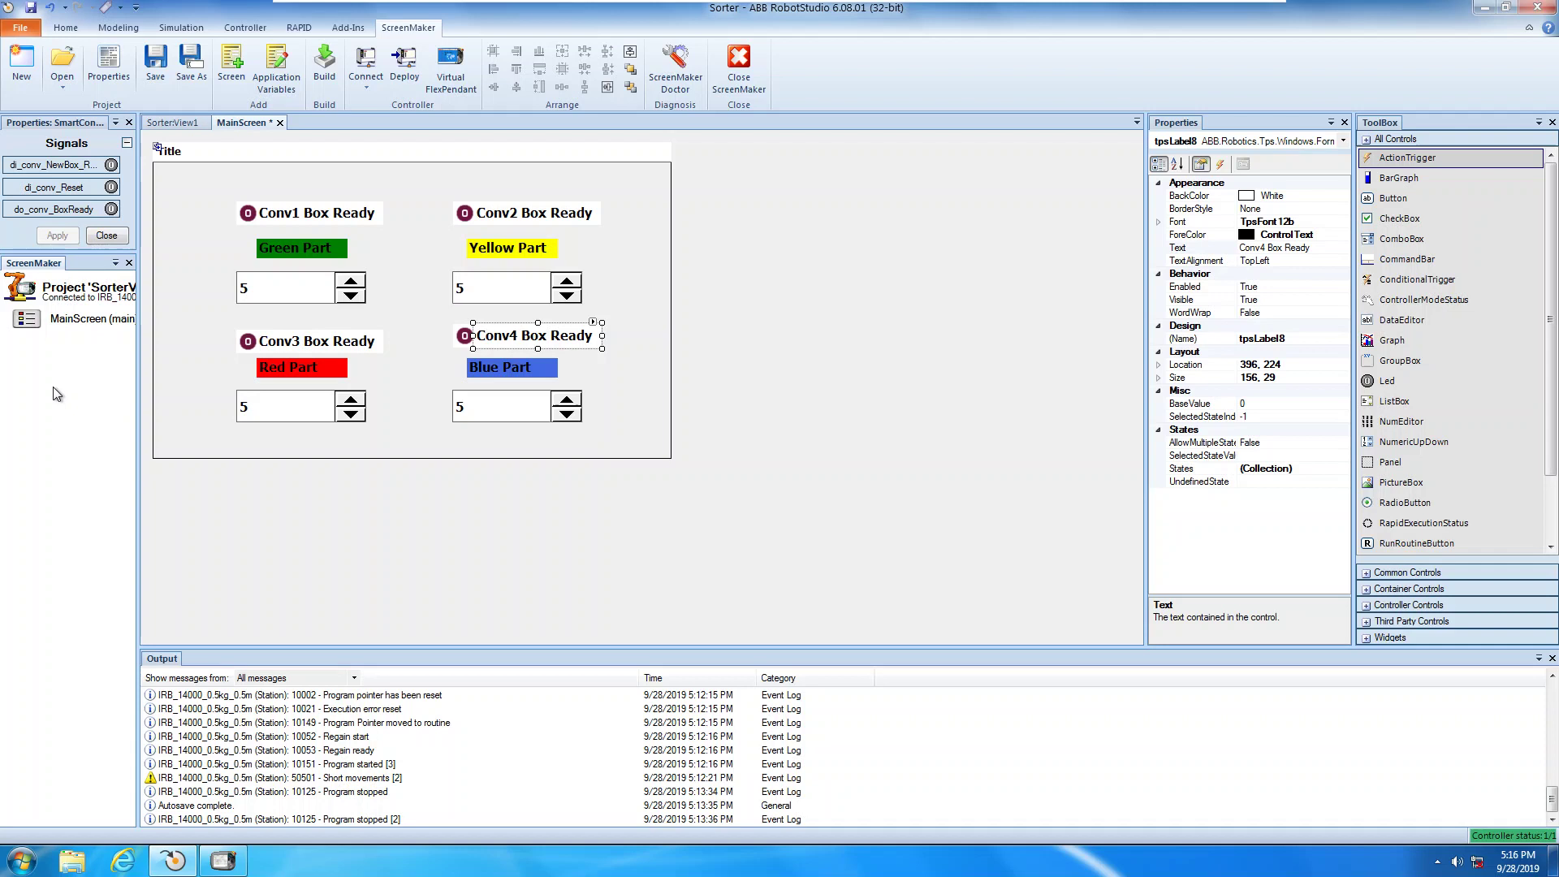
click(69, 322)
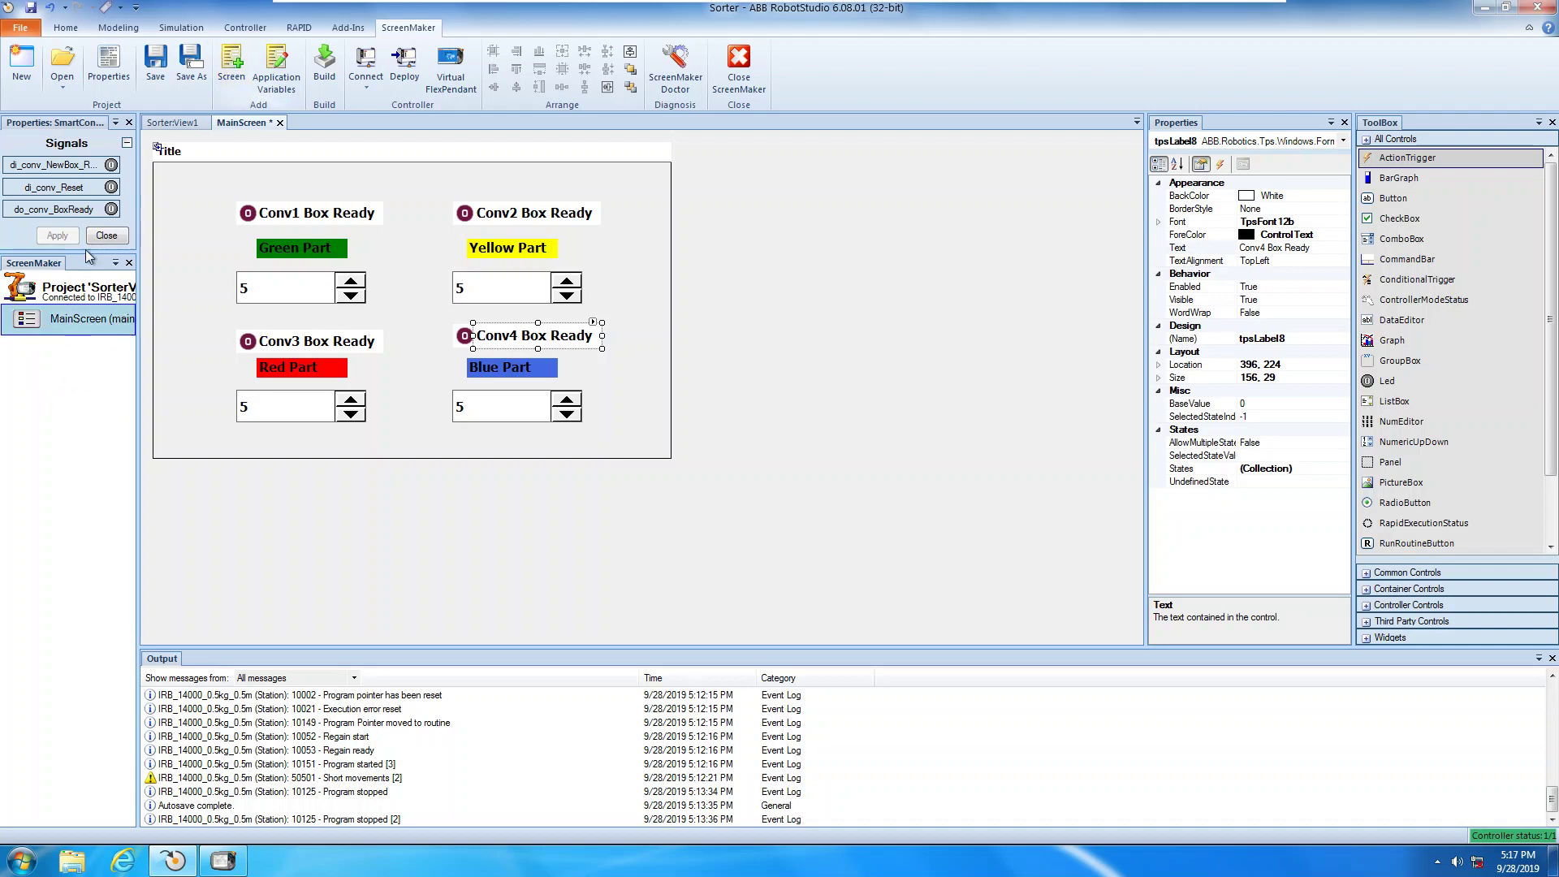
click(97, 291)
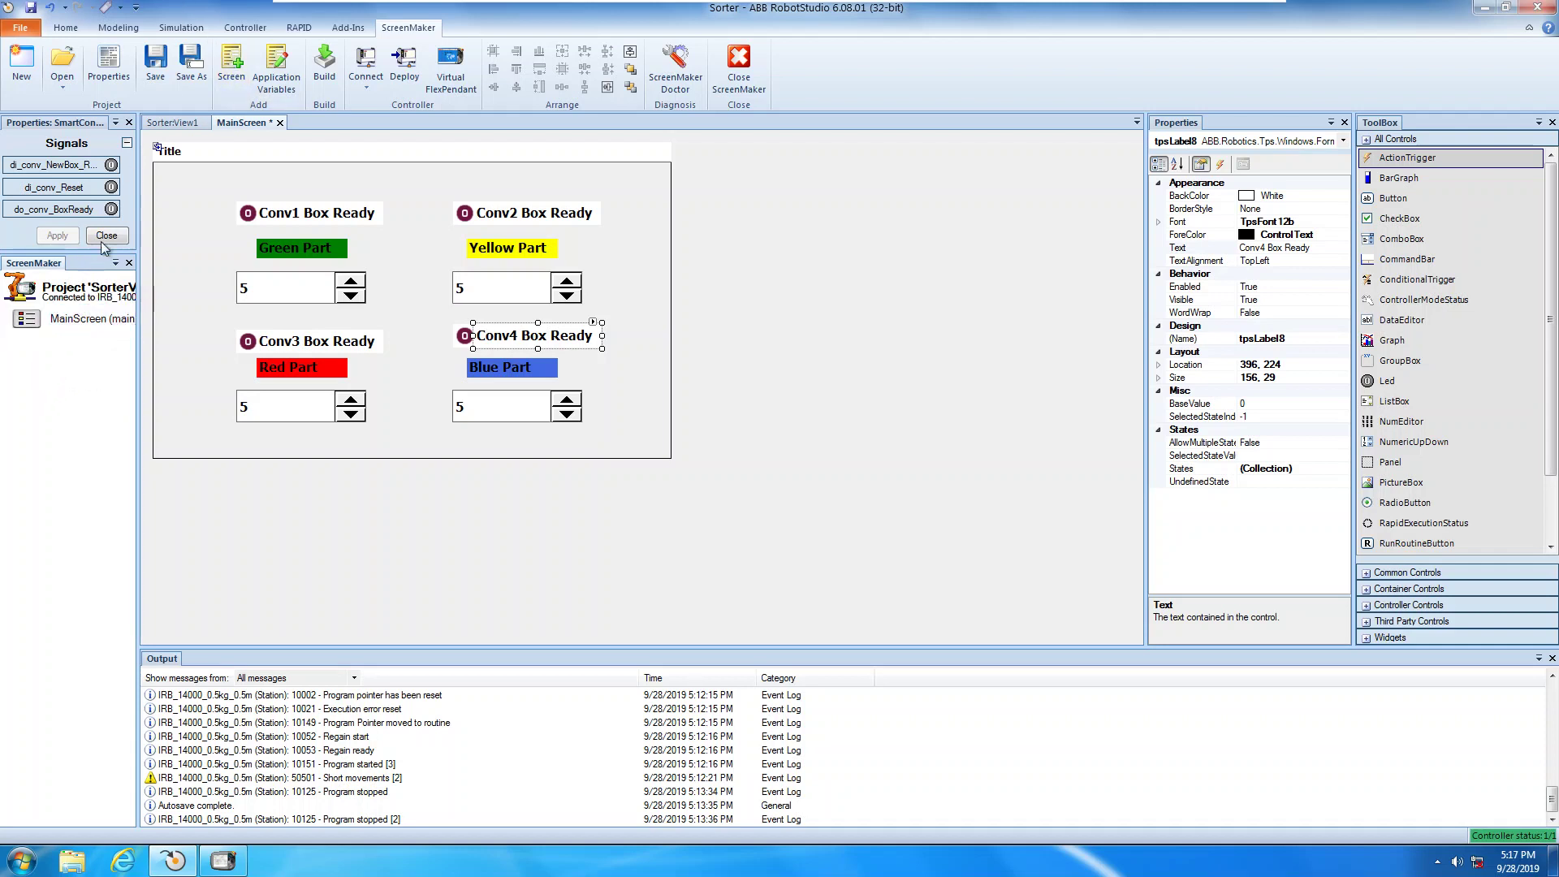
click(122, 297)
click(231, 66)
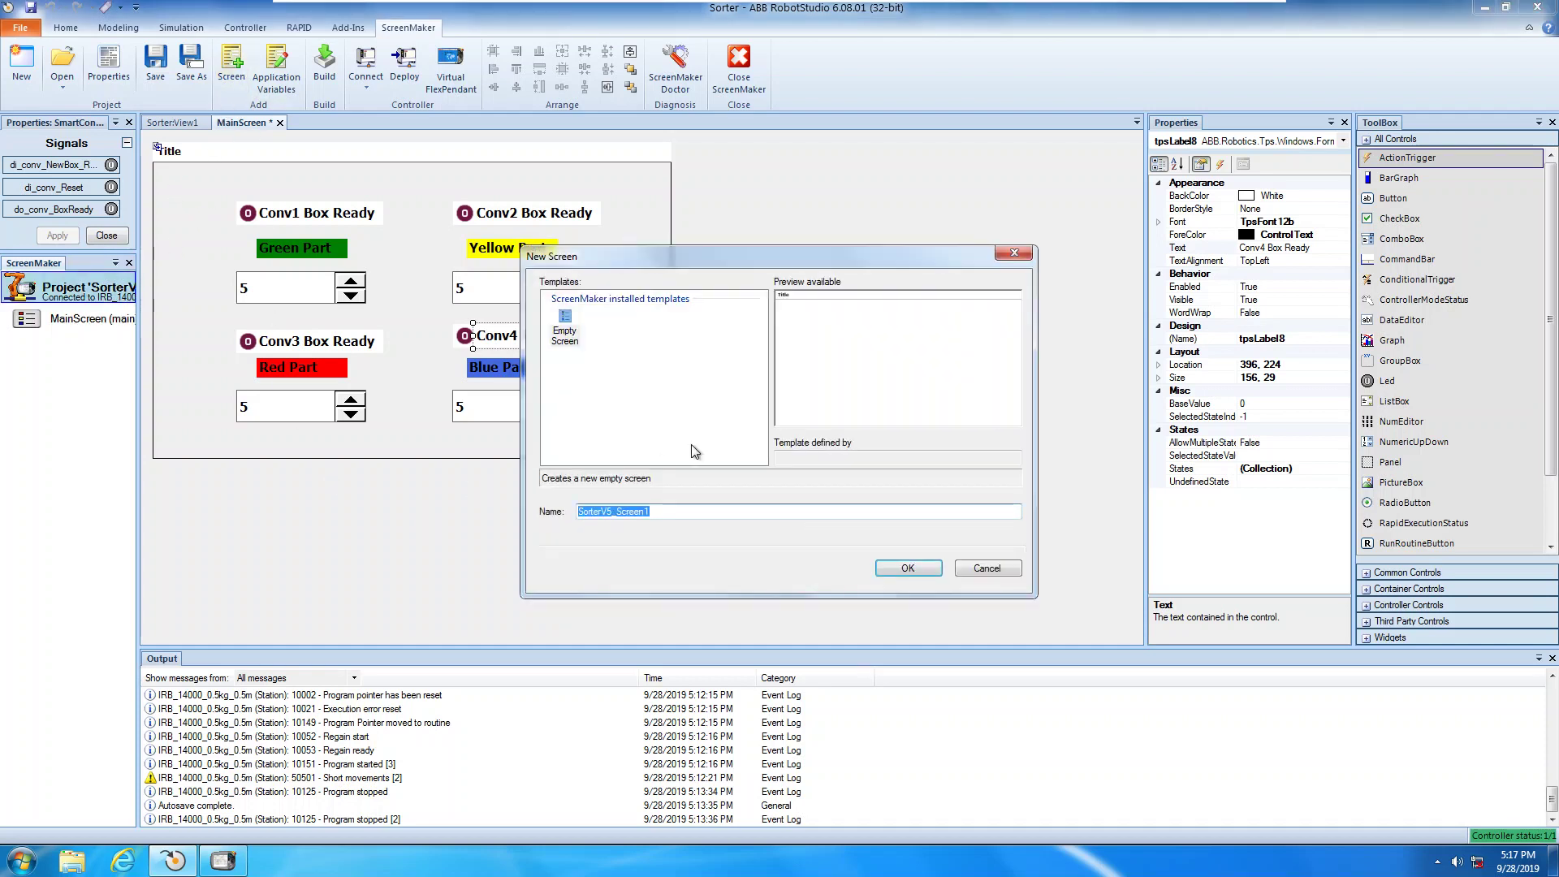
text(Convey)
text(or1)
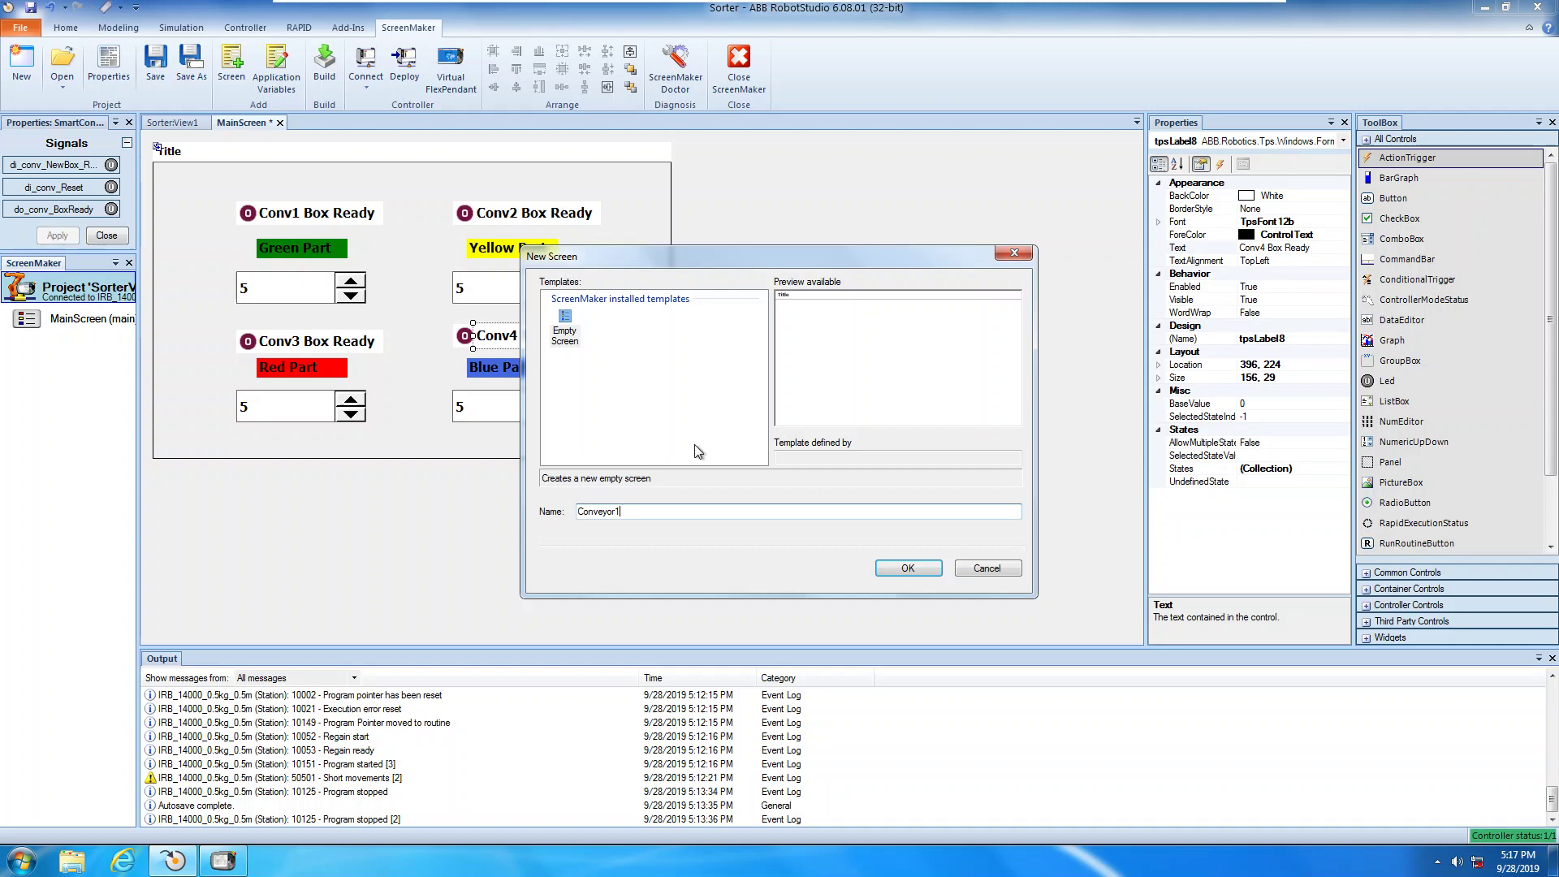
click(908, 569)
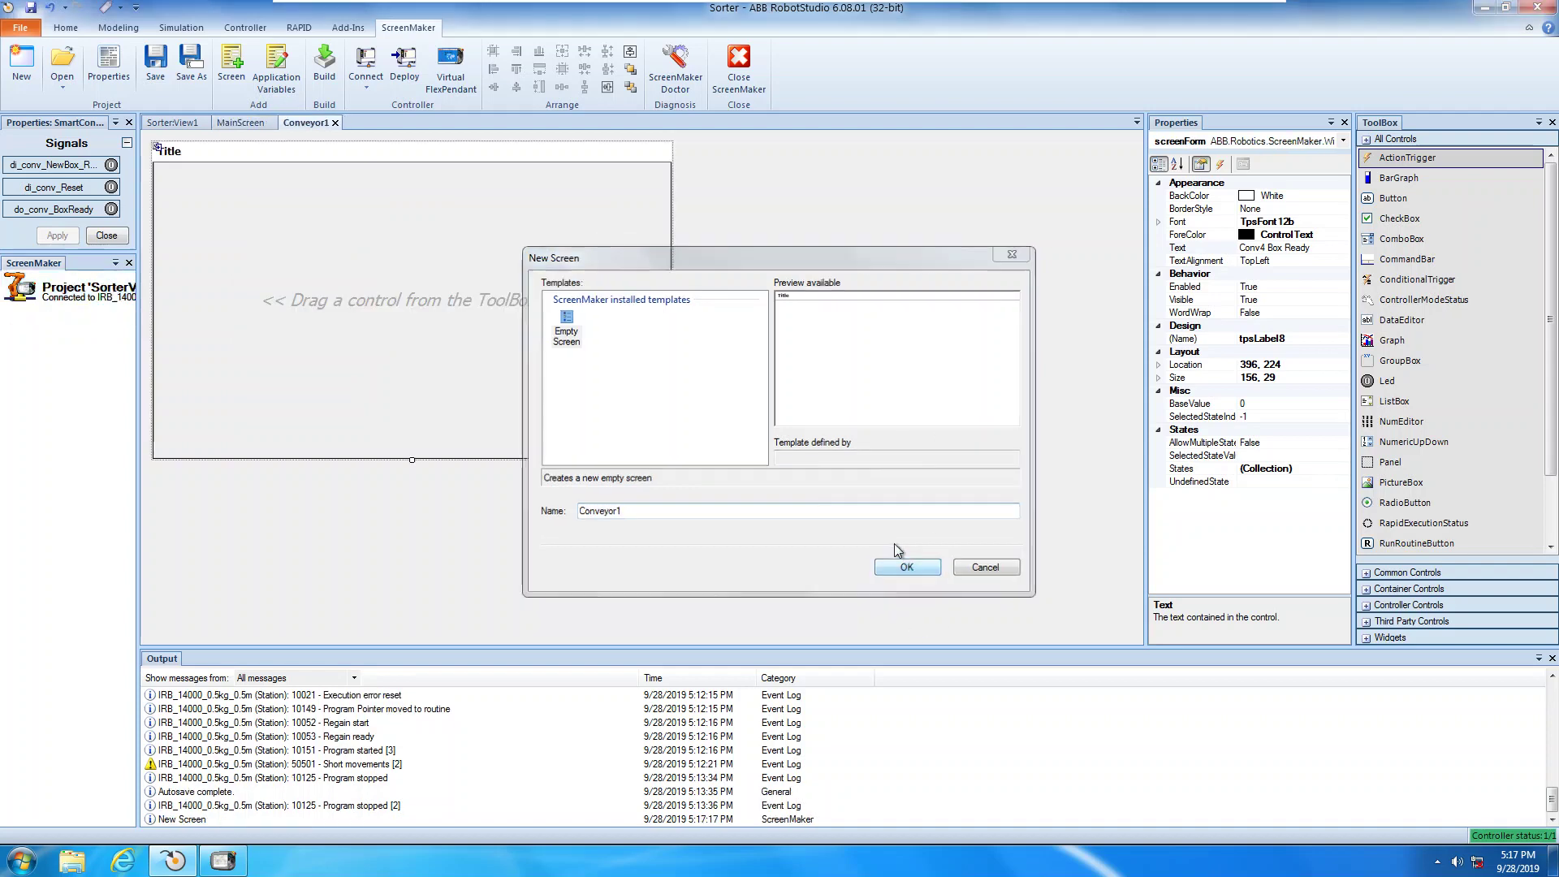
Step: Switch between the Conveyor1 and MainScreen designs, ending on MainScreen
double_click(88, 322)
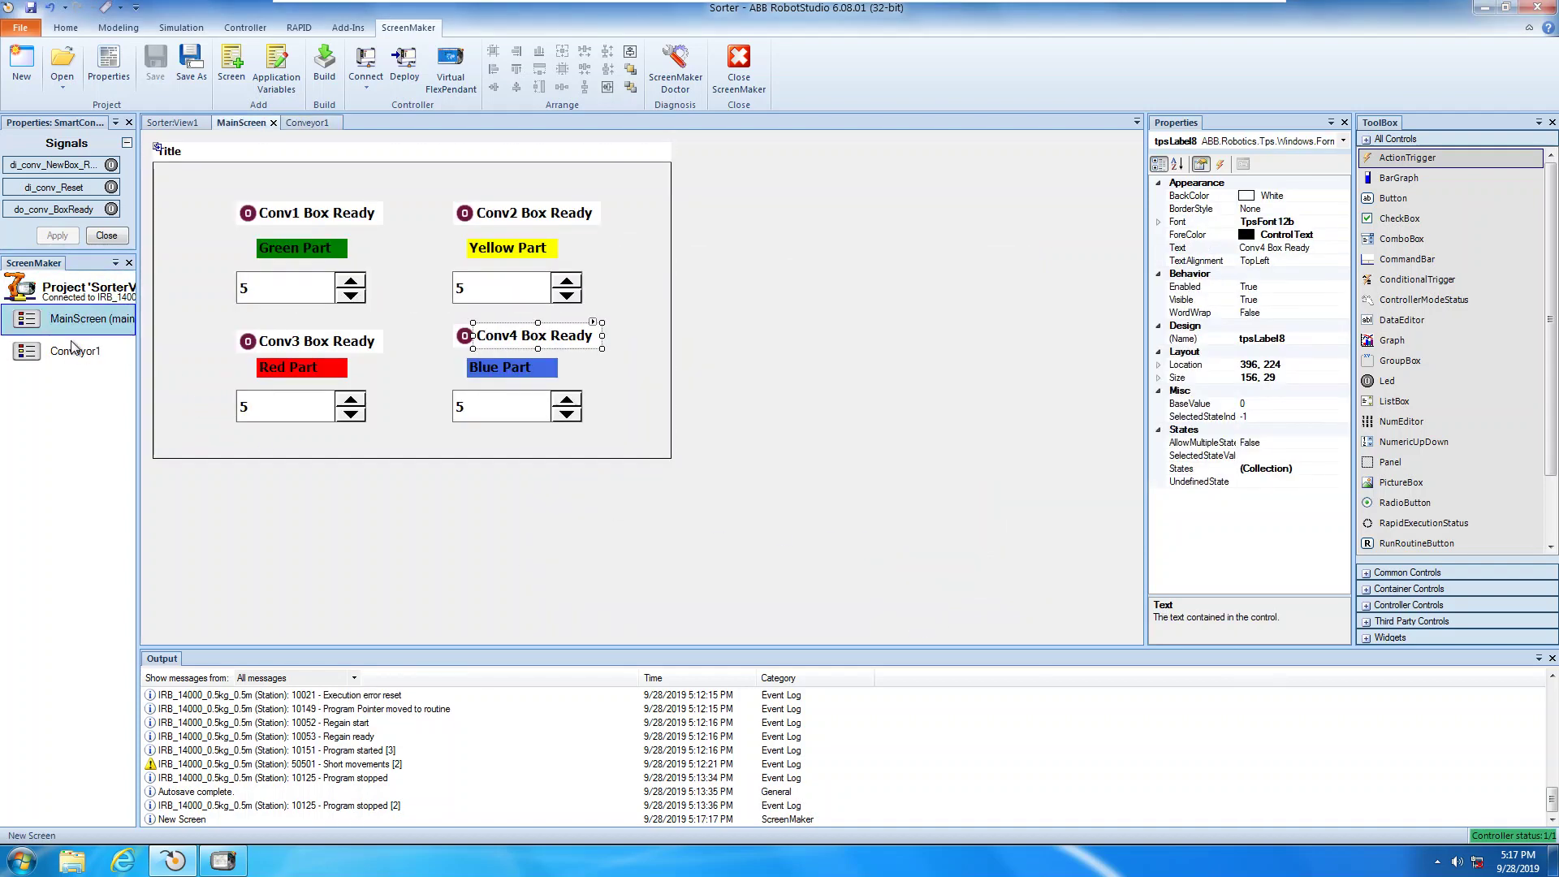
double_click(97, 360)
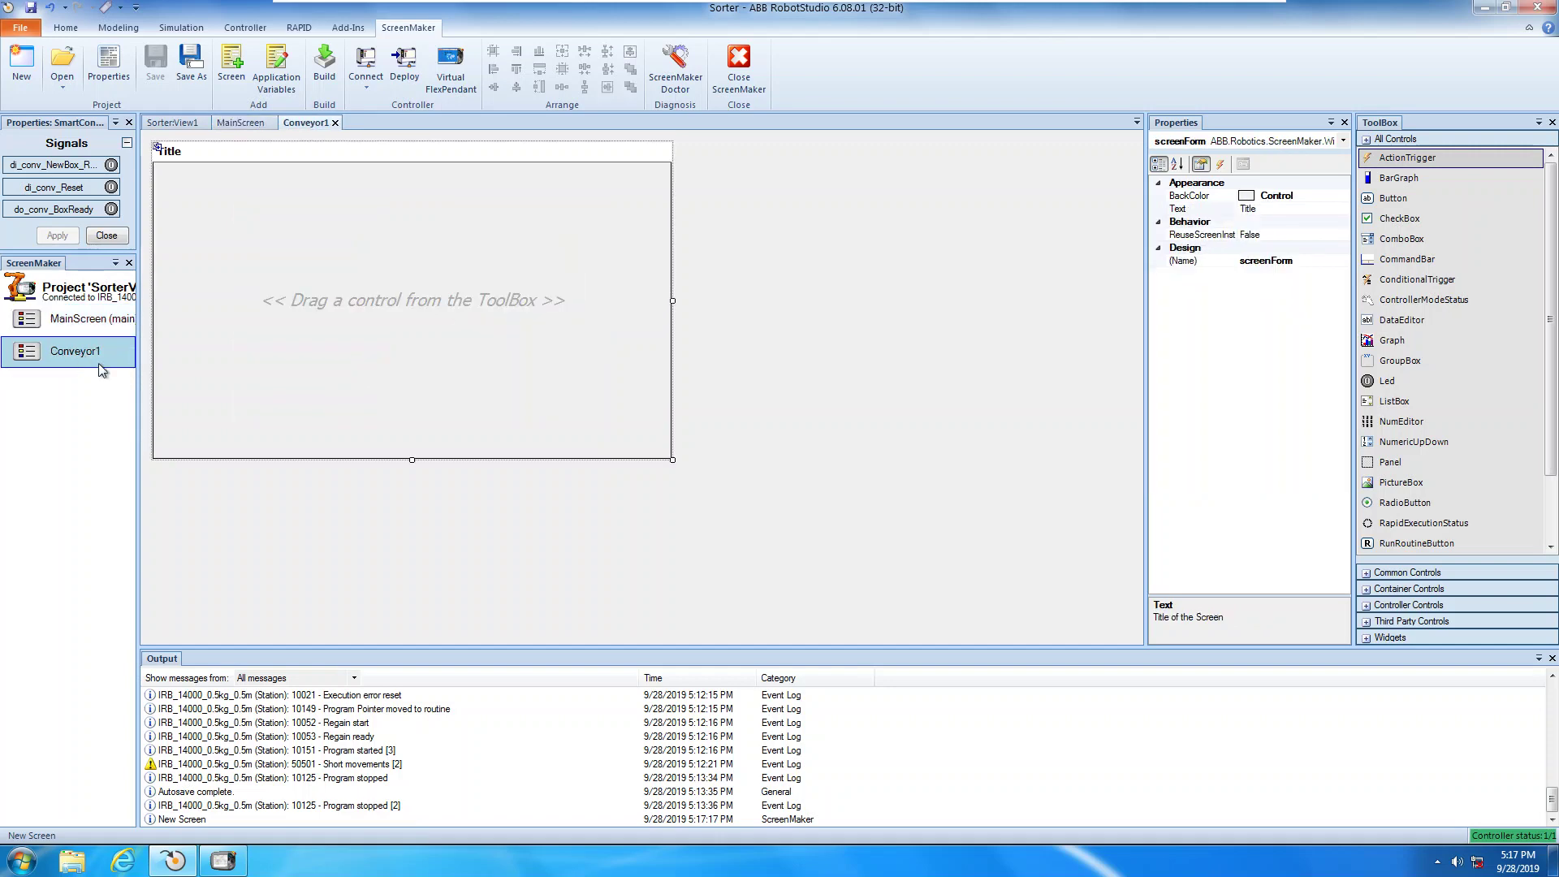
double_click(99, 325)
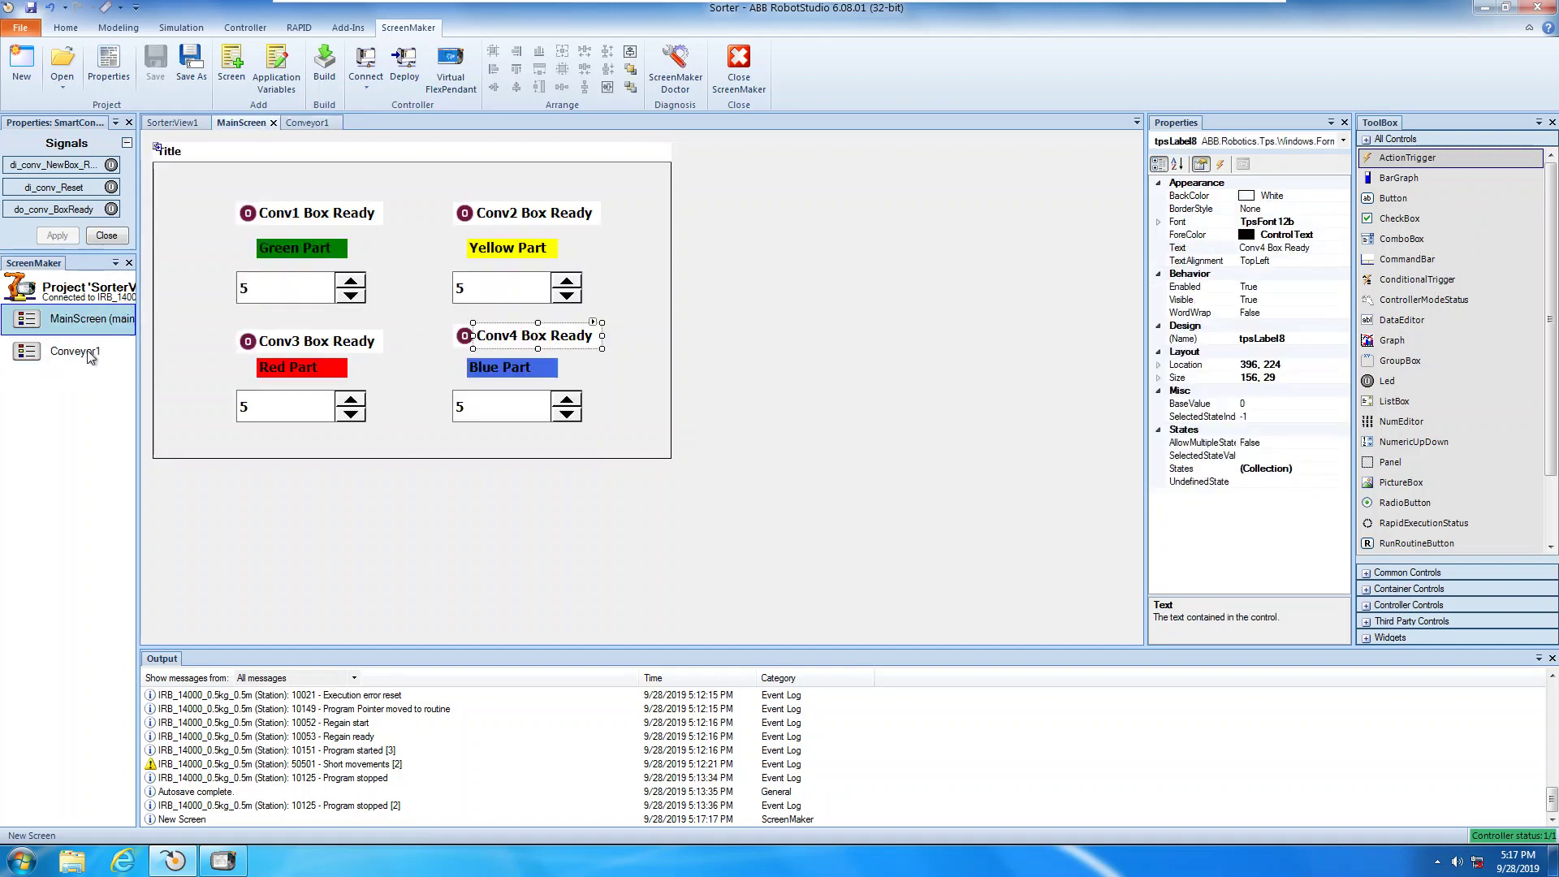
double_click(95, 326)
Step: Place a button captioned Conveyor1 at MainScreen's bottom-right, widened to fit its text
click(1393, 201)
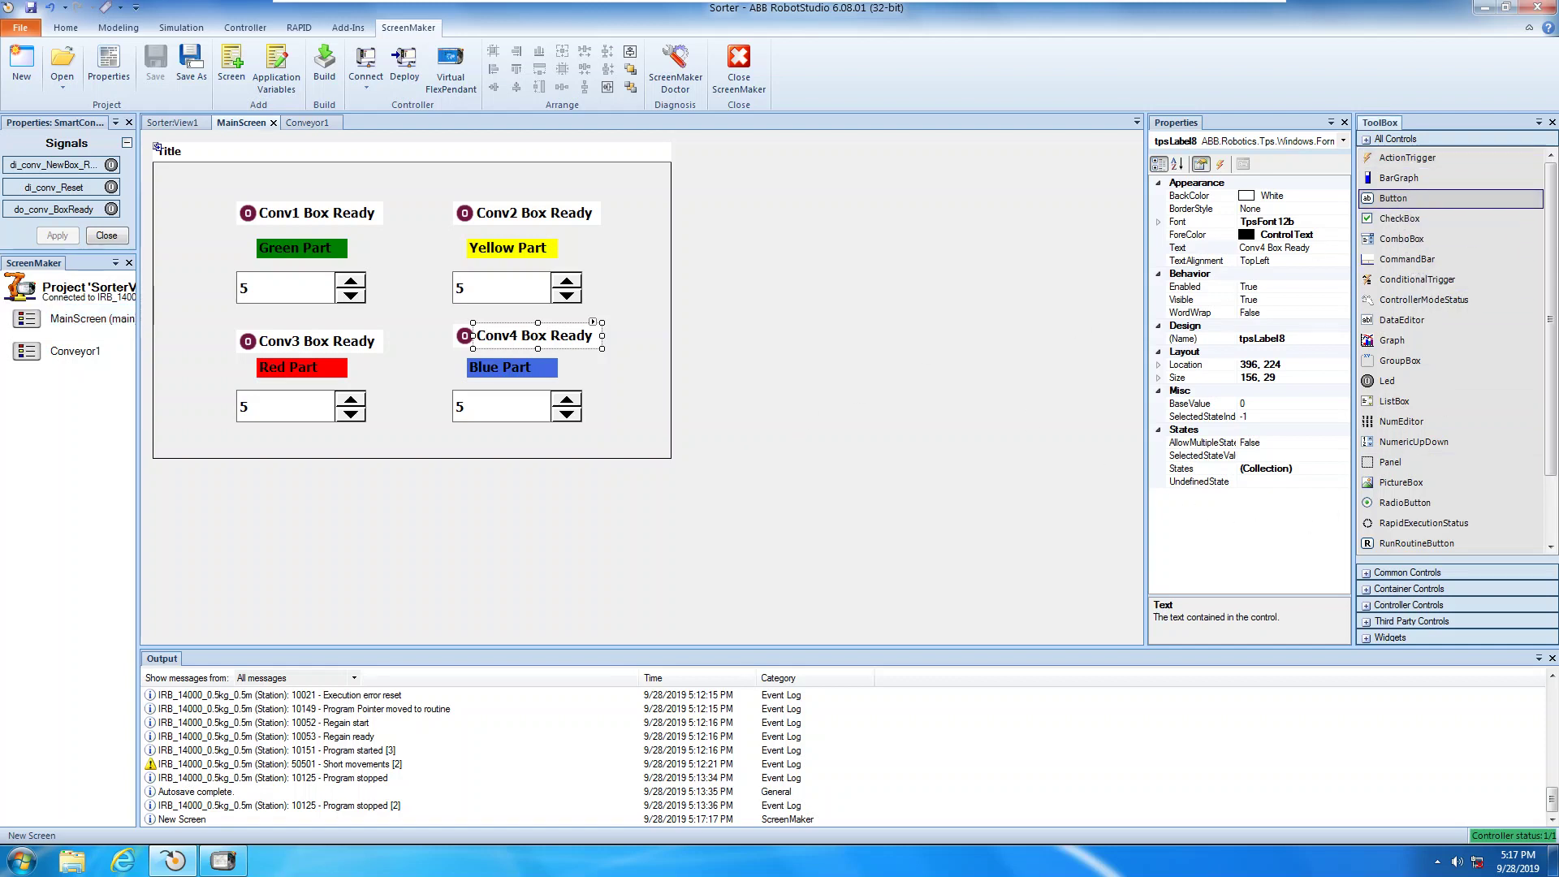
drag(595, 421, 671, 458)
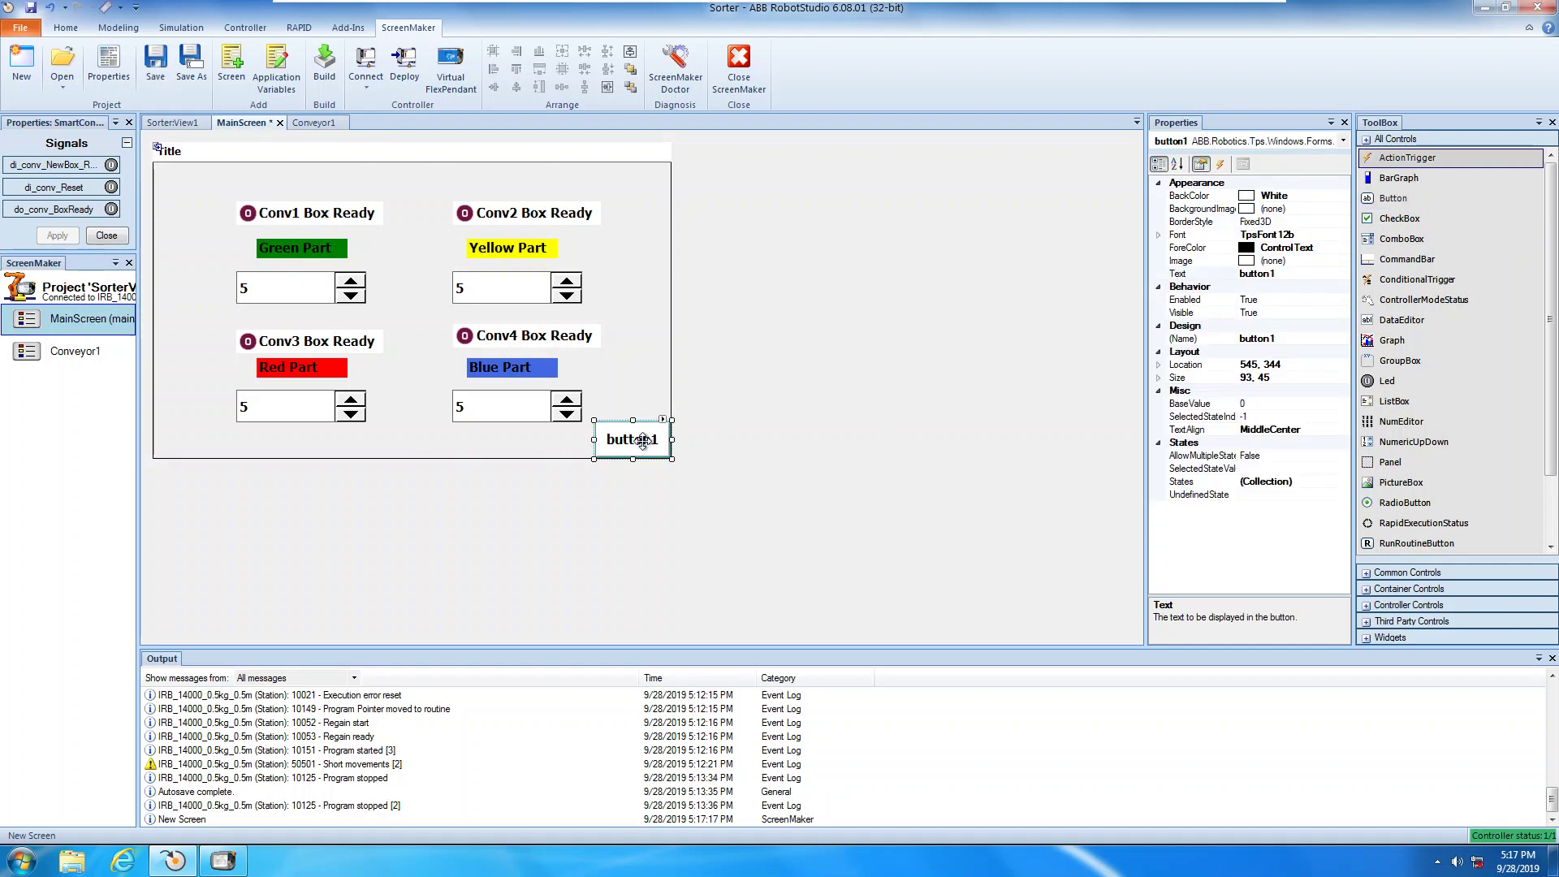
click(1306, 275)
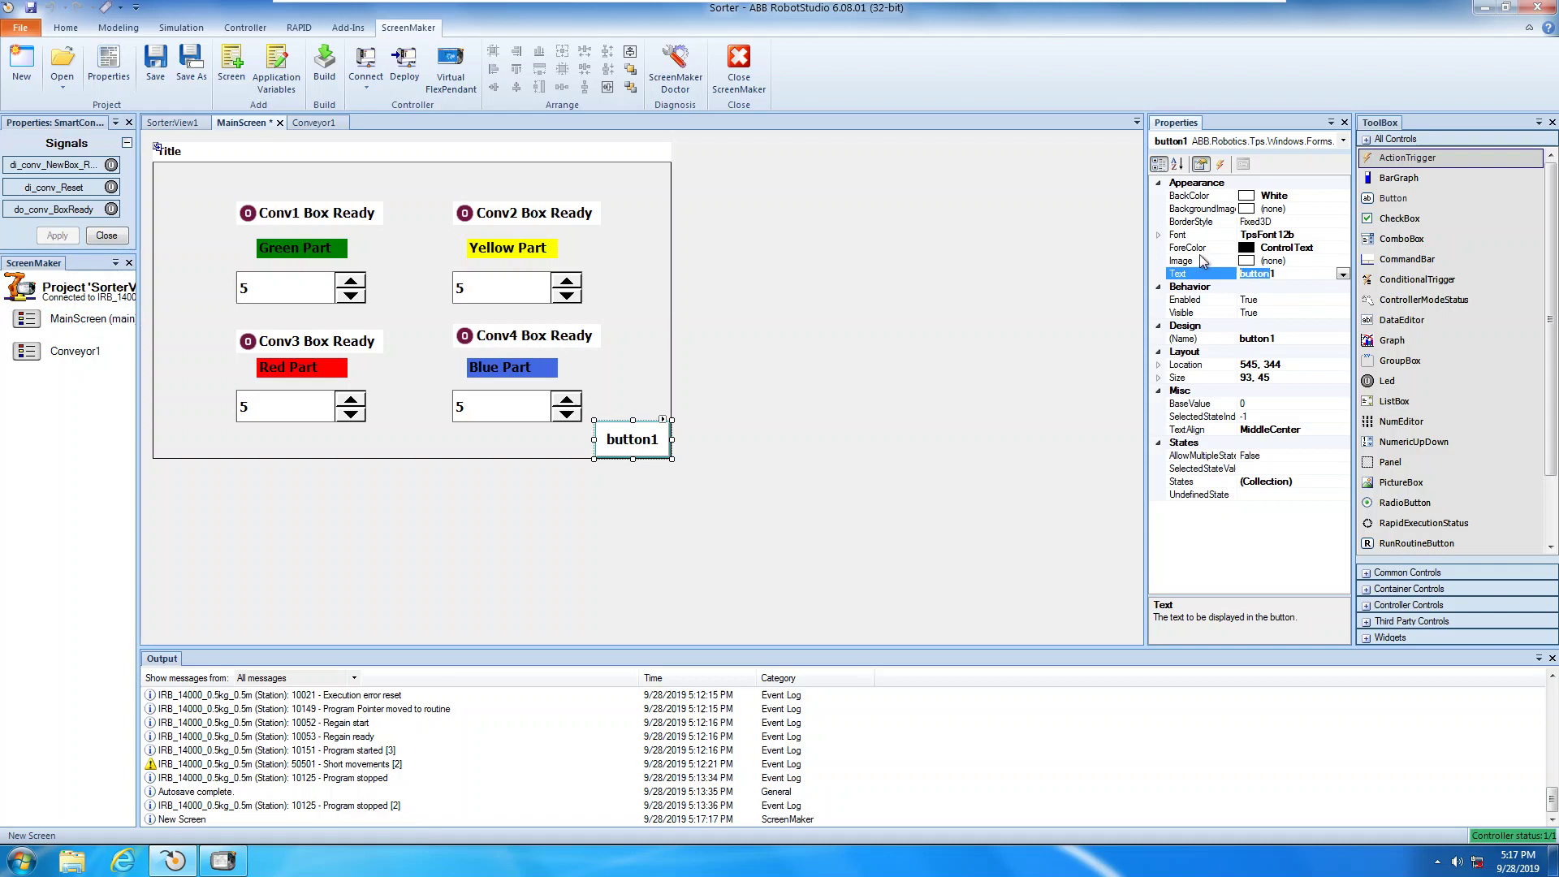
text(Conveyor1)
key(Return)
drag(596, 440, 588, 440)
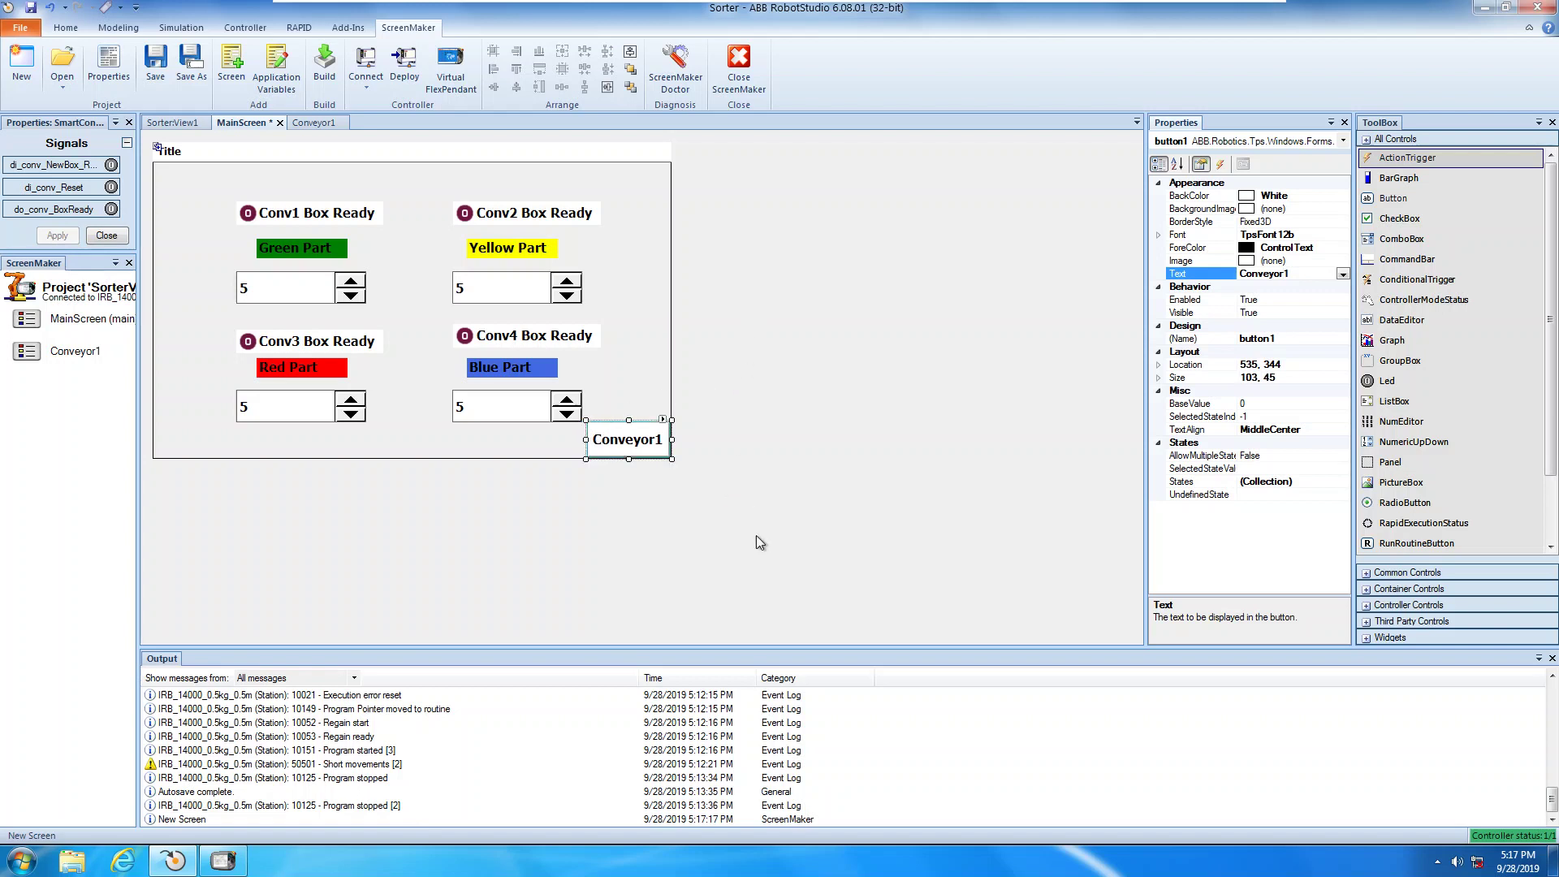
click(639, 454)
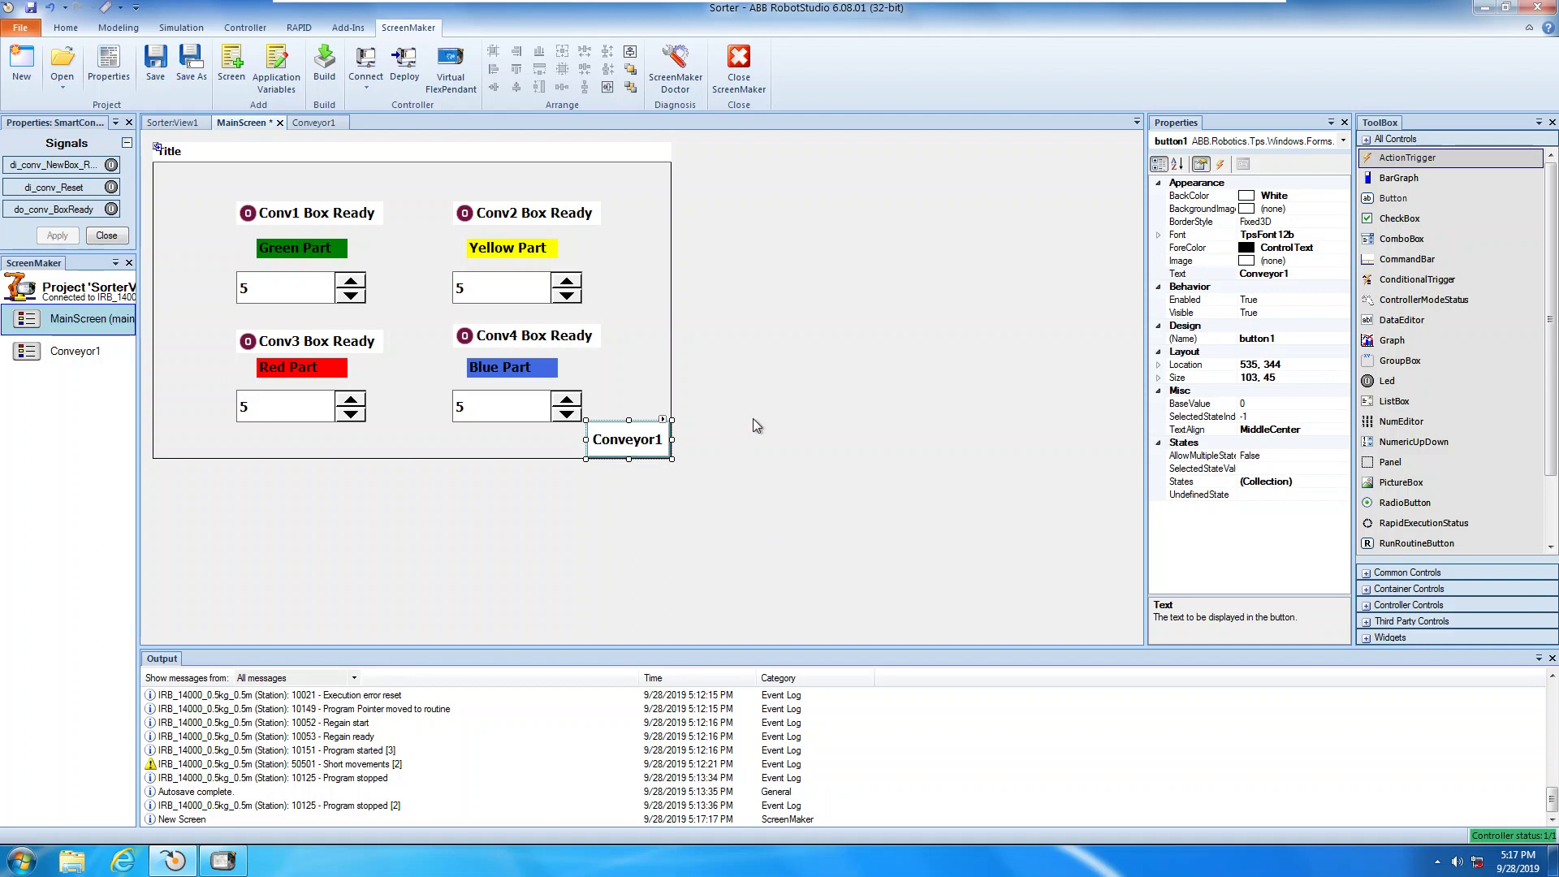
Step: Paste the copied button onto Conveyor1, move it bottom-right and caption it Main
double_click(77, 354)
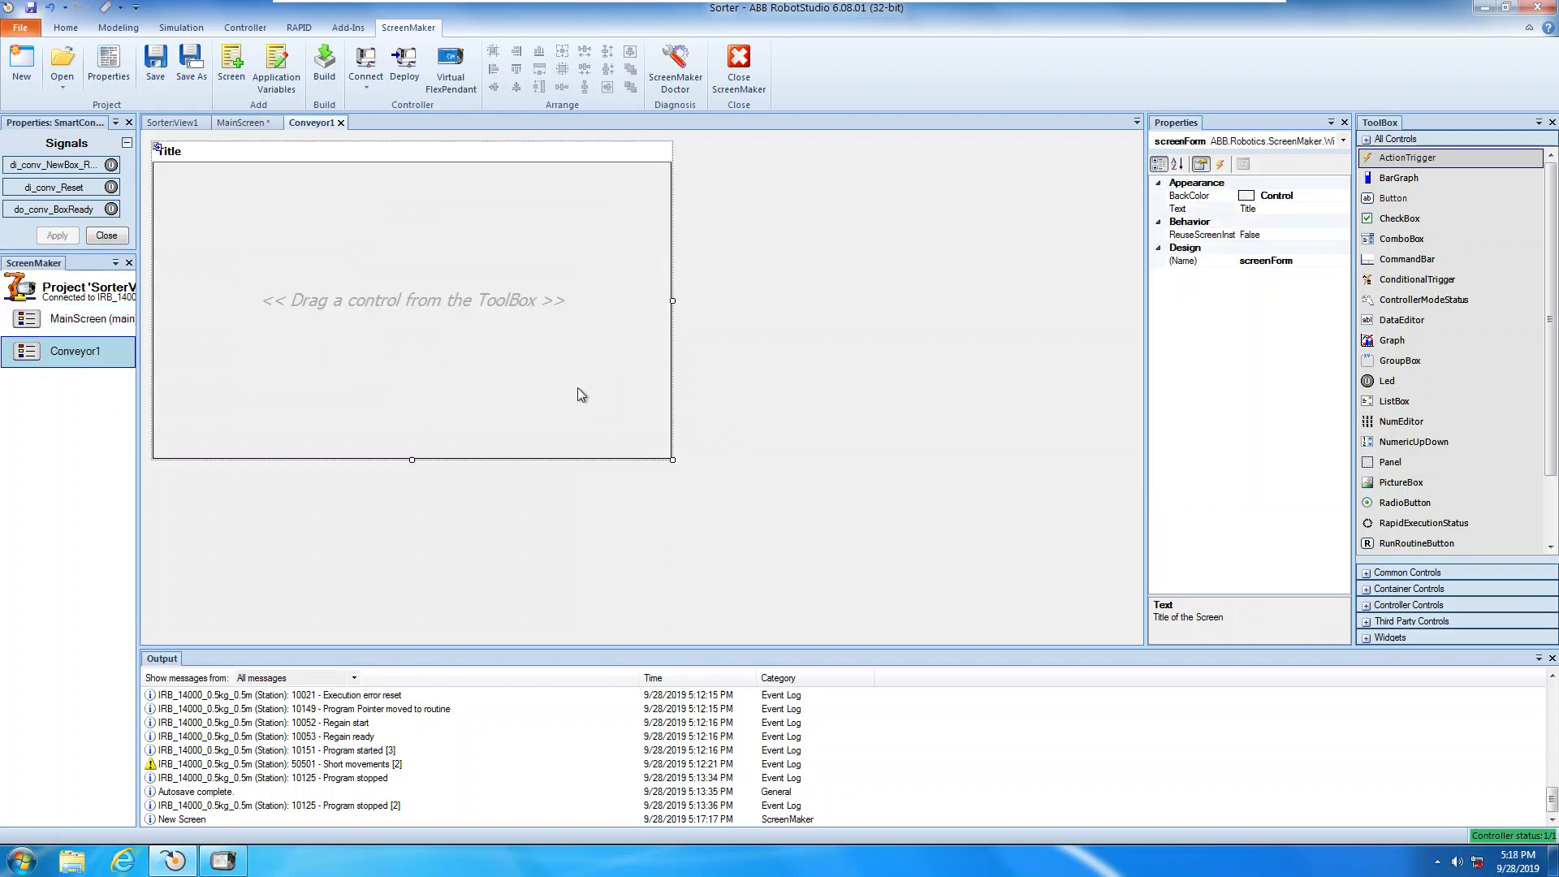
key(ctrl+v)
drag(420, 301, 634, 444)
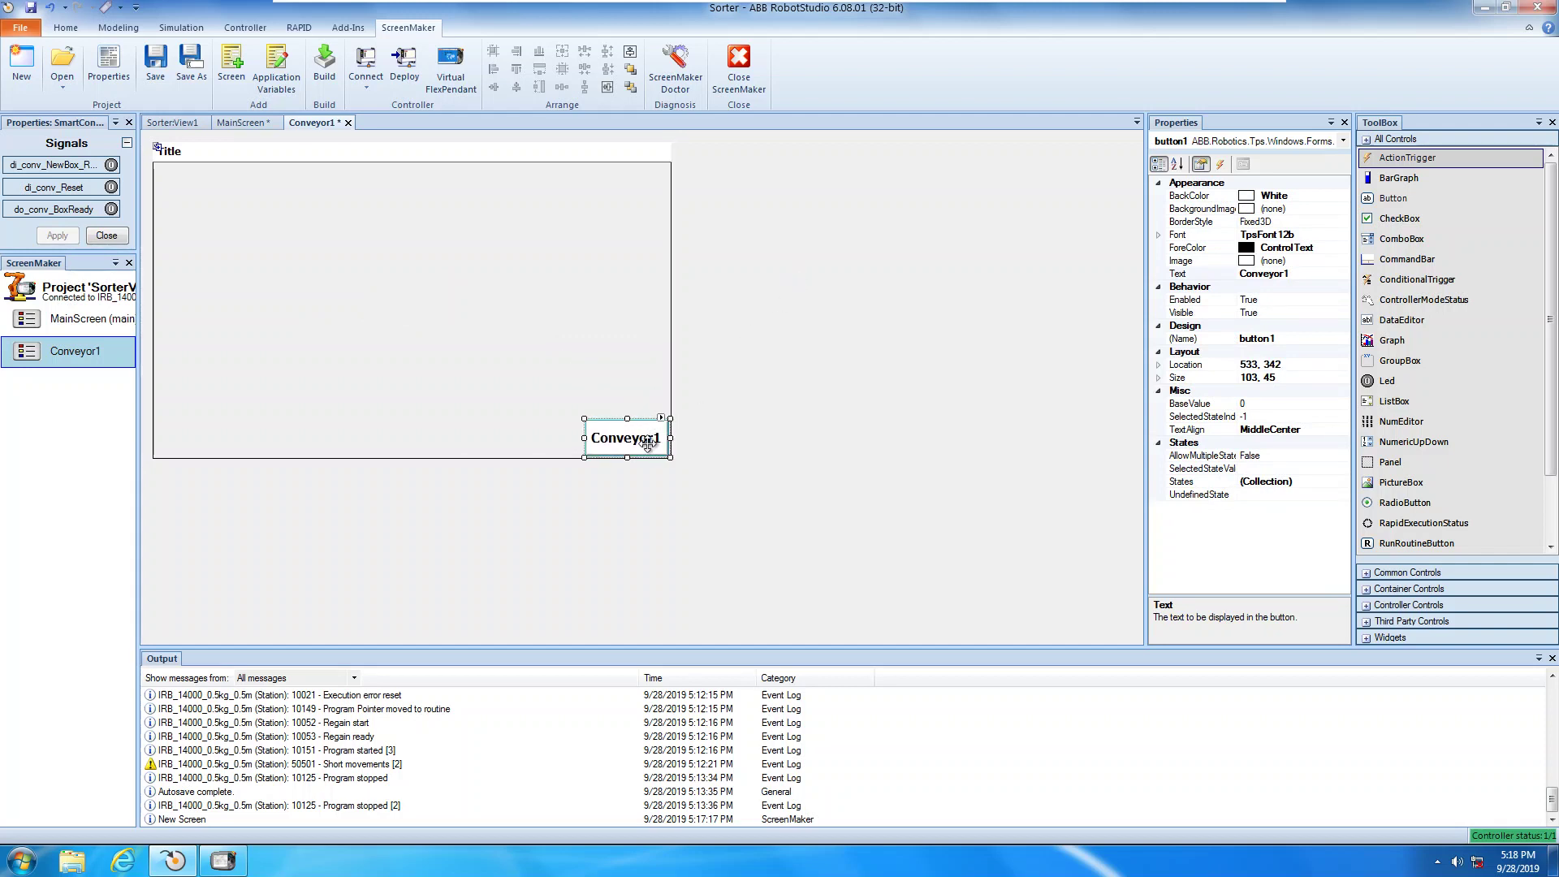
click(1274, 278)
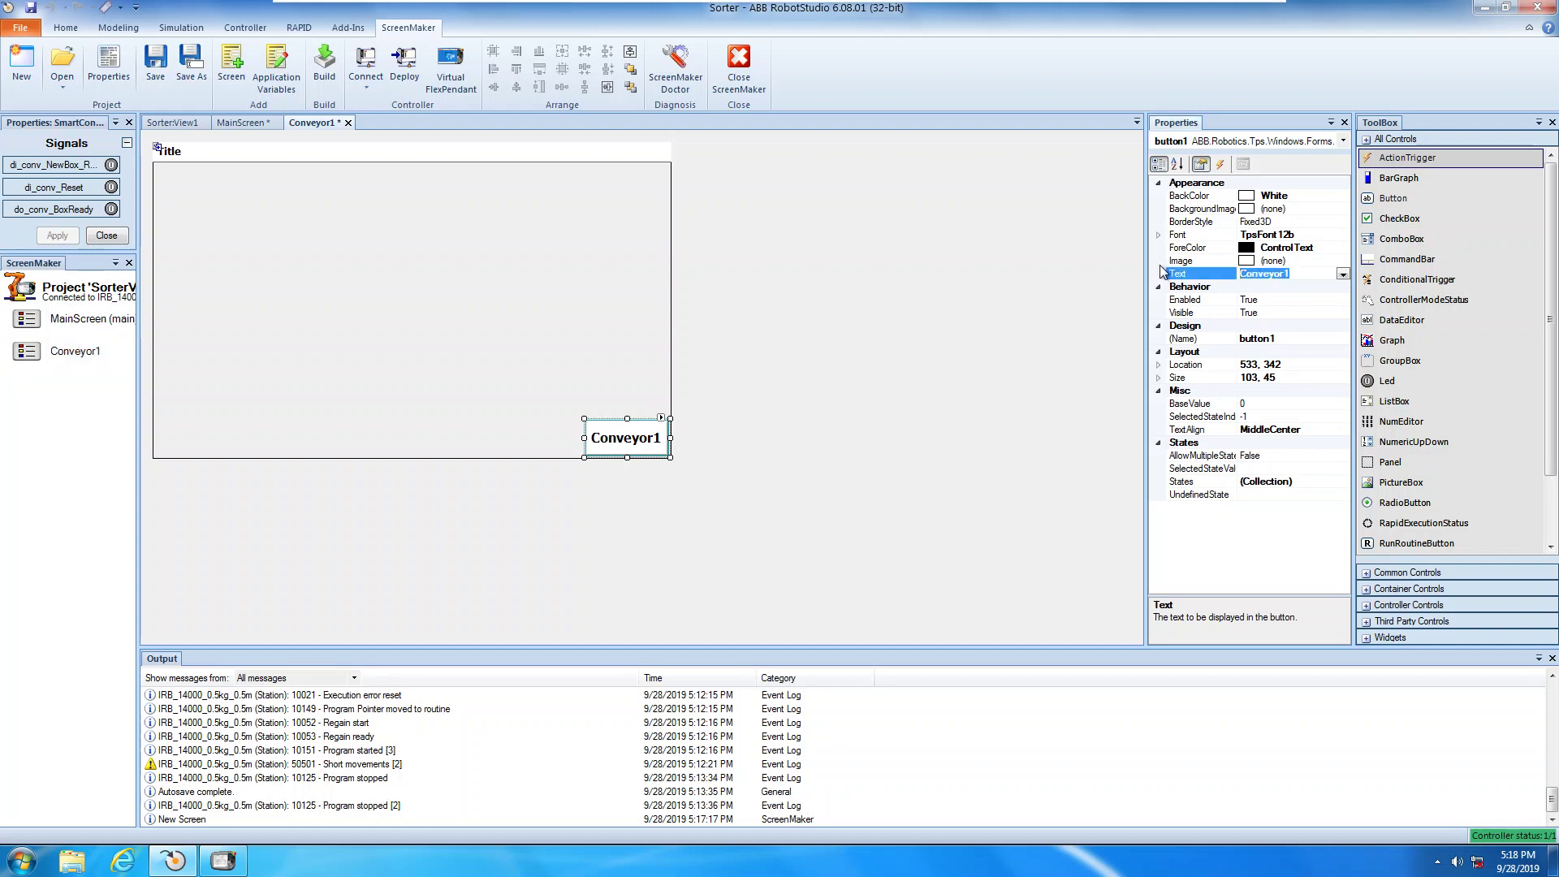
text(Main)
key(Return)
Step: Give the Main button a Click action that opens MainScreen
click(661, 419)
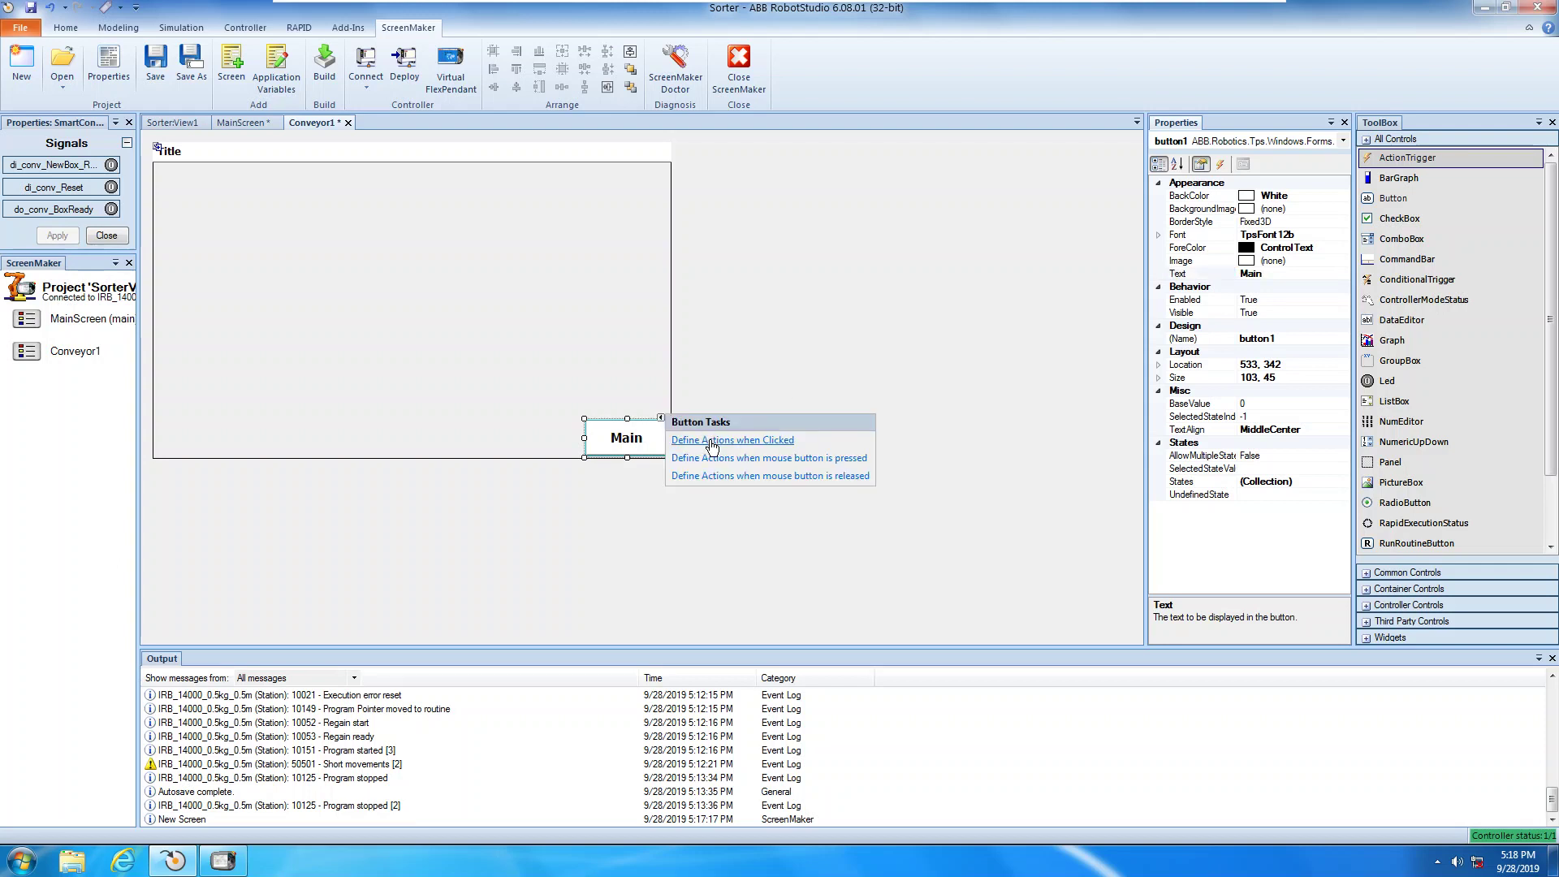
click(713, 443)
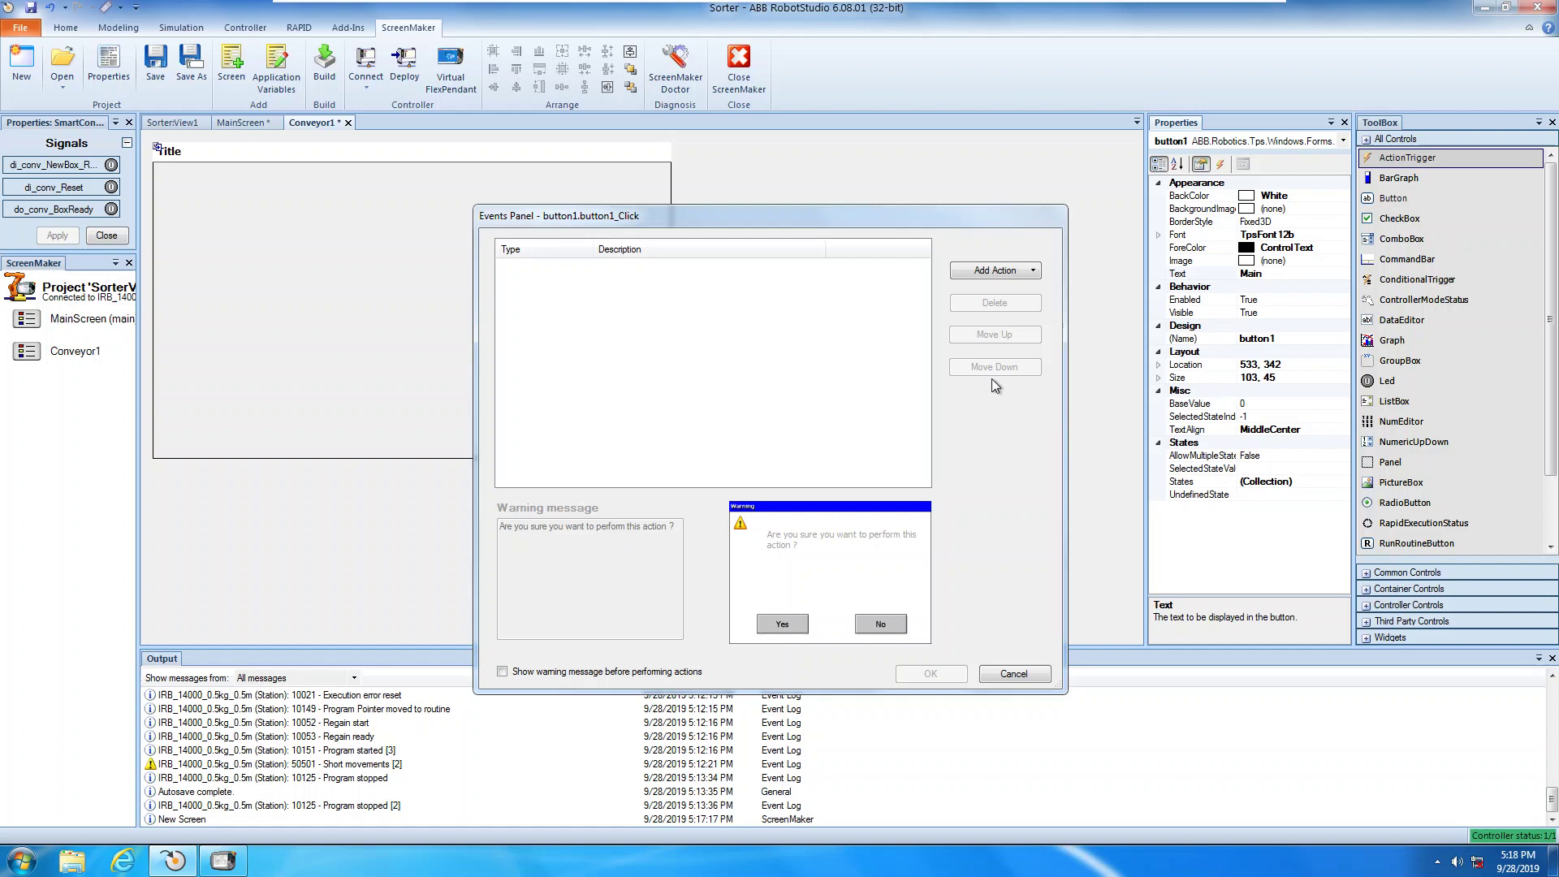
click(1003, 273)
mouse_move(996, 290)
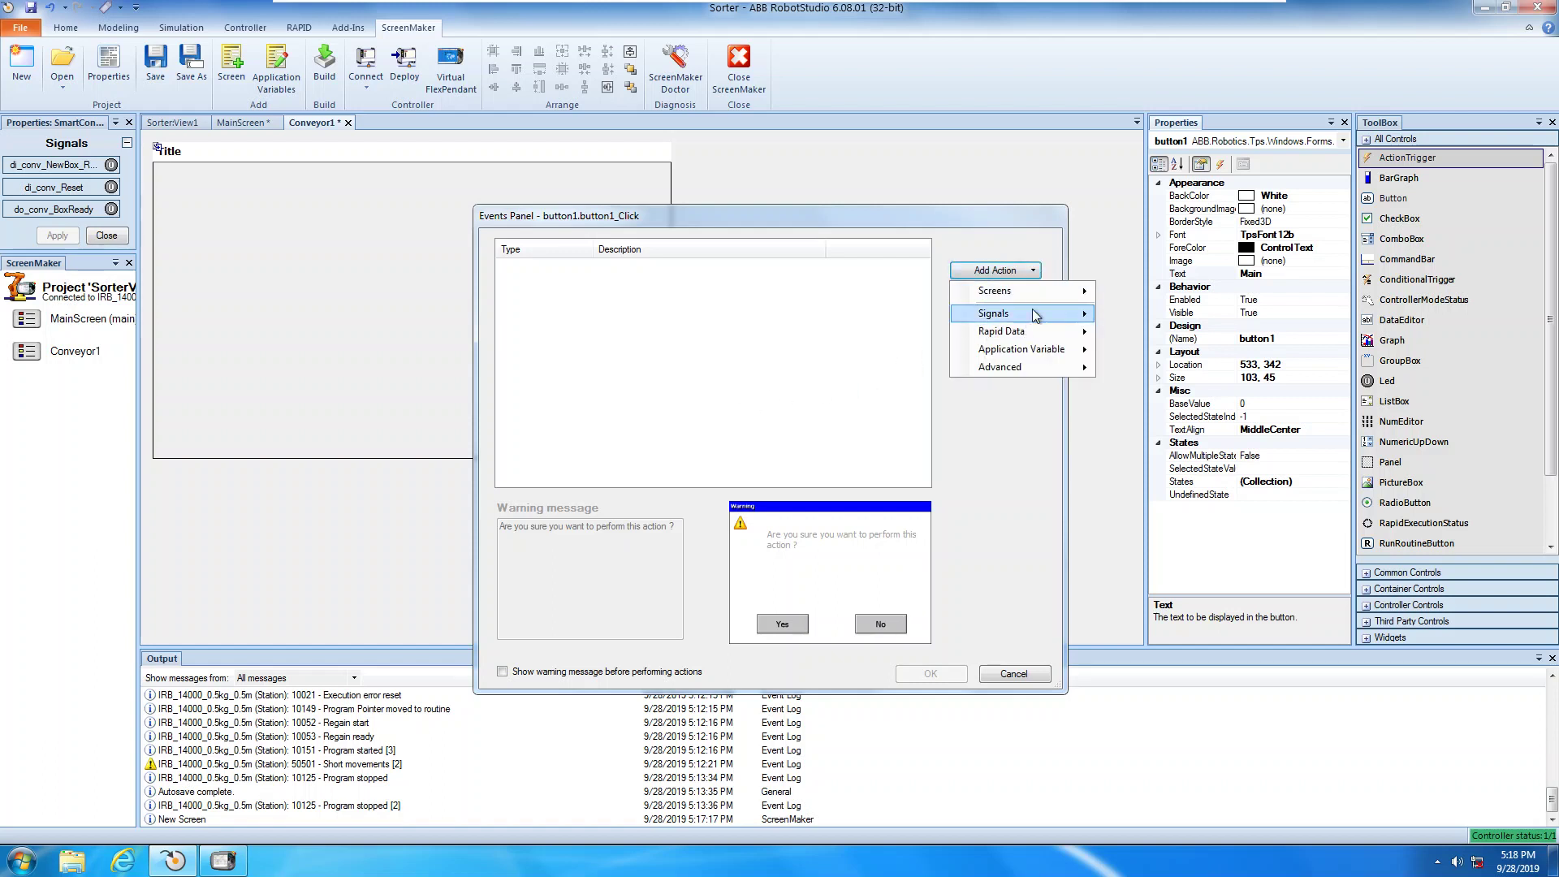
click(1139, 292)
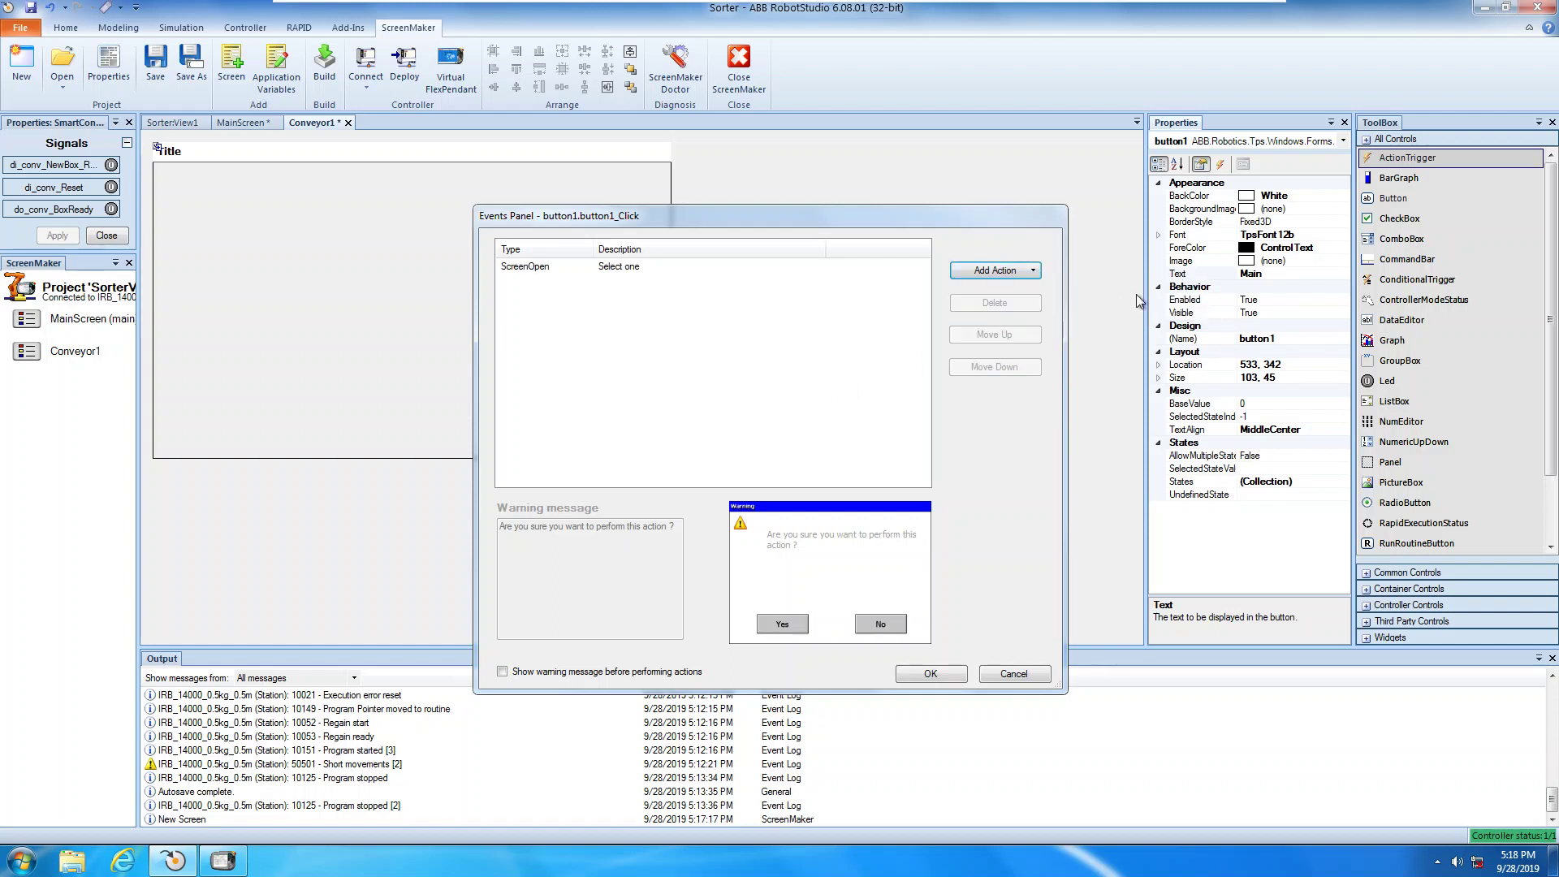
click(688, 265)
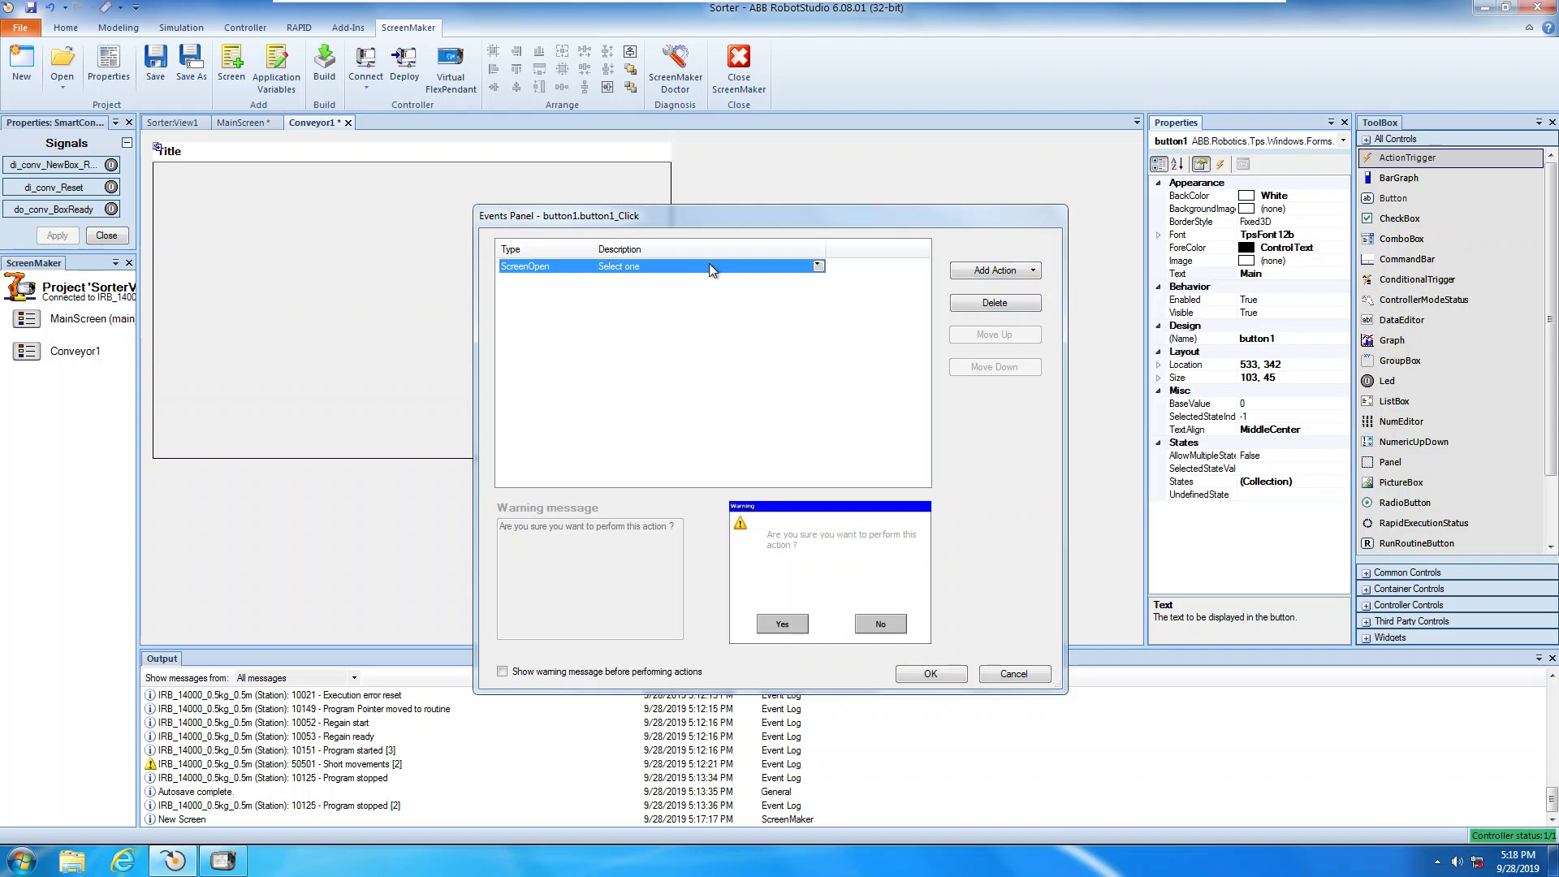
click(819, 267)
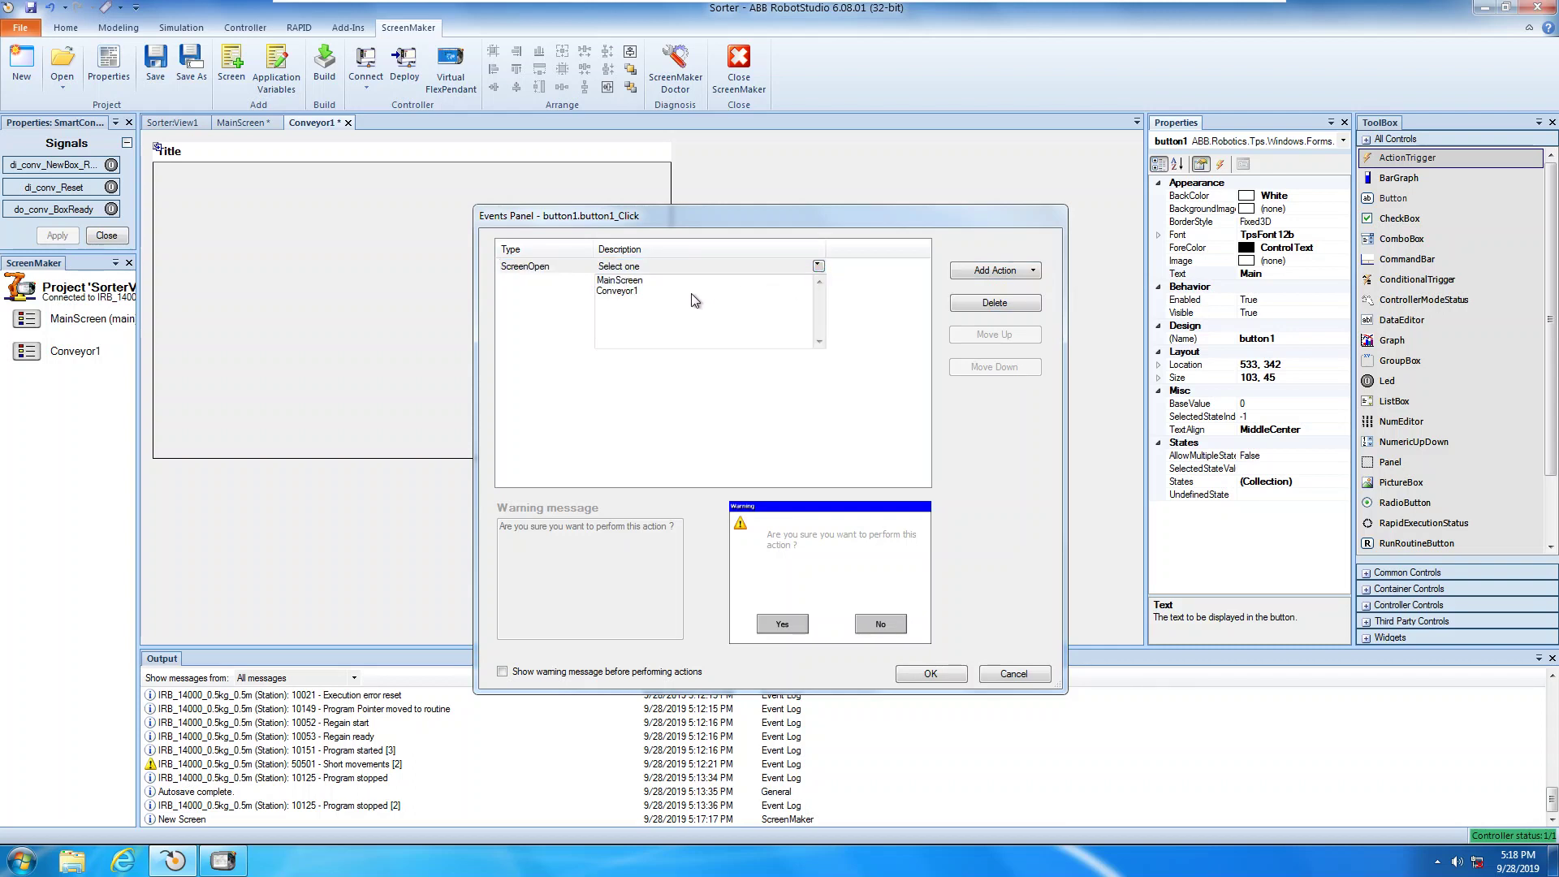
click(631, 283)
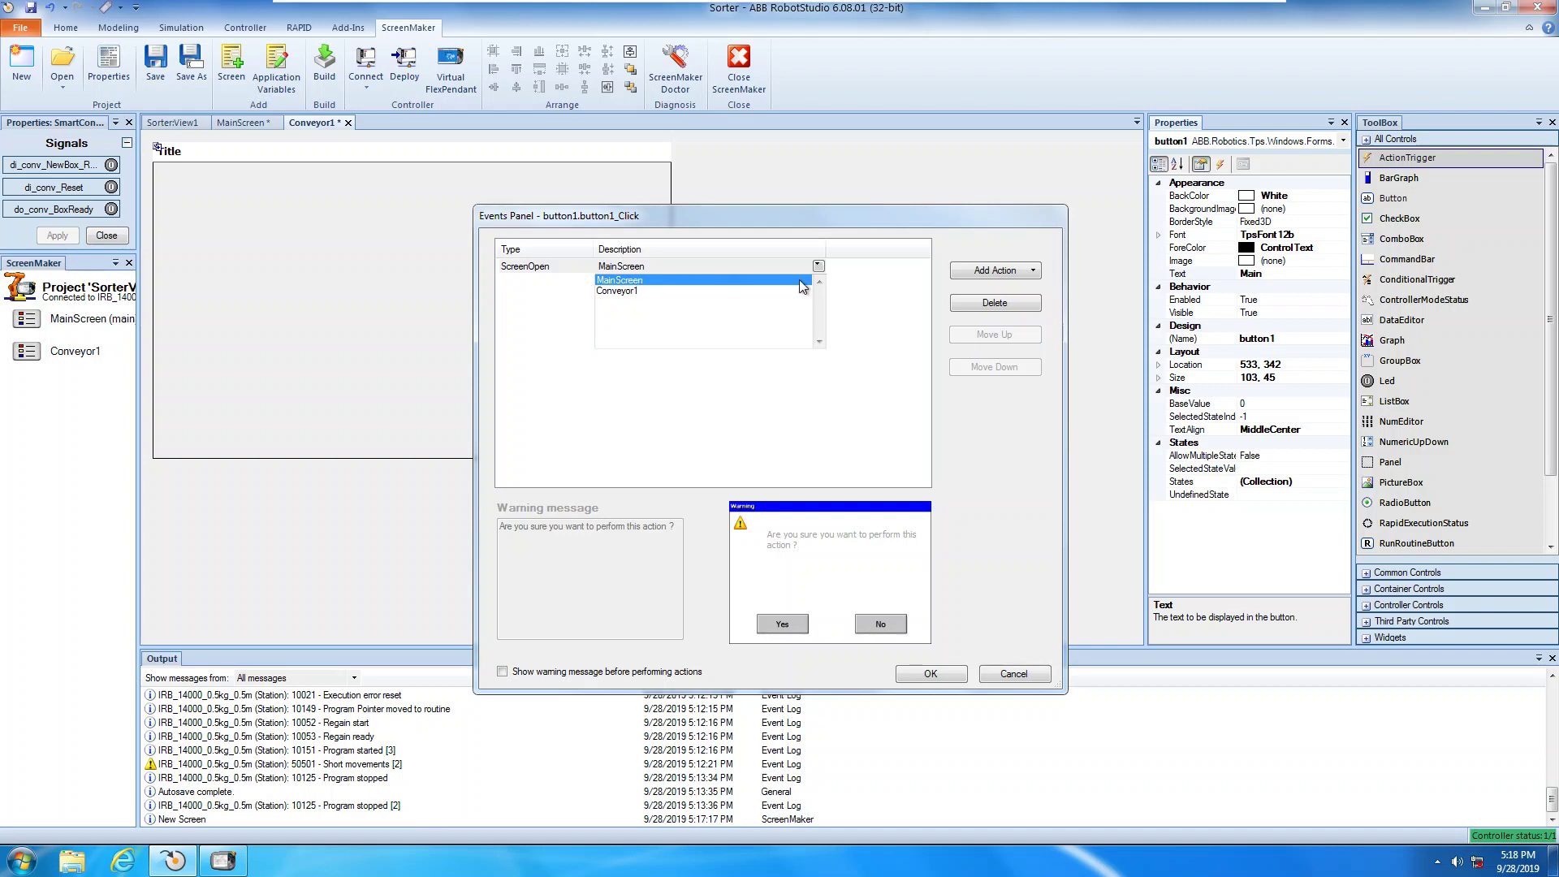
click(844, 323)
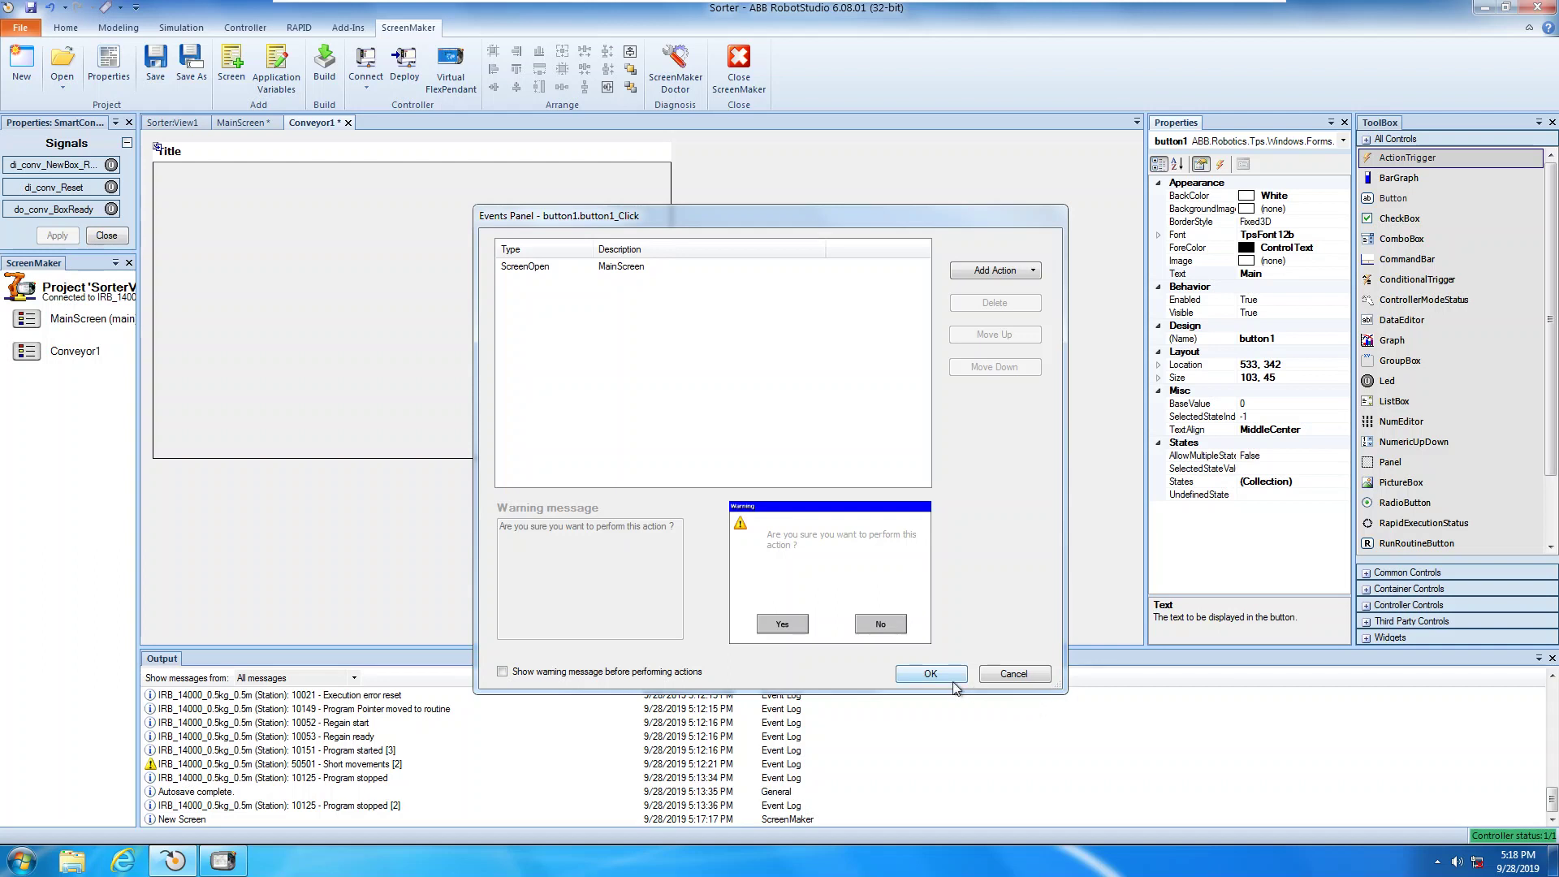
click(931, 674)
click(638, 475)
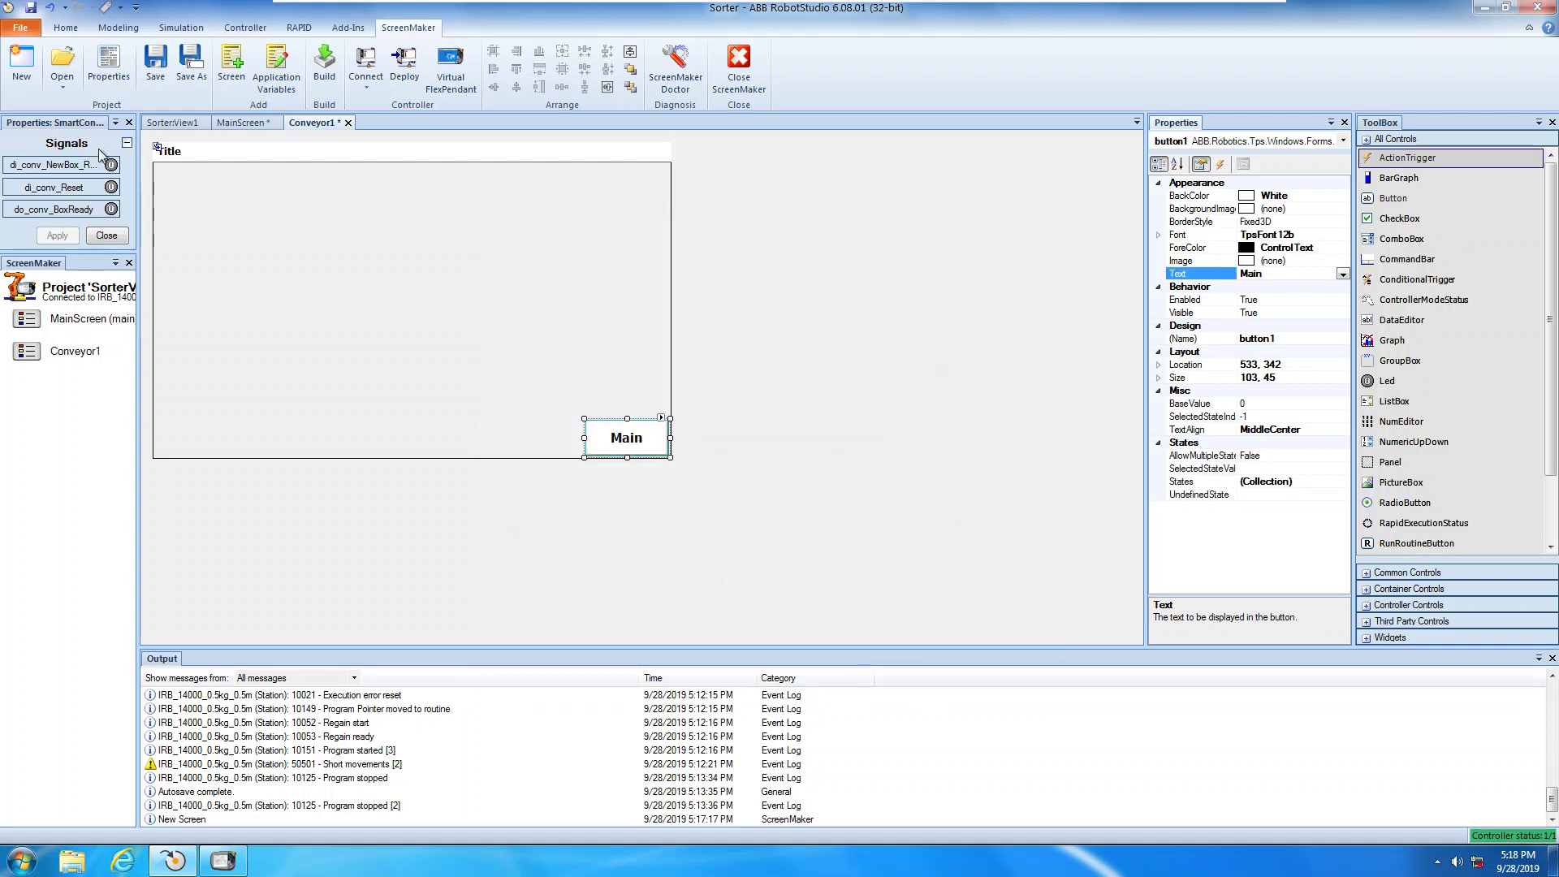
click(63, 353)
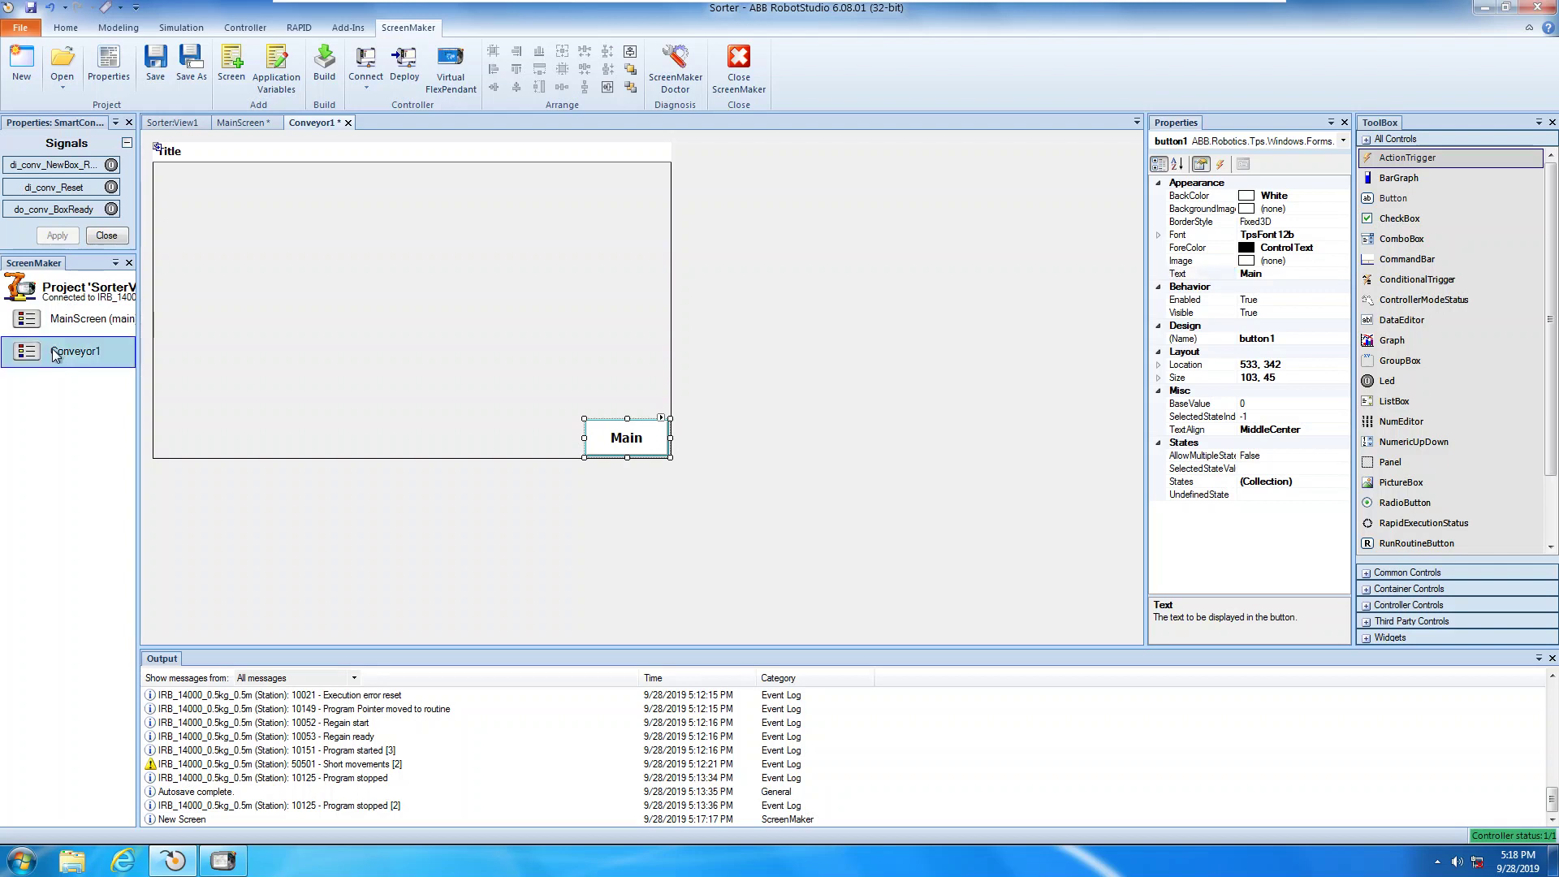
Step: Add a Click action to MainScreen's Conveyor1 button that opens the Conveyor1 screen
double_click(83, 320)
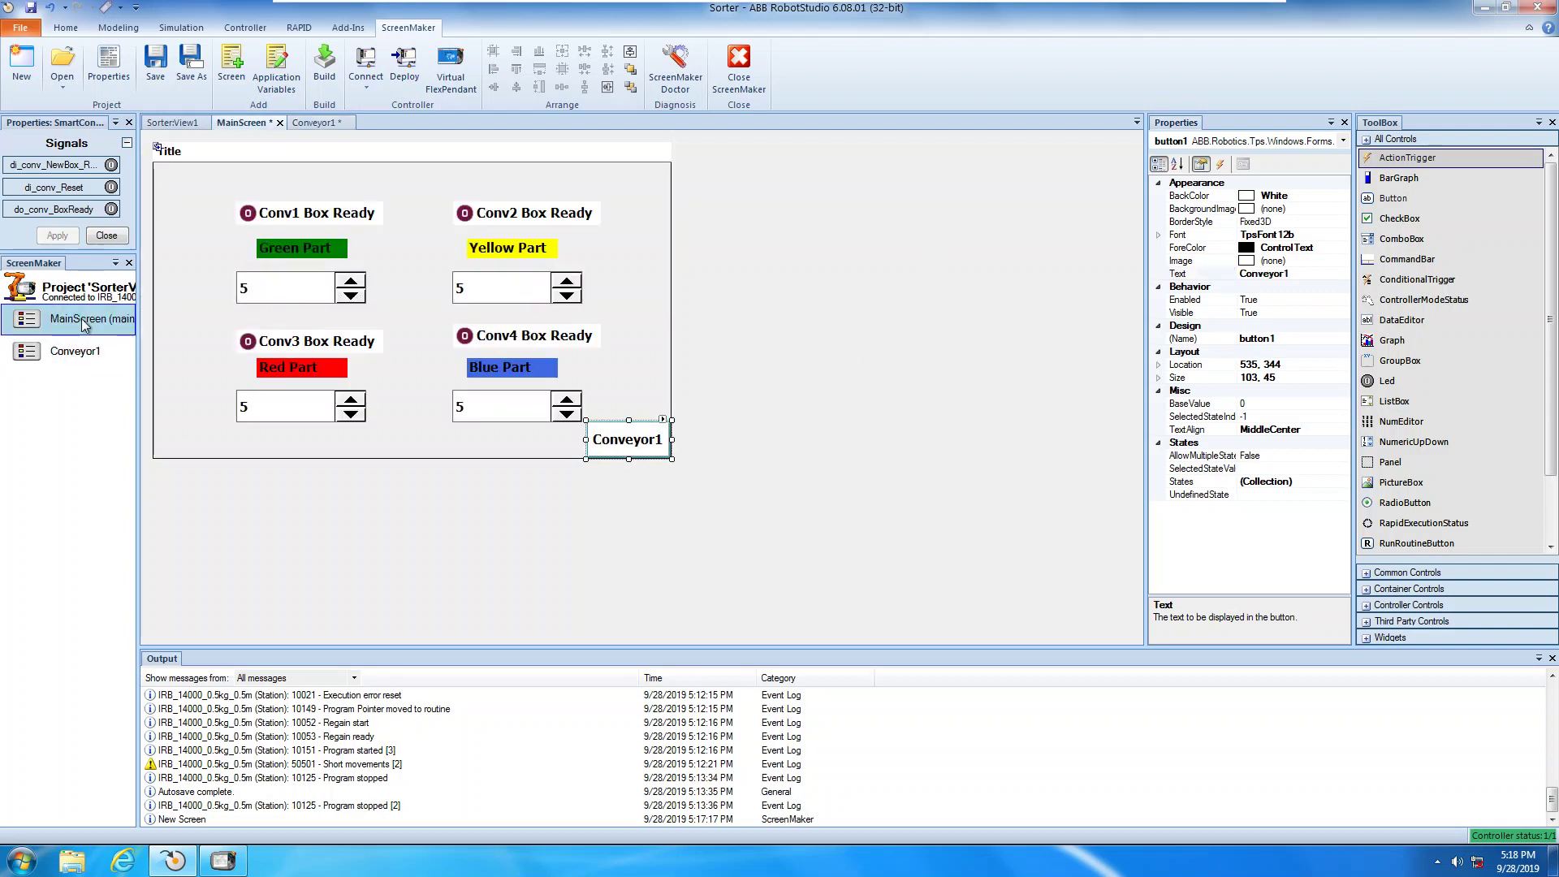
click(663, 420)
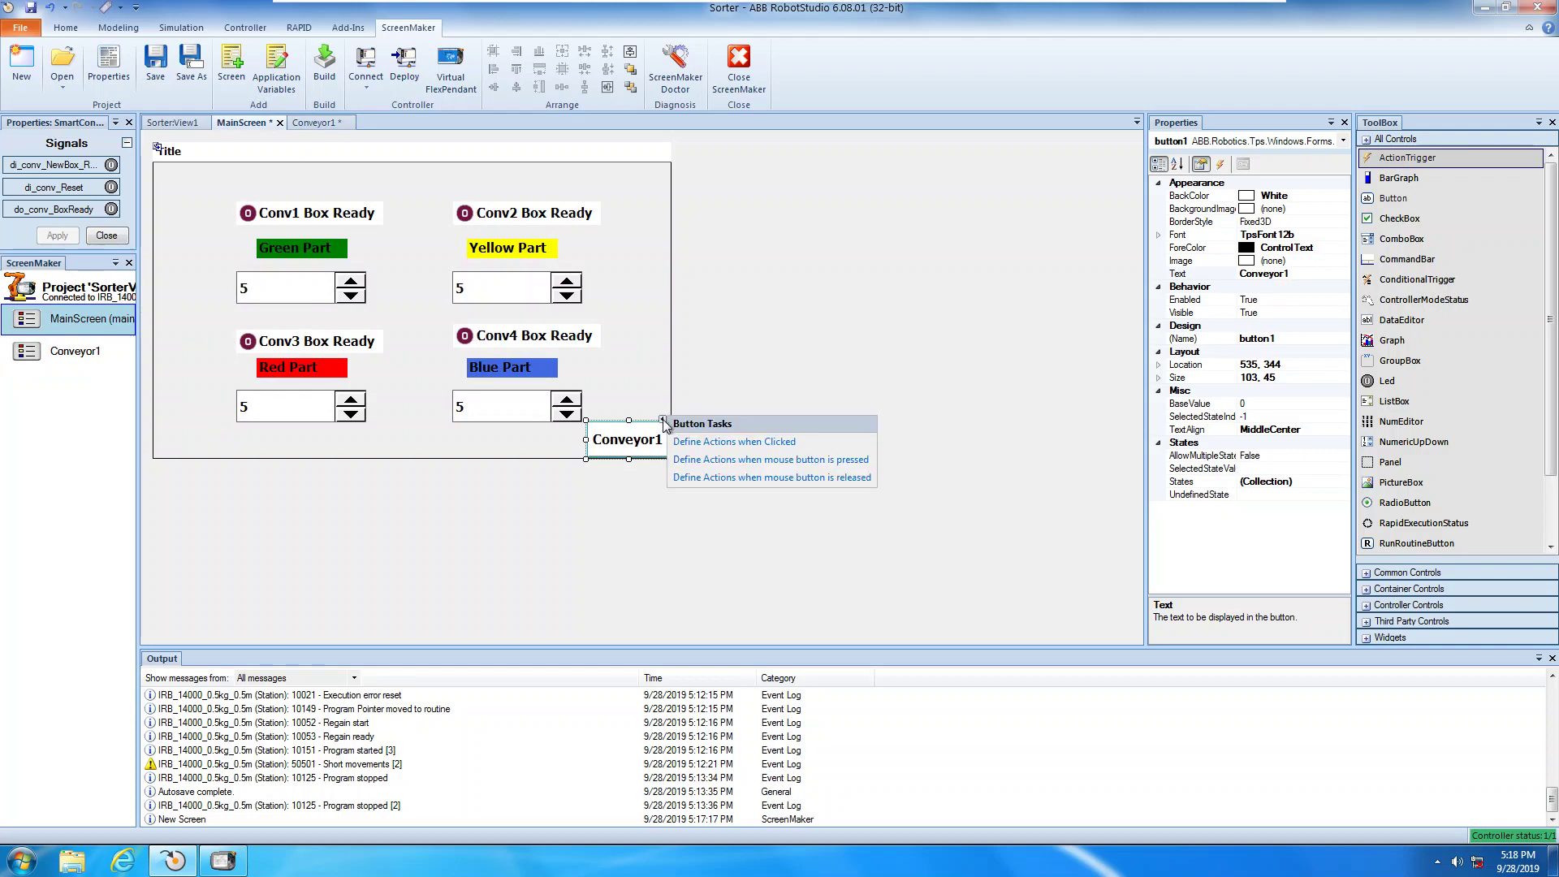
click(717, 443)
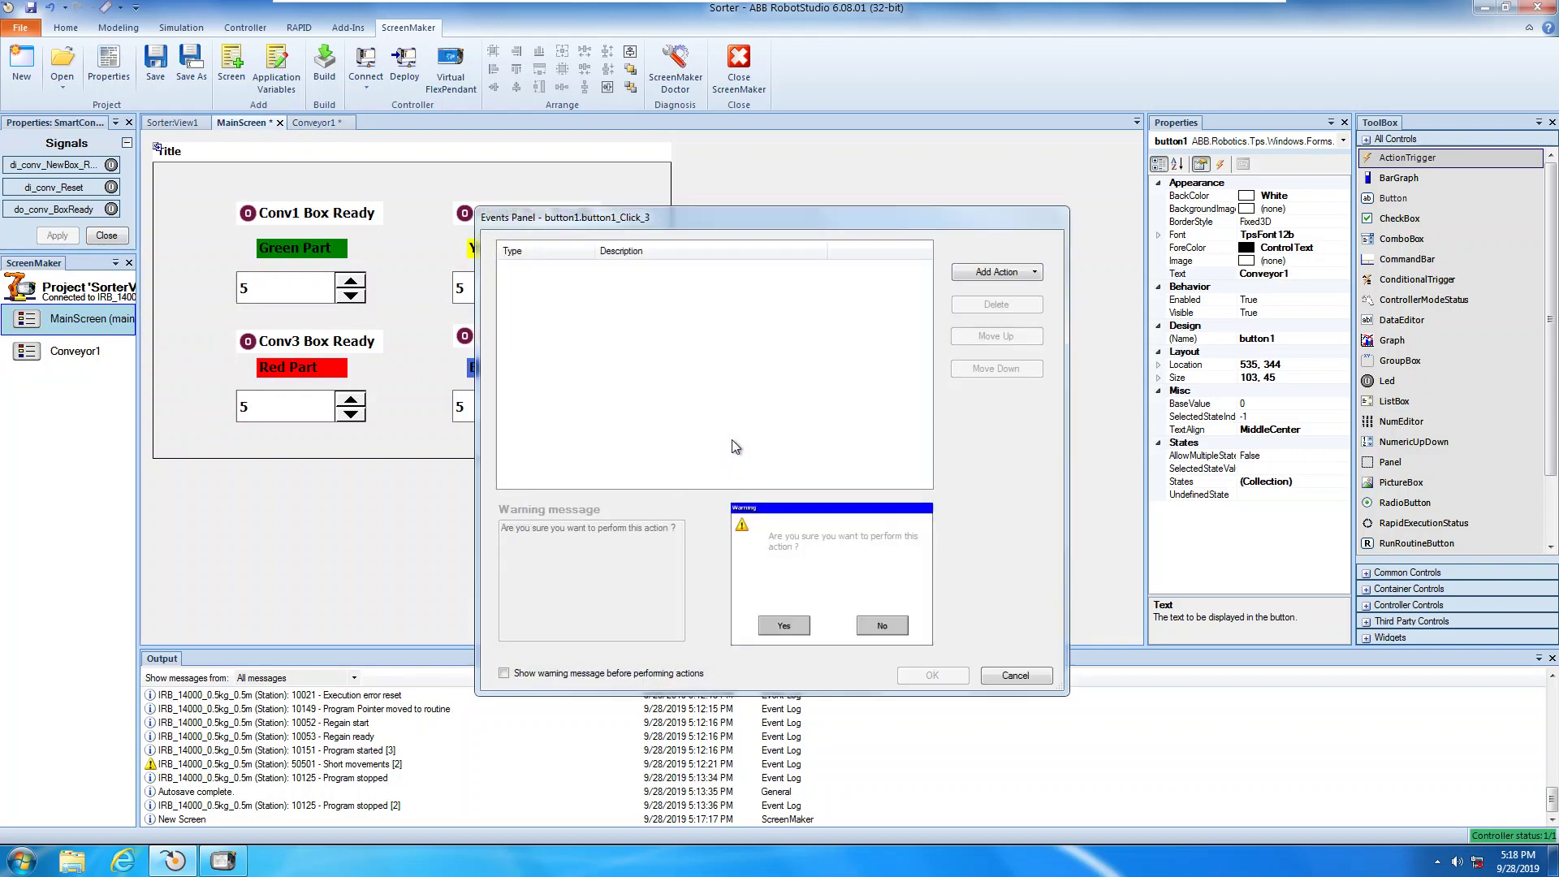
click(1008, 273)
mouse_move(996, 293)
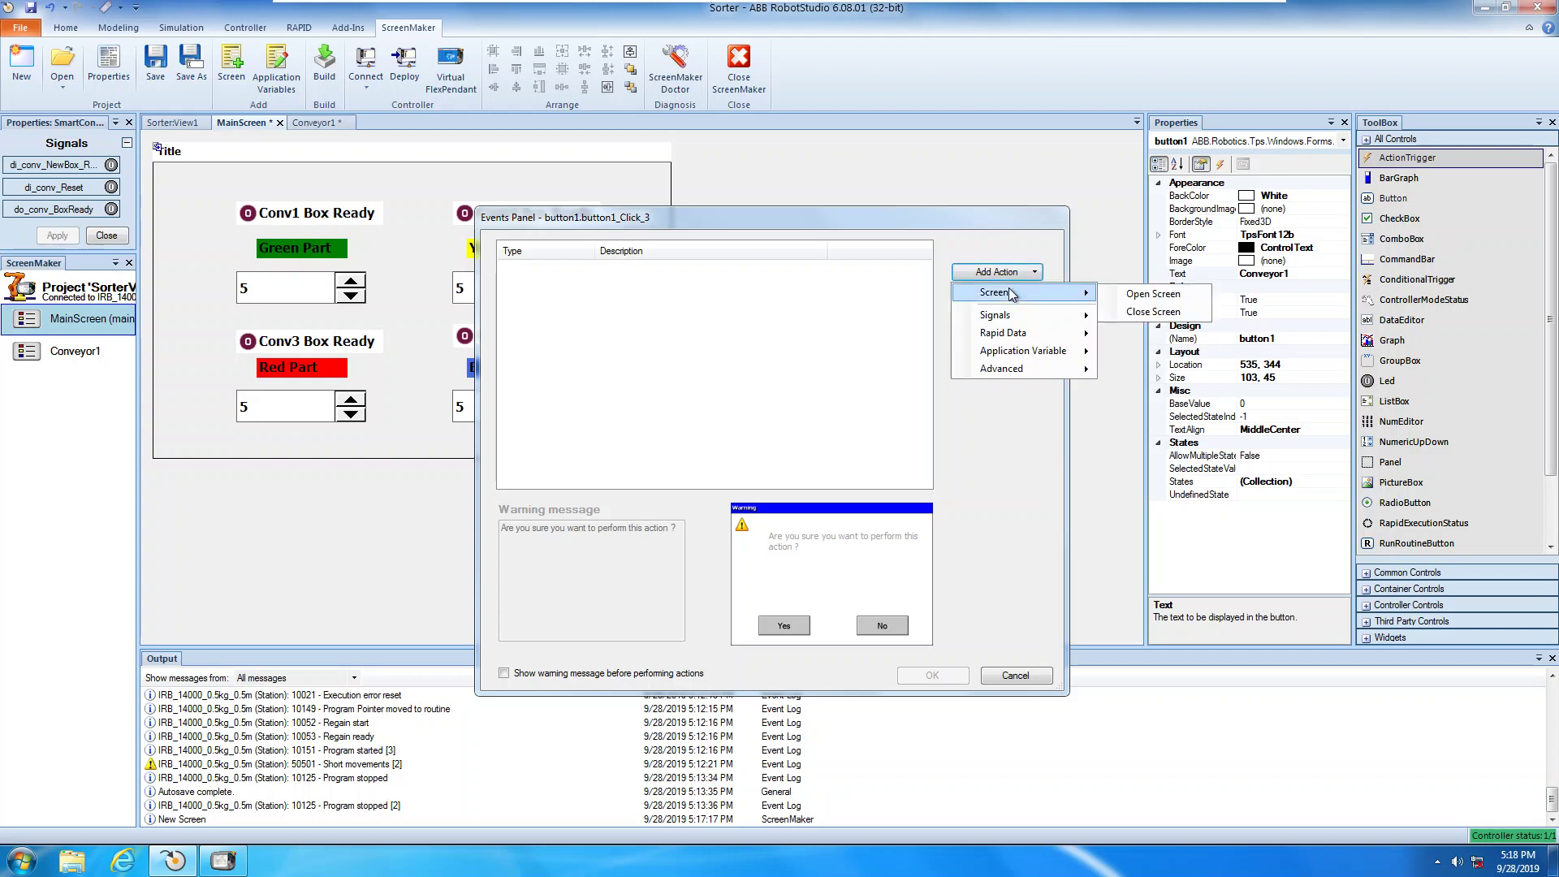
click(1161, 299)
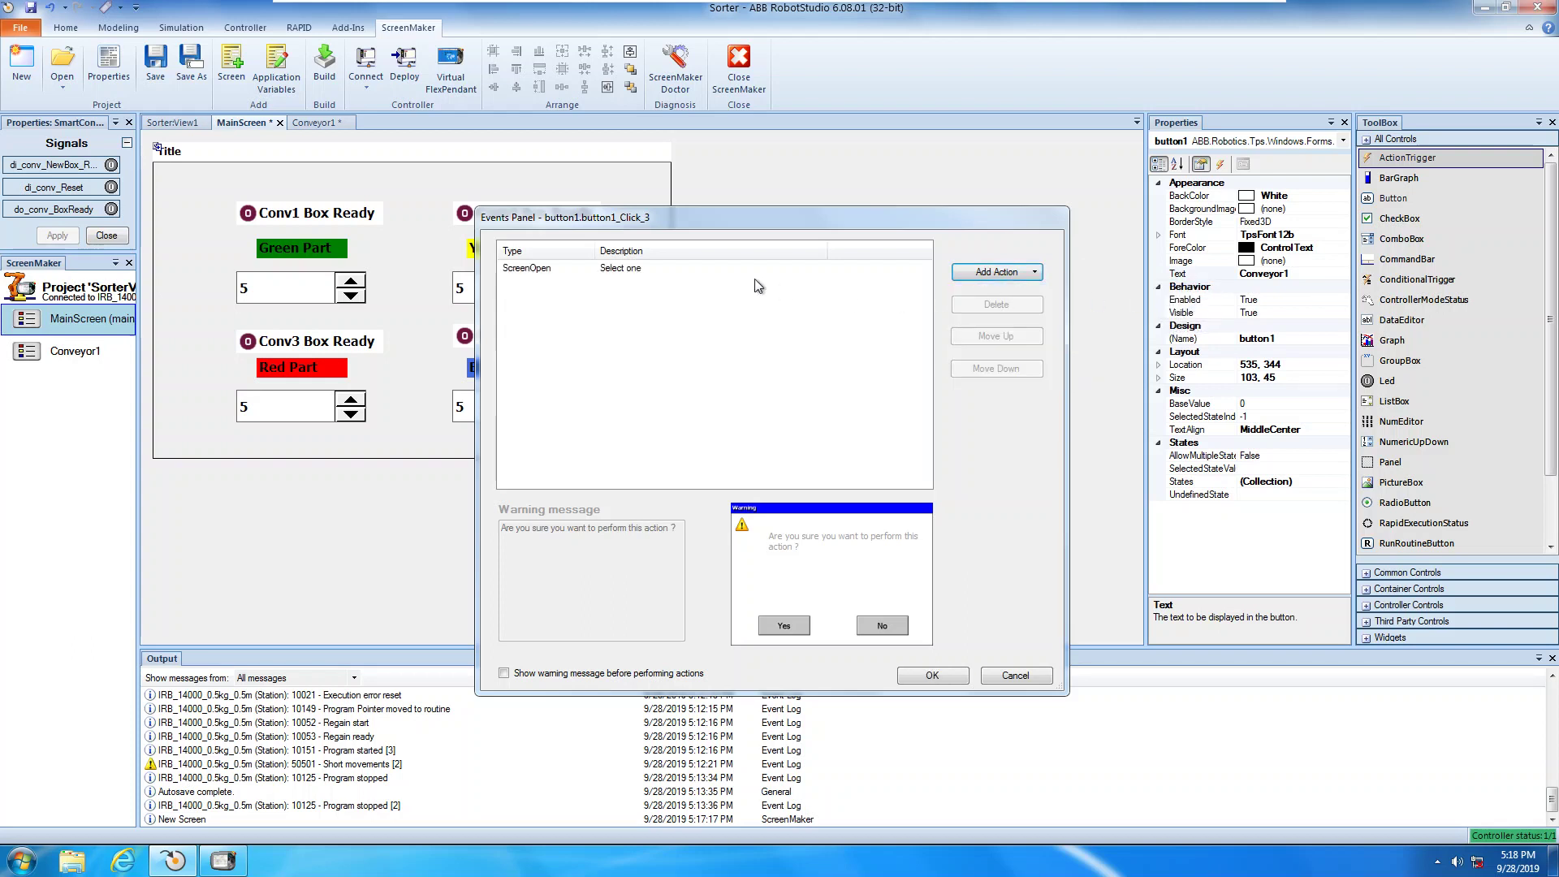
click(653, 271)
click(820, 264)
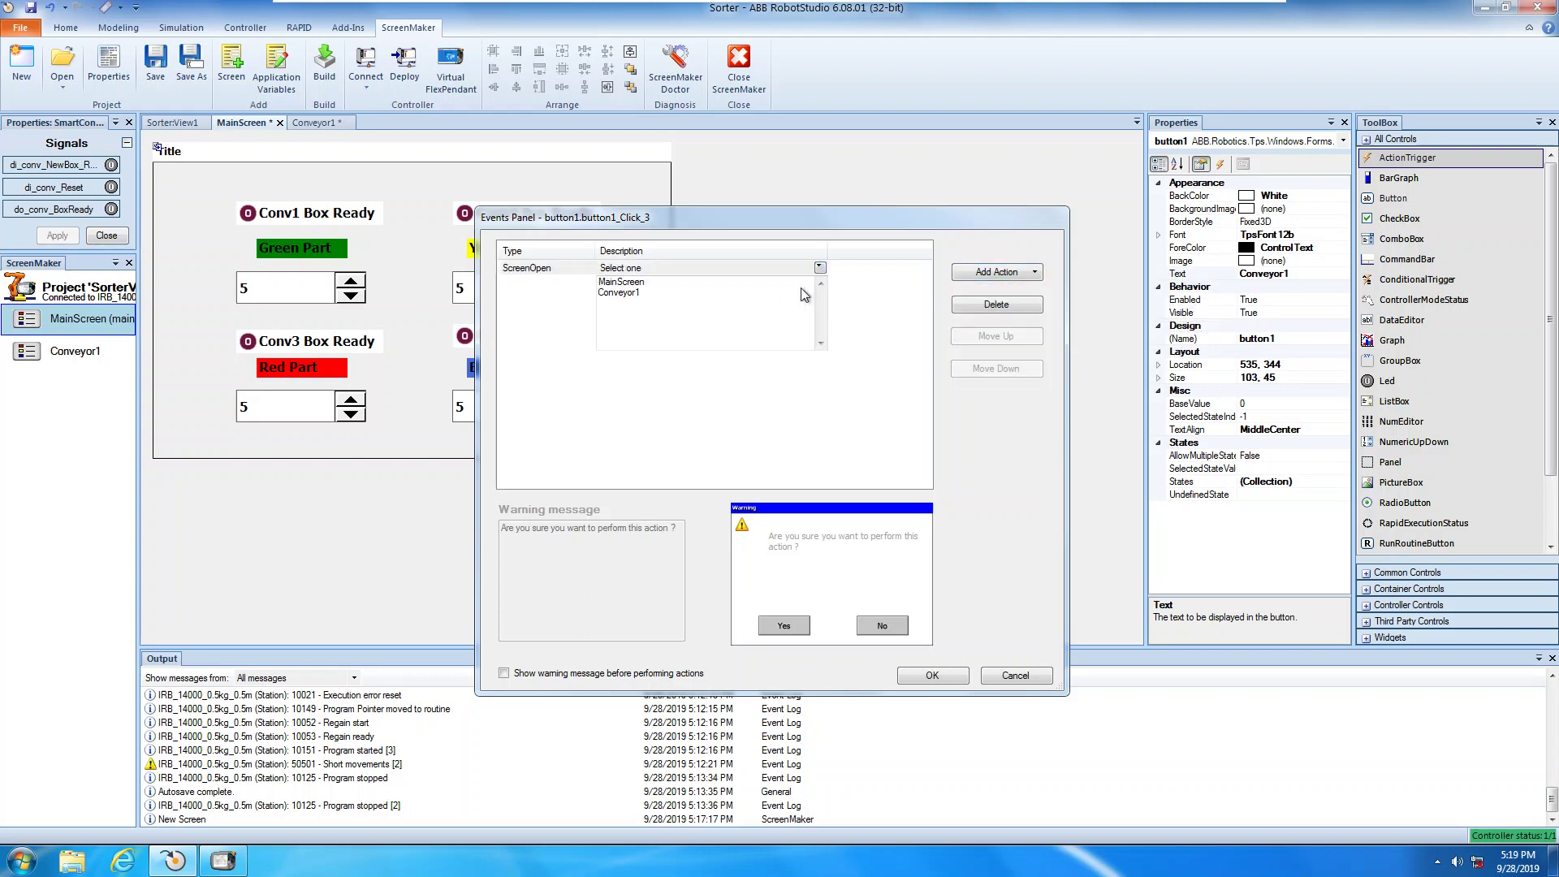
click(617, 292)
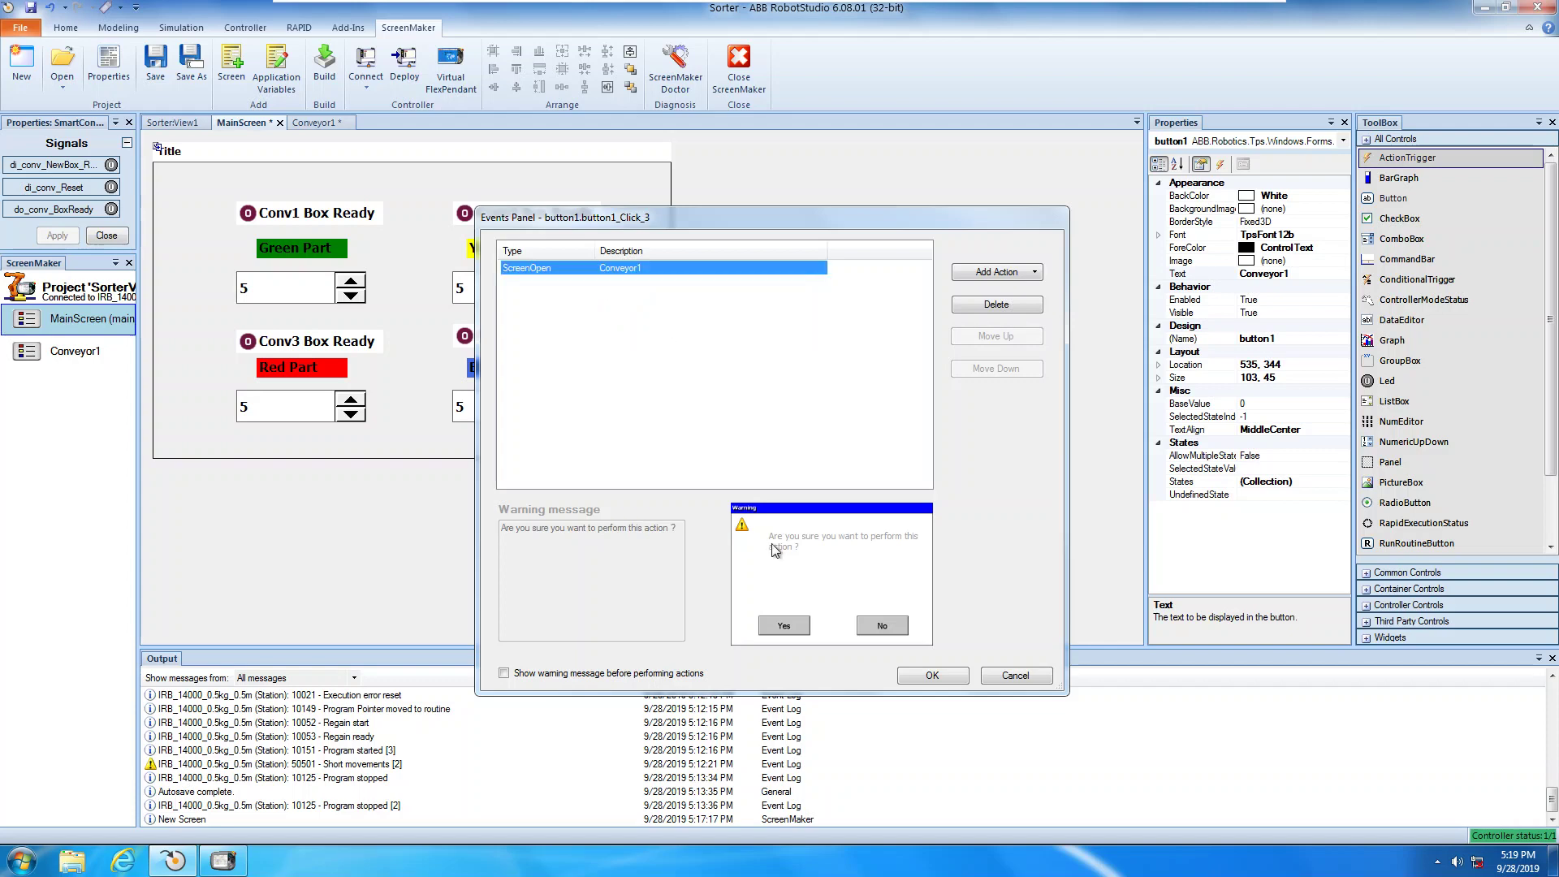
click(929, 676)
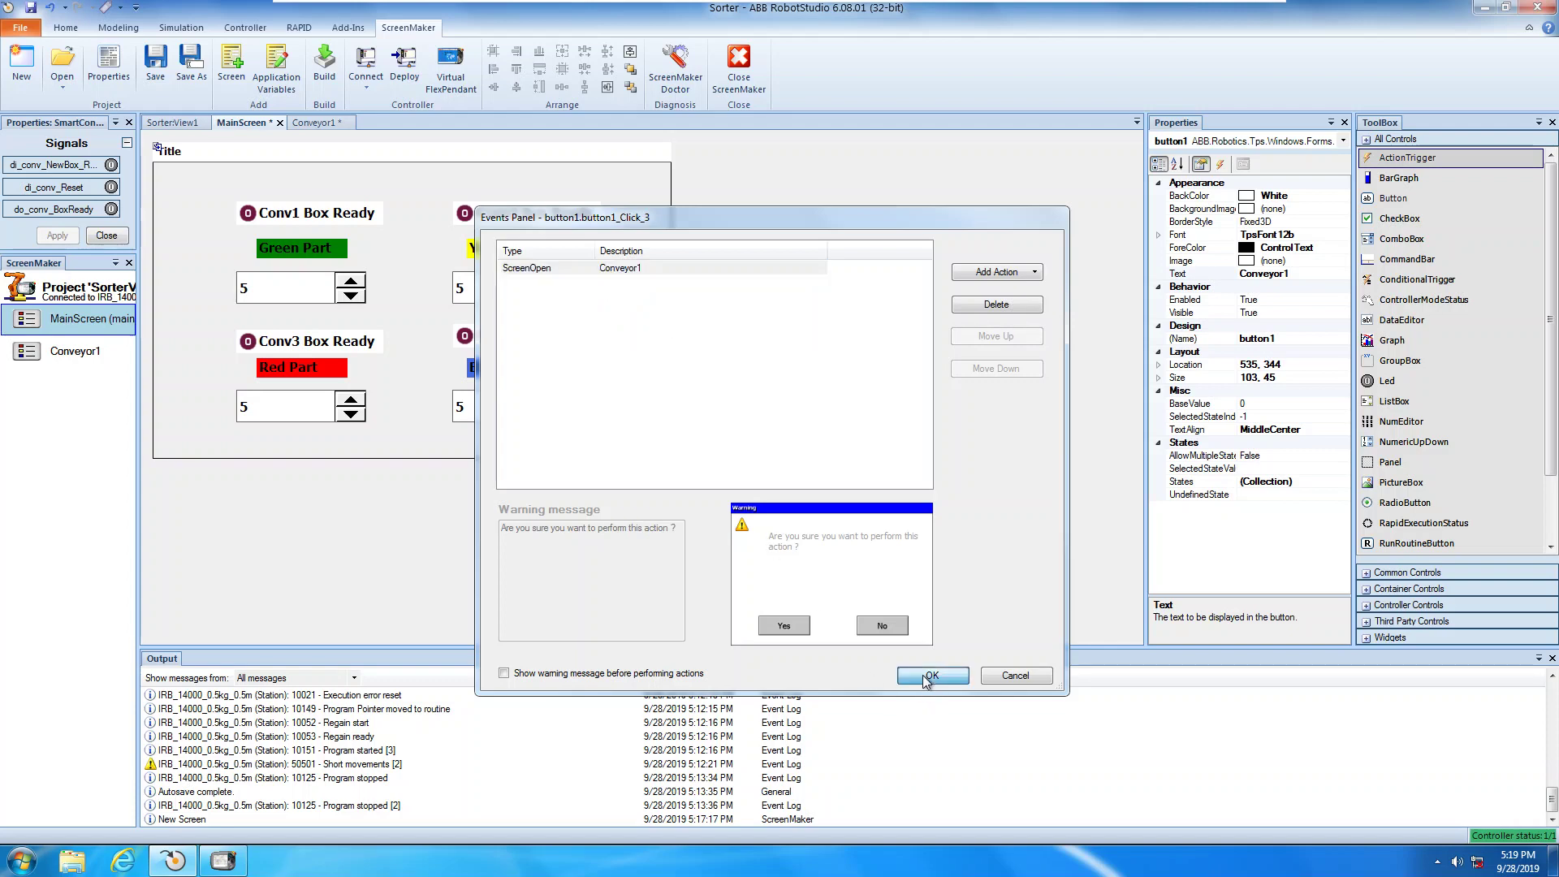
Step: Dismiss the button tasks and build the screen application
click(829, 354)
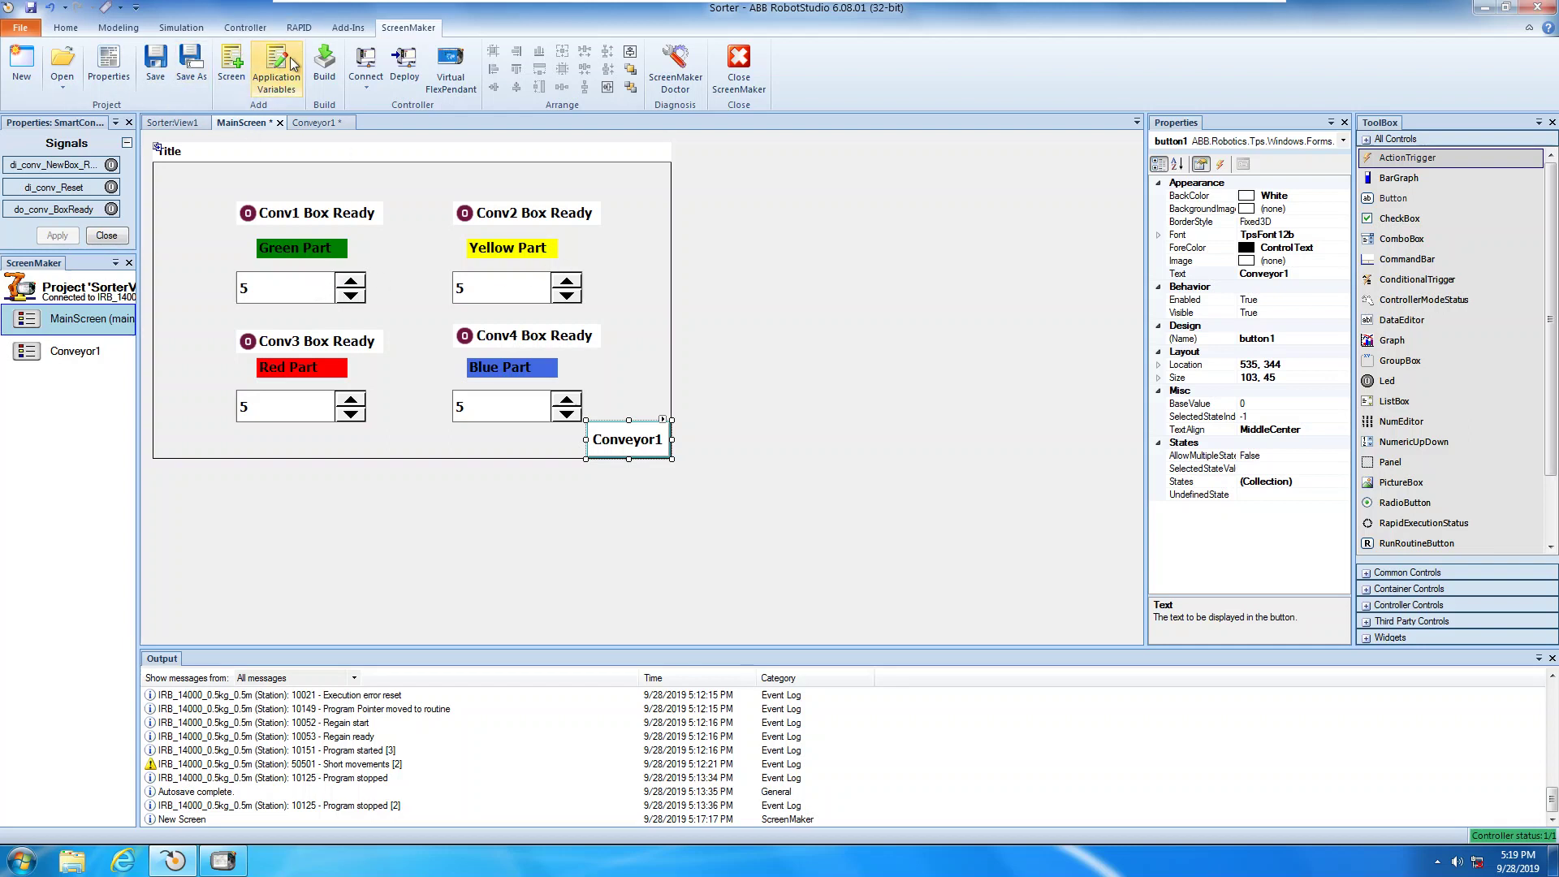
click(324, 66)
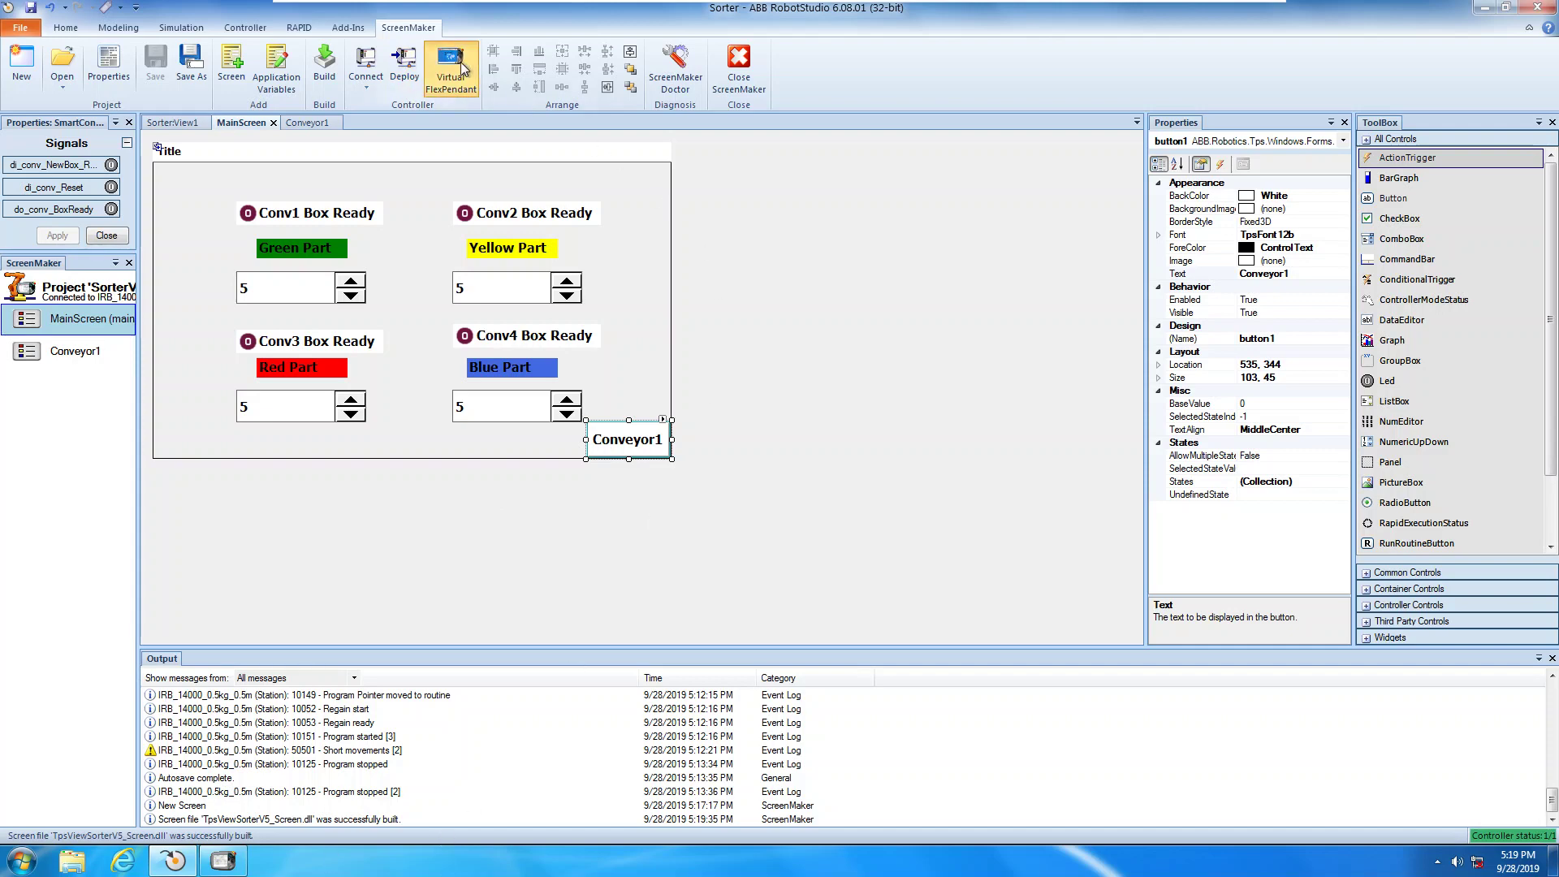
Step: Open the Virtual FlexPendant and try deploying, which fails without a controller connection
click(451, 63)
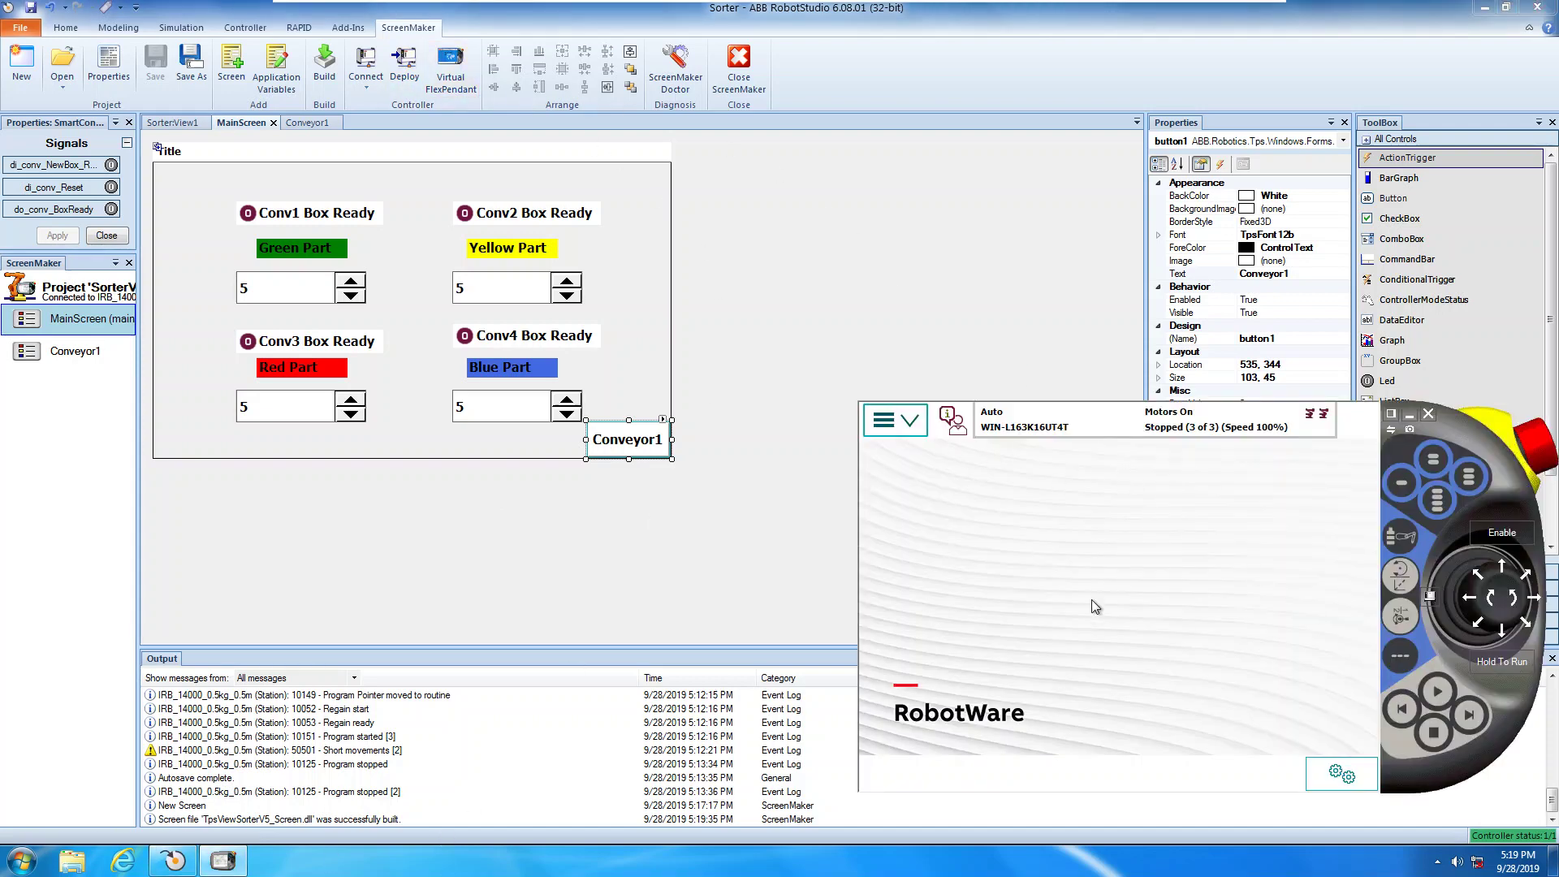
click(402, 63)
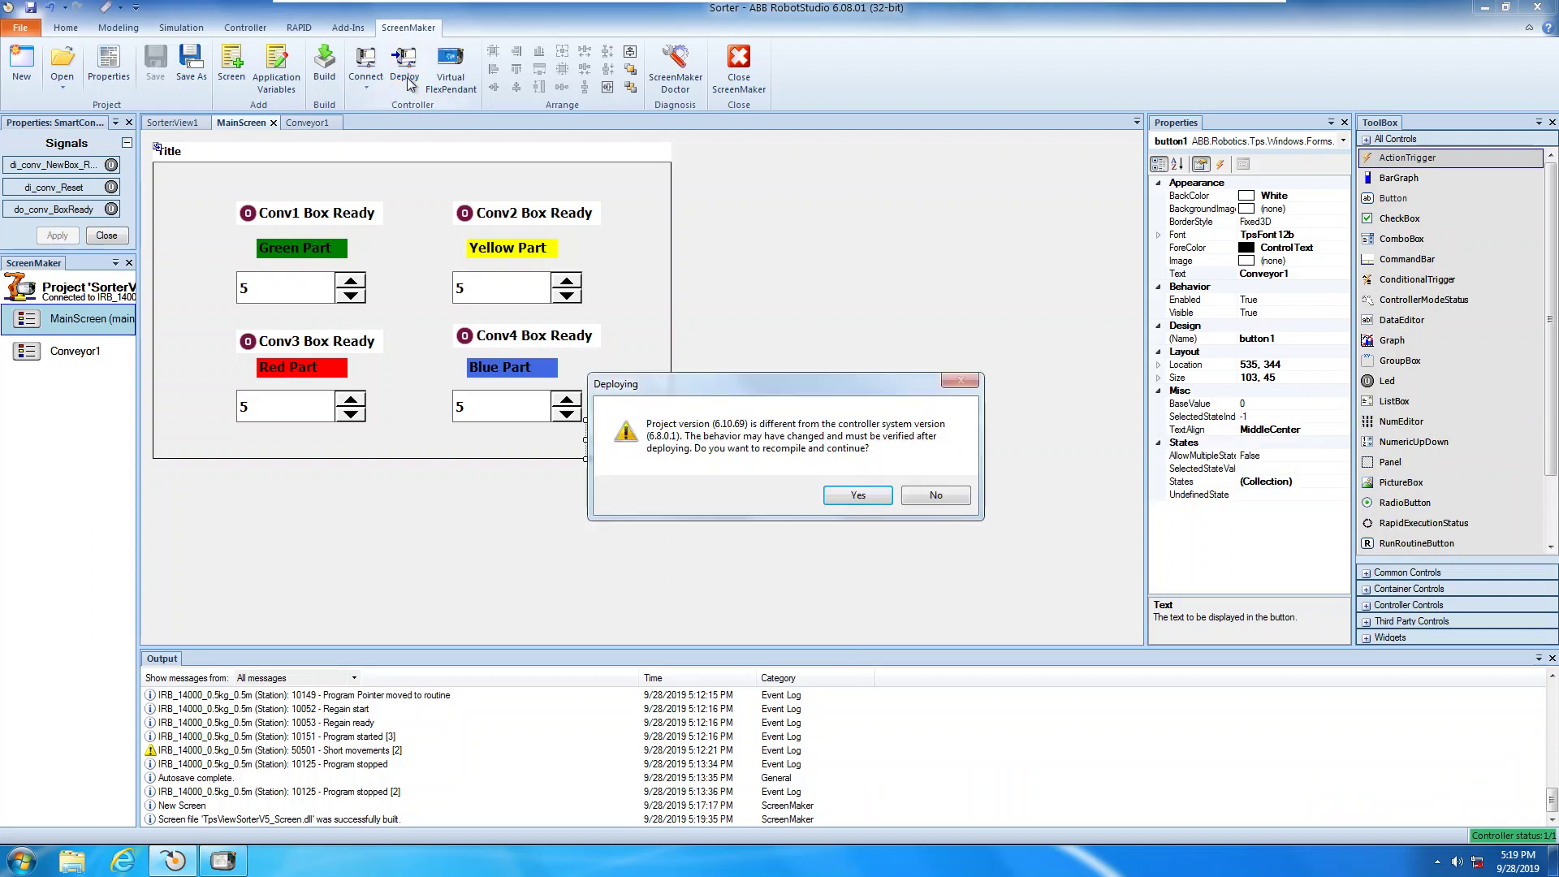
click(932, 498)
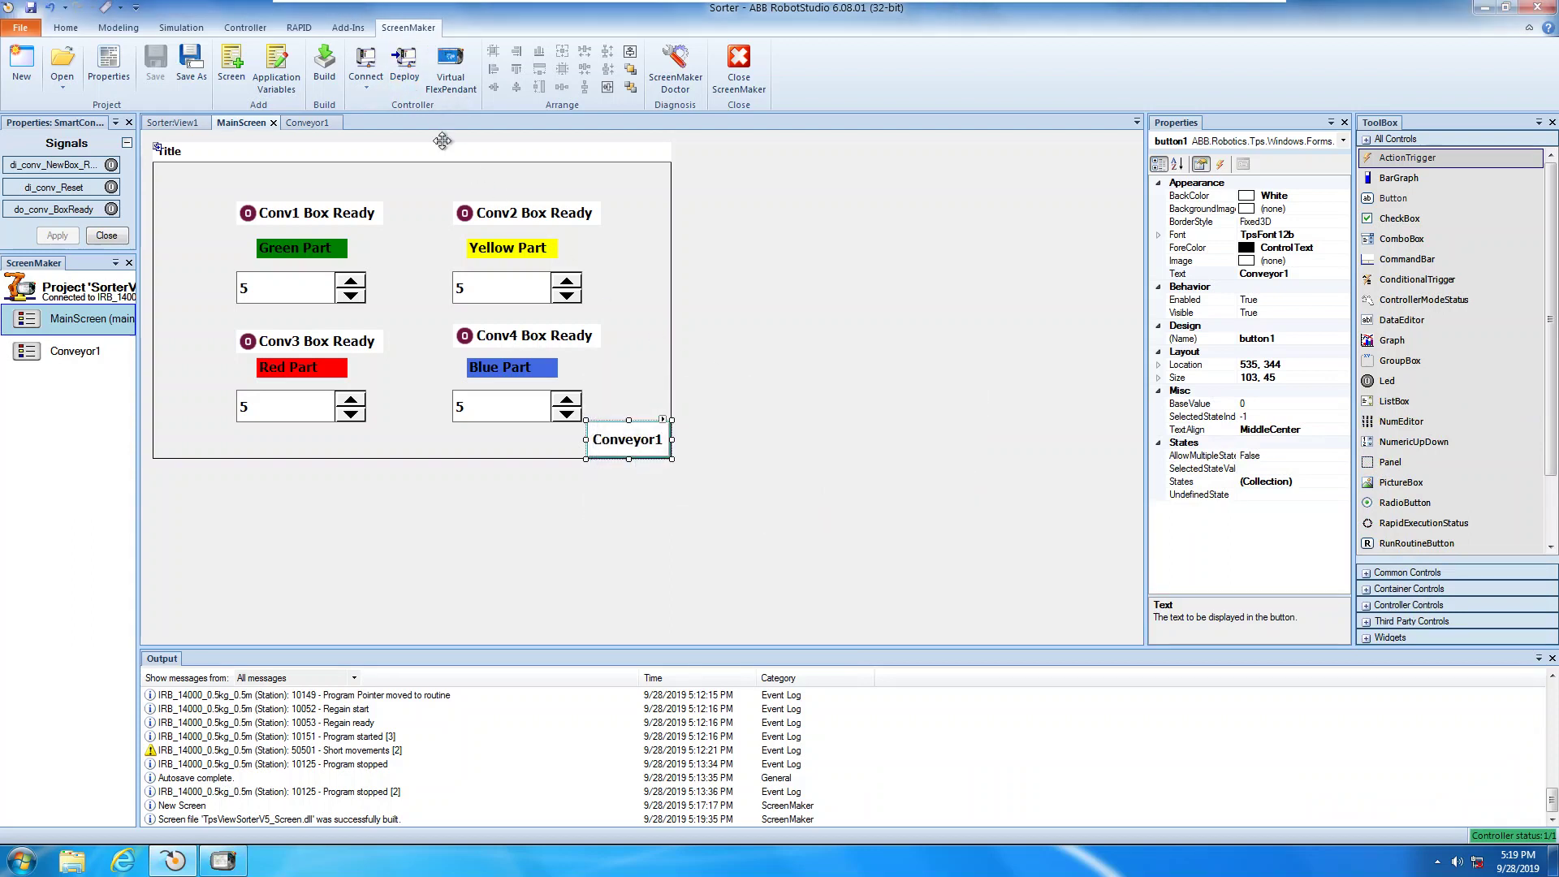
click(376, 90)
click(386, 105)
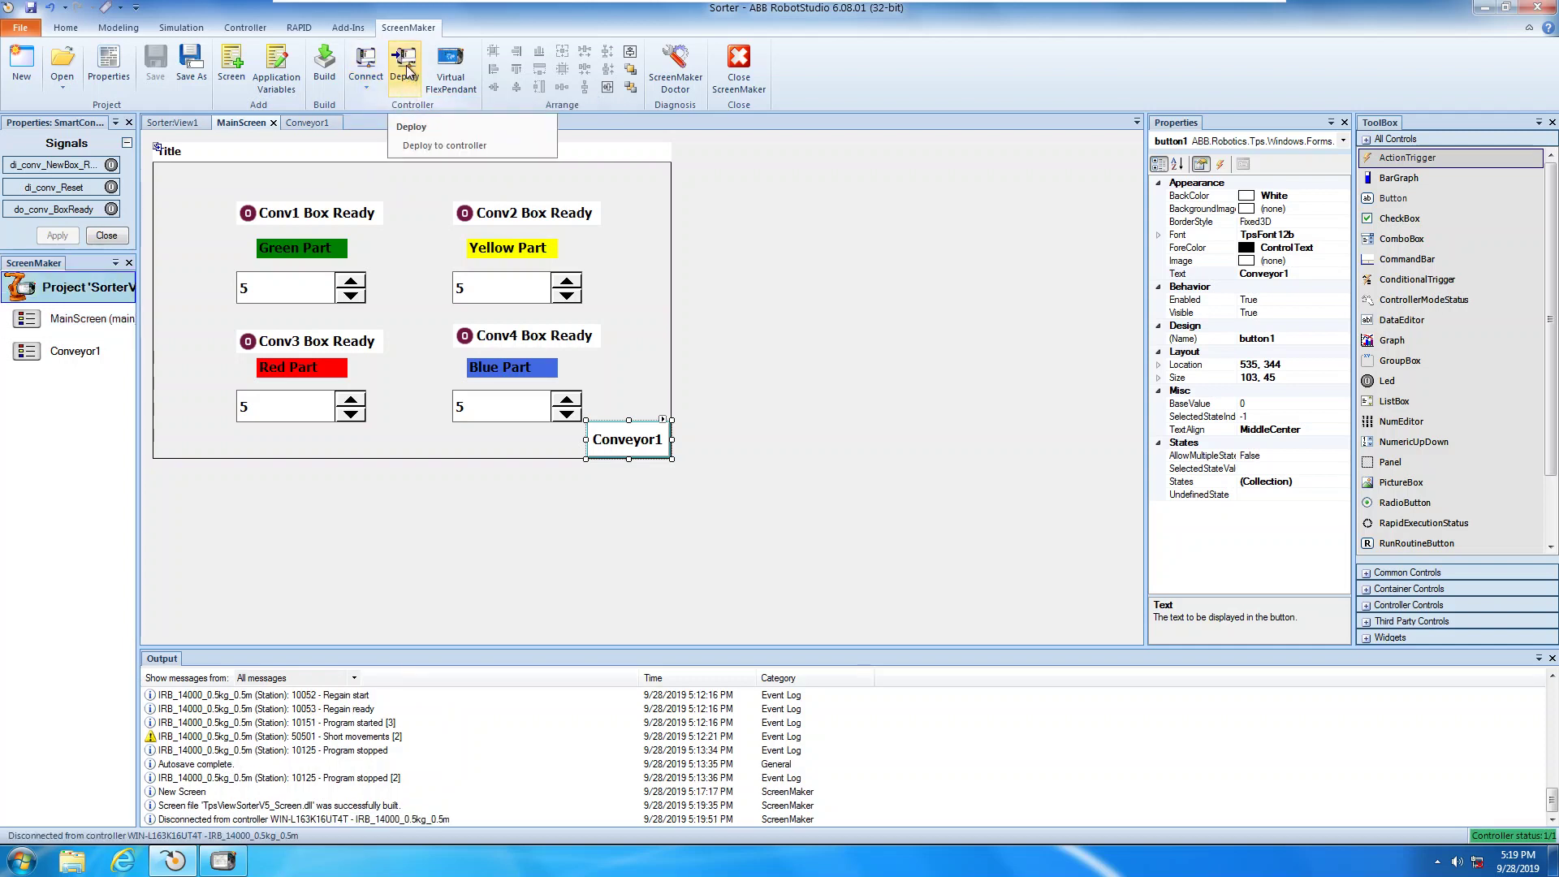
click(407, 70)
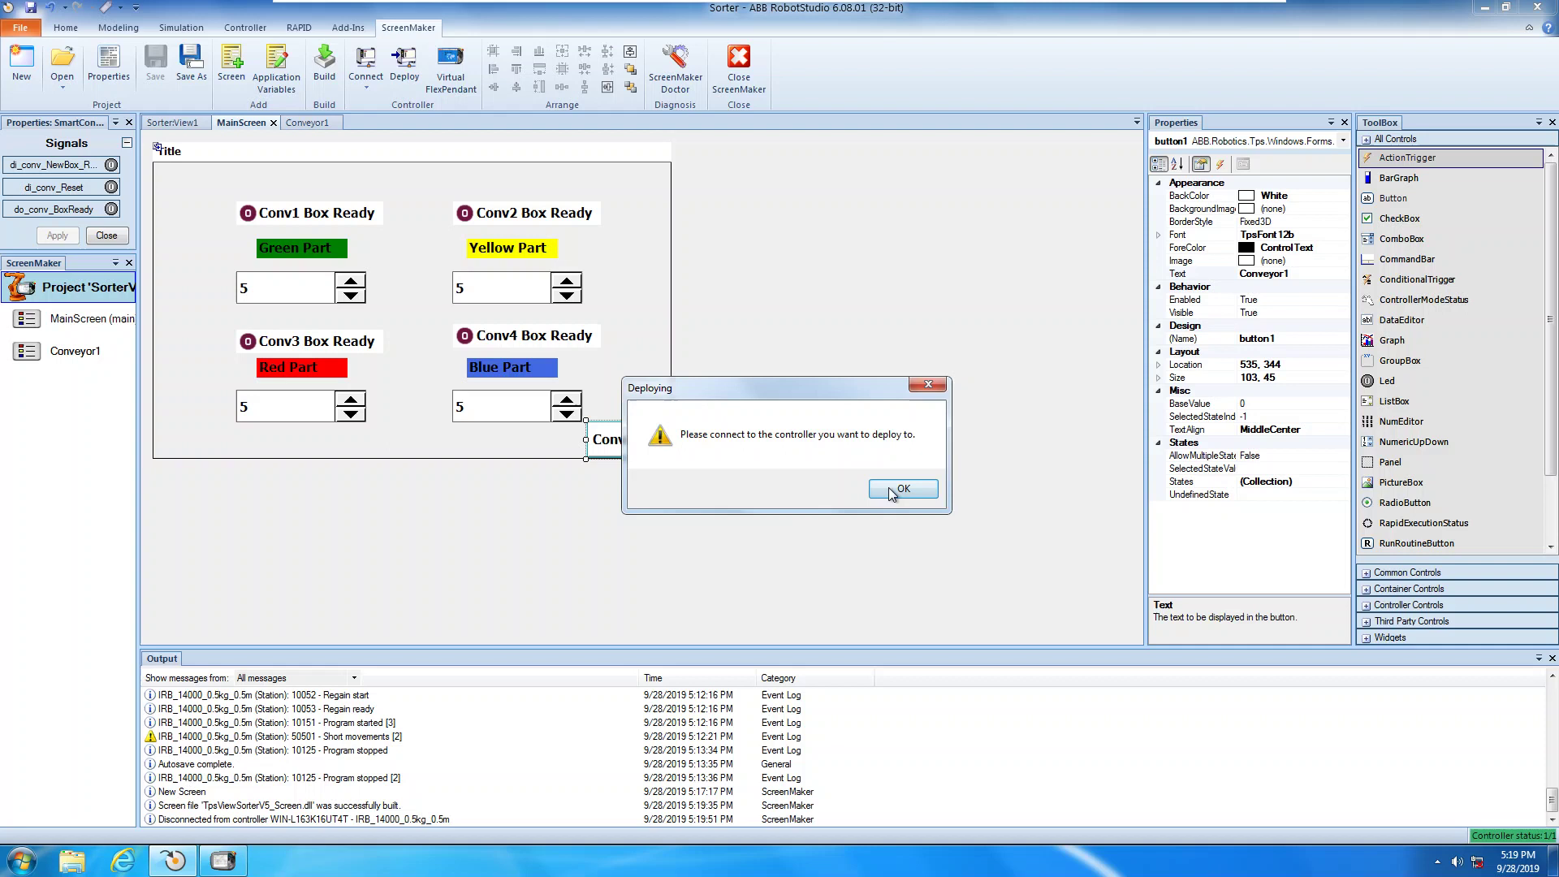
click(891, 491)
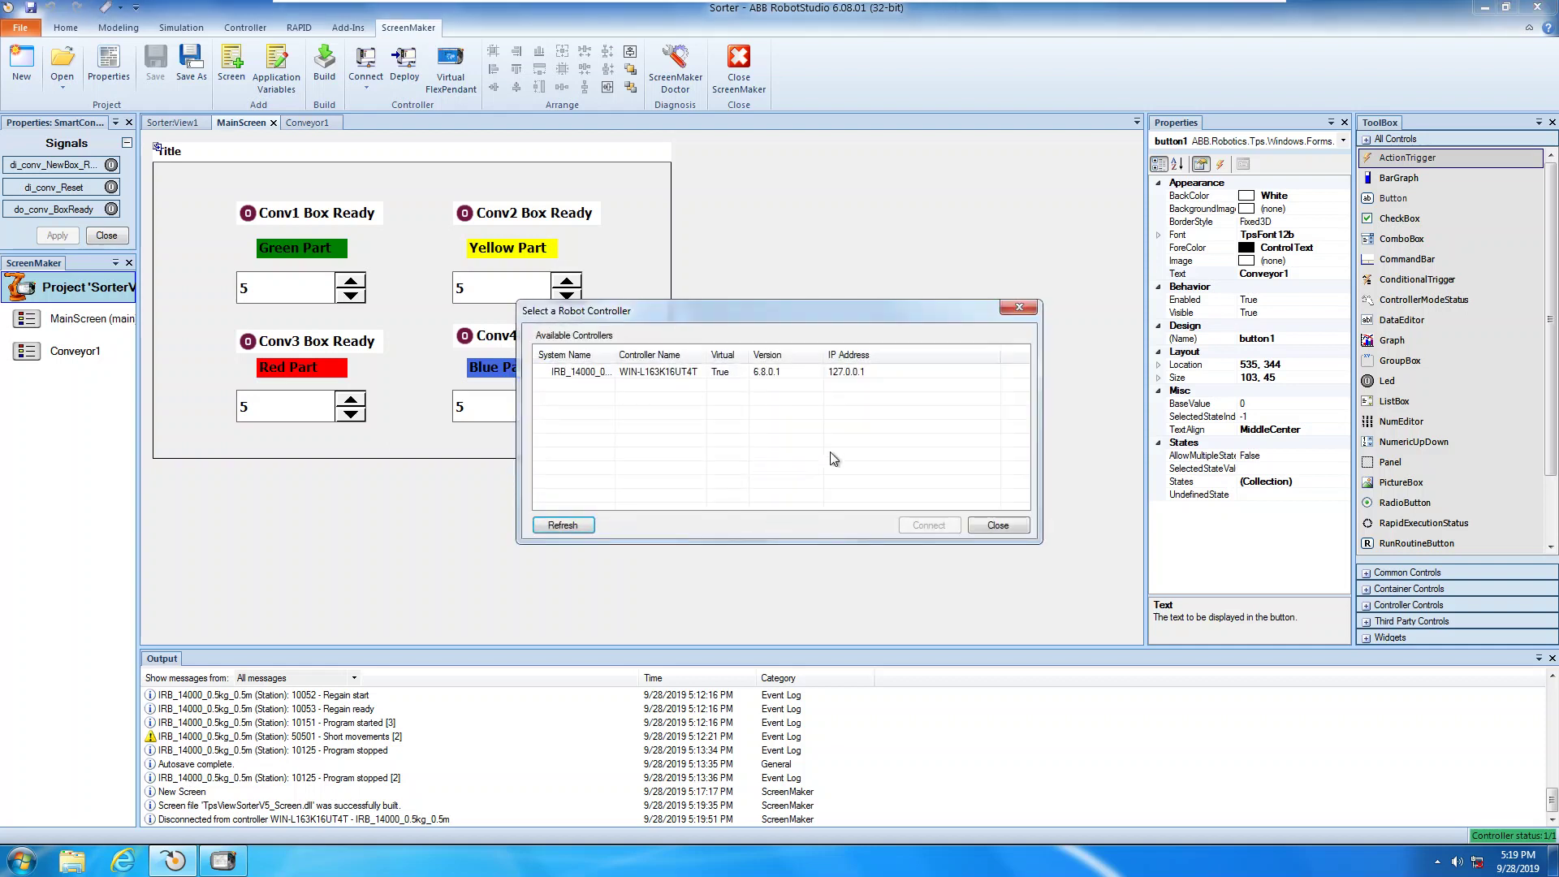
click(998, 525)
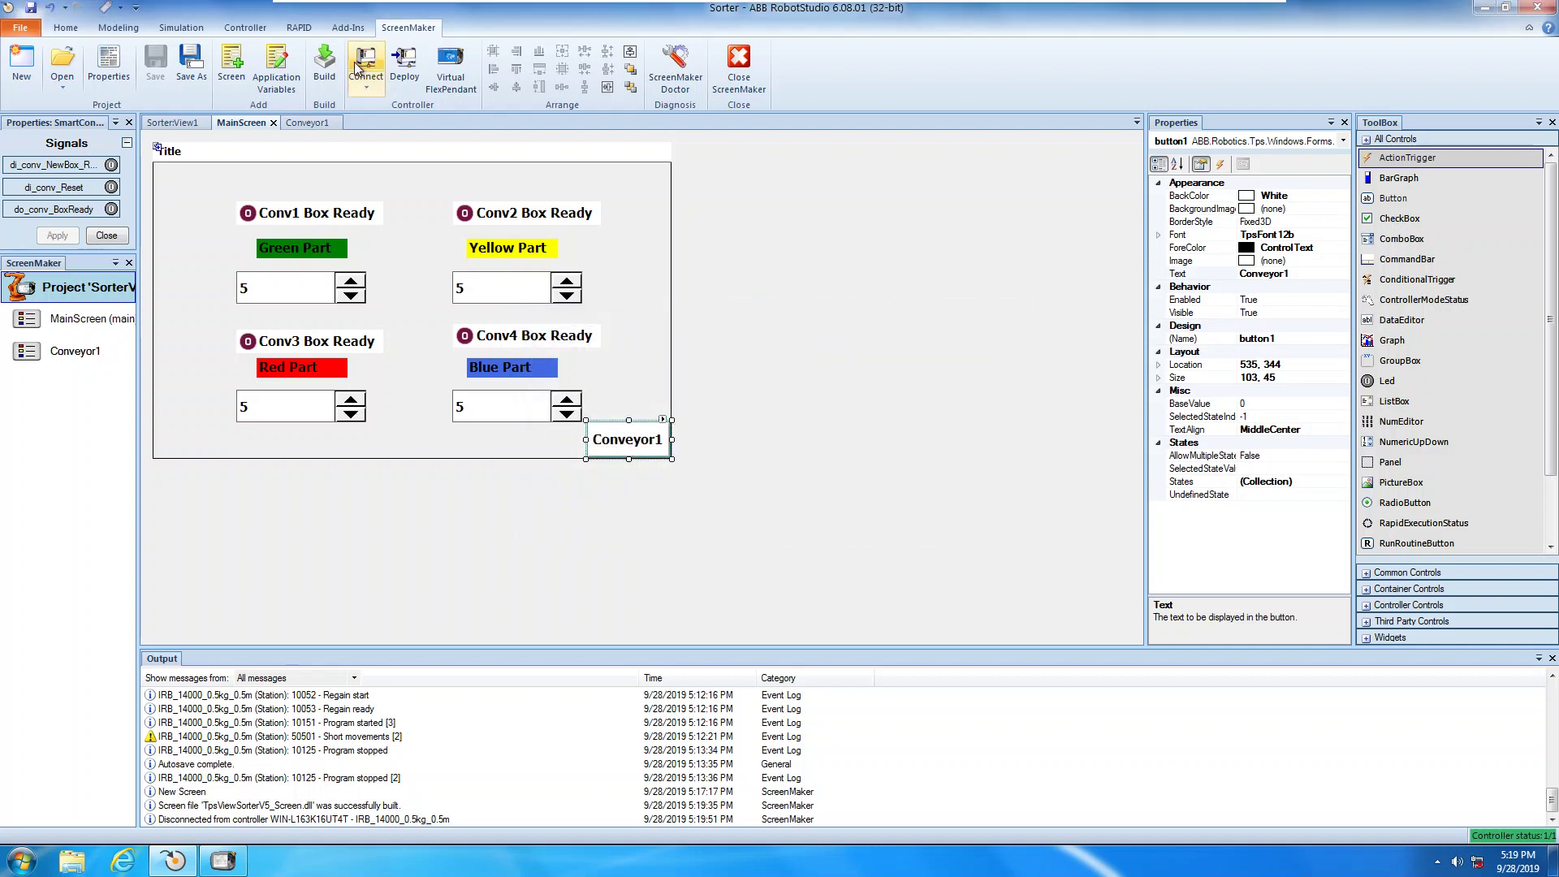
Step: Connect to the virtual controller and deploy, accepting the version-mismatch recompile
click(367, 84)
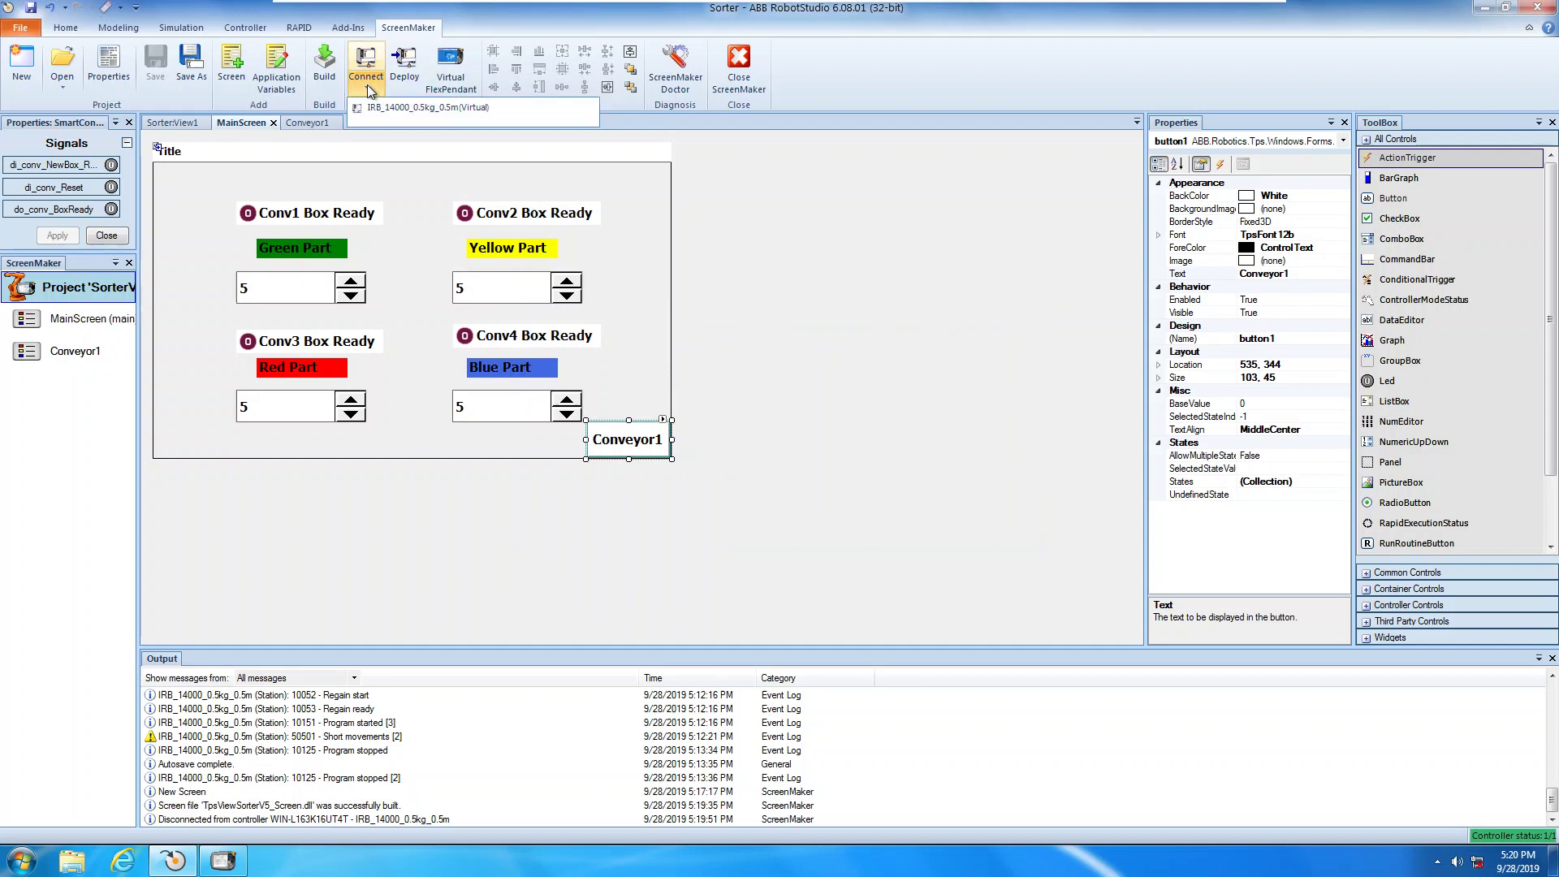
click(374, 106)
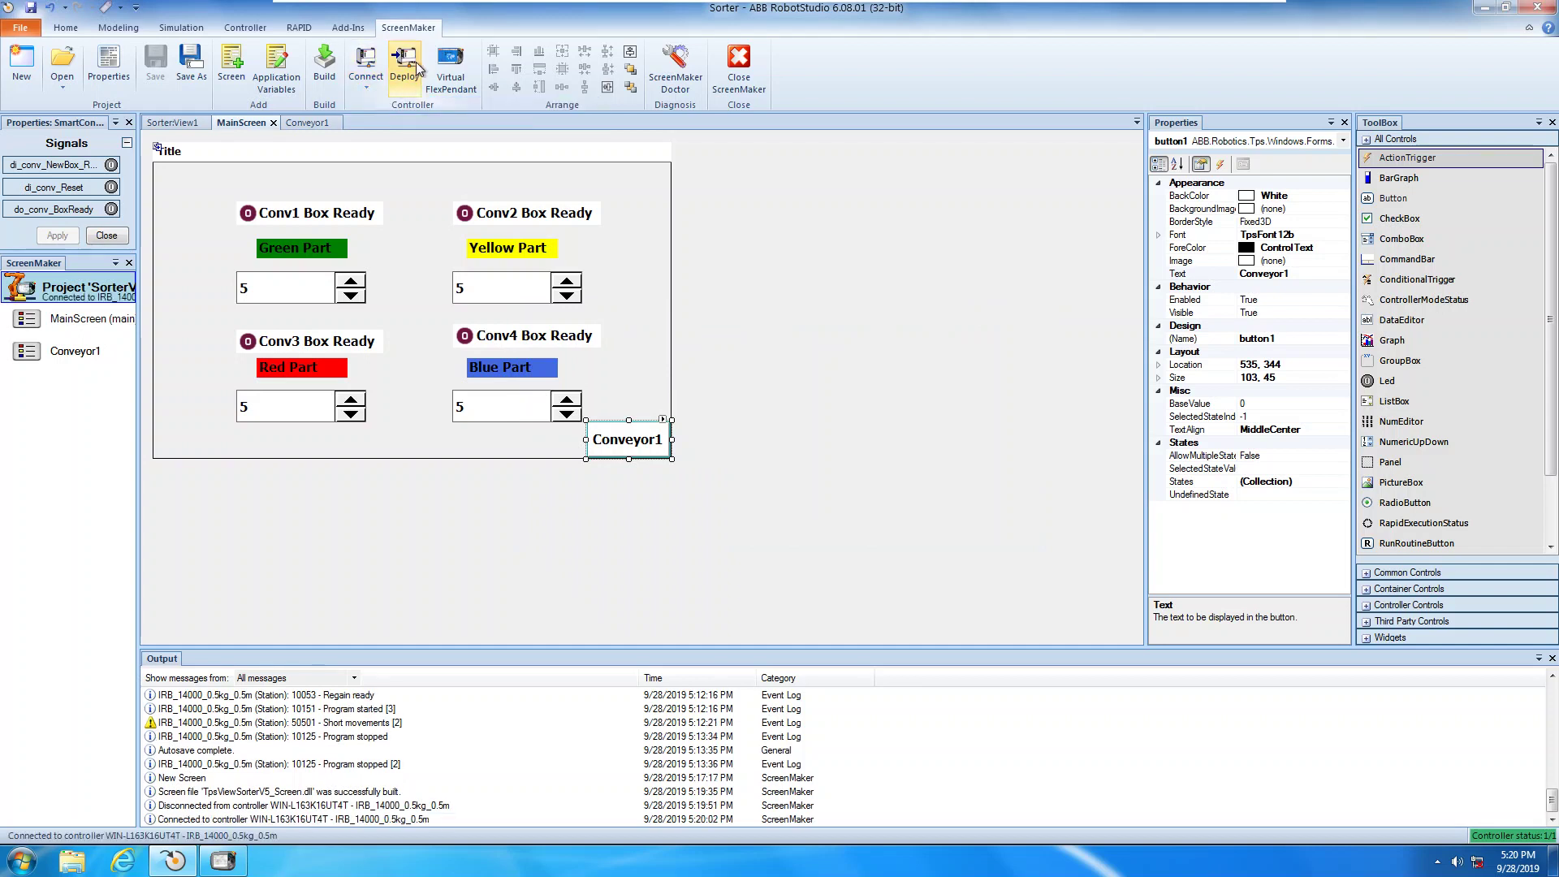
click(403, 86)
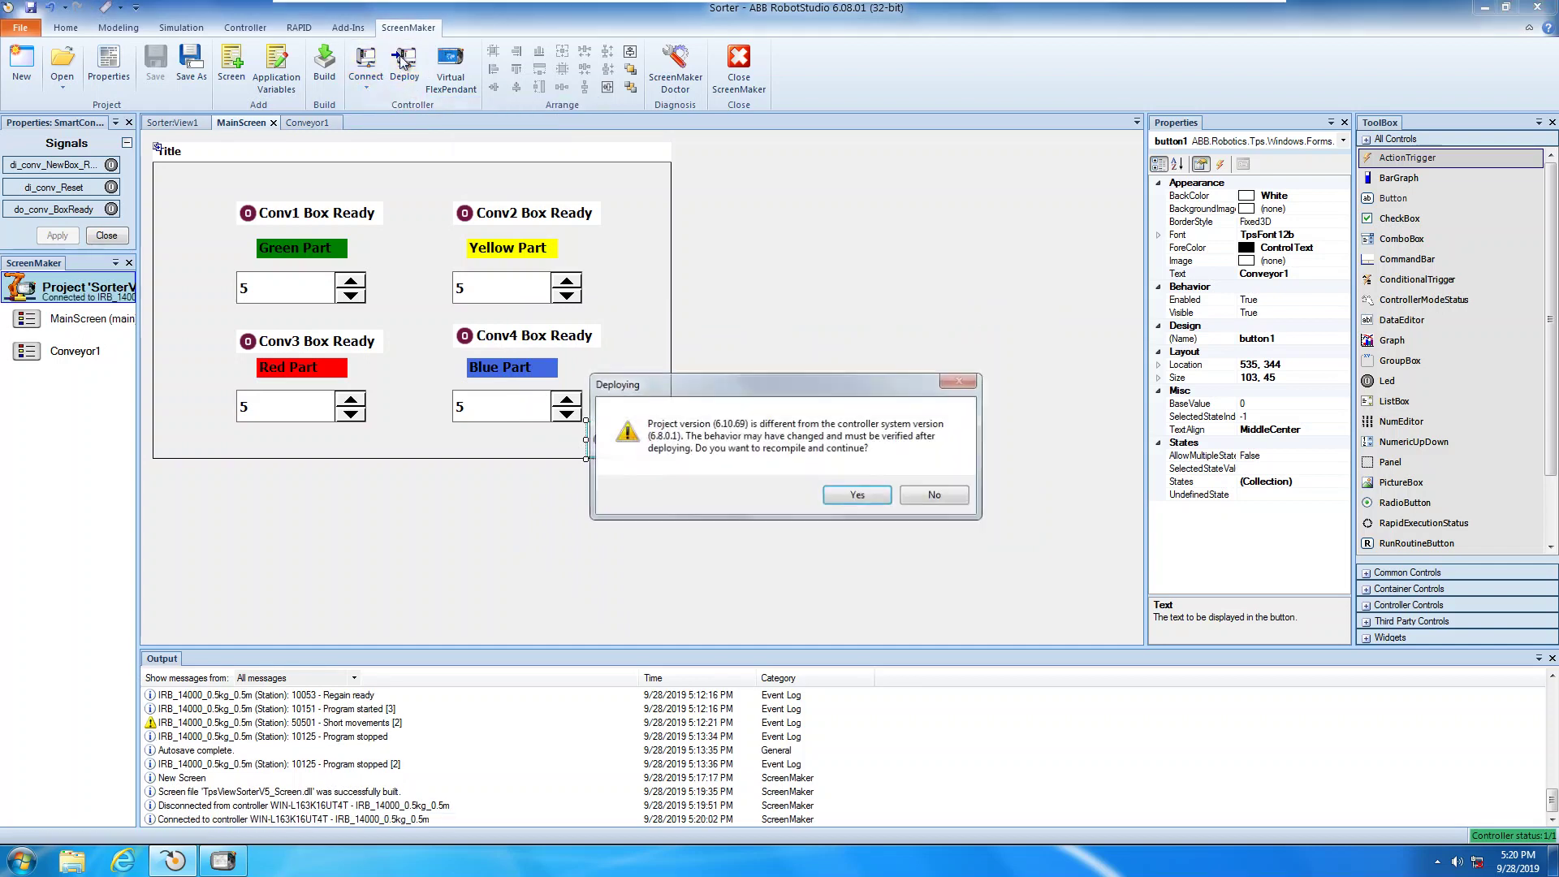
click(832, 499)
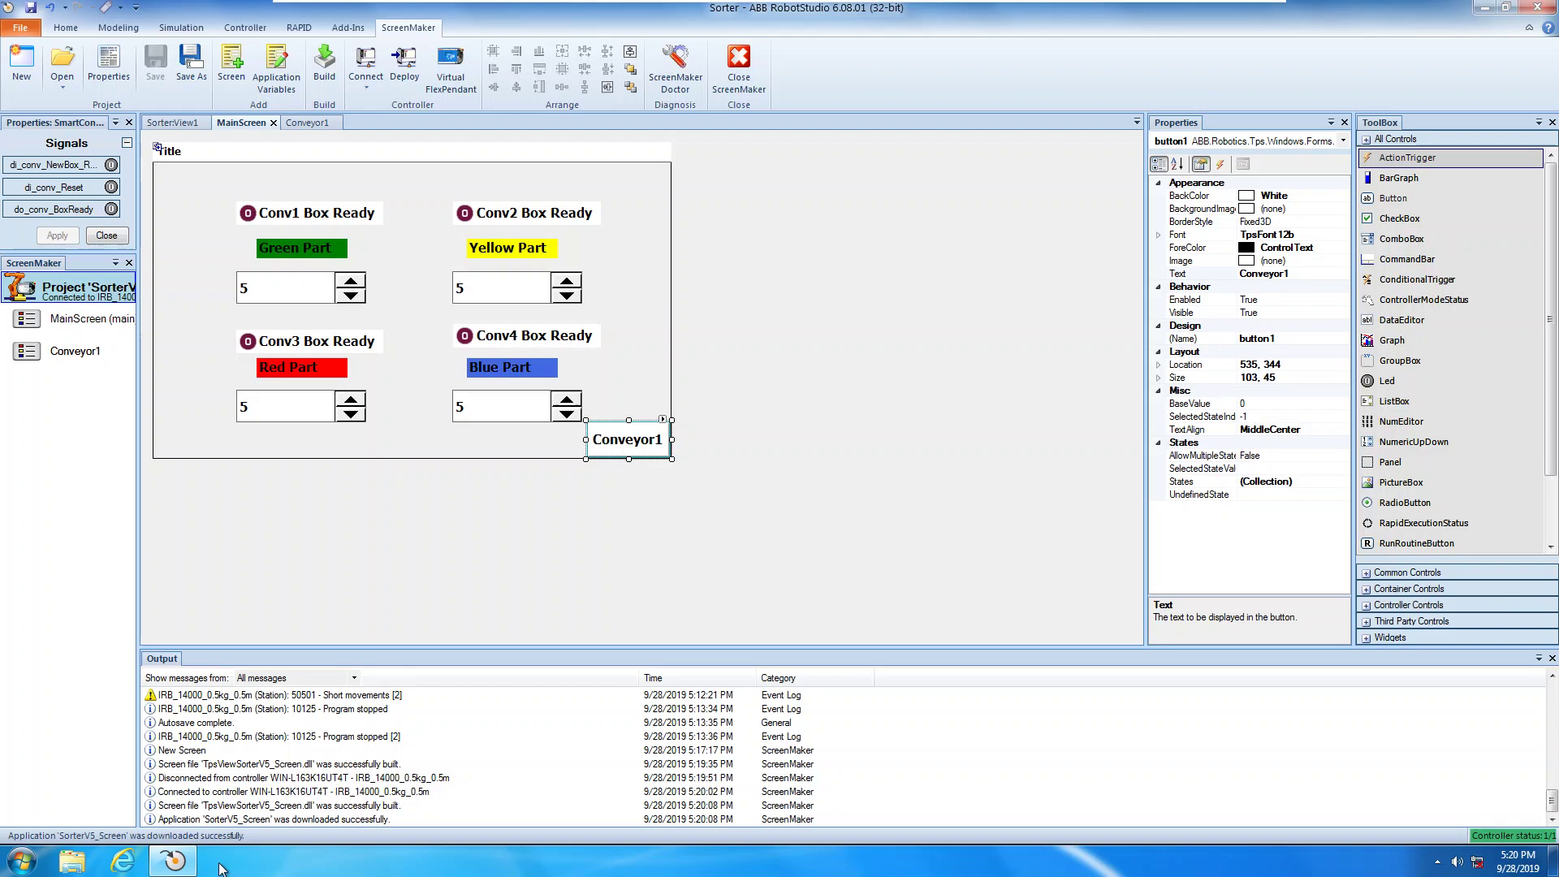
Step: Run the app on the Virtual FlexPendant, test Conveyor1/Main navigation, then reopen MainScreen
click(452, 63)
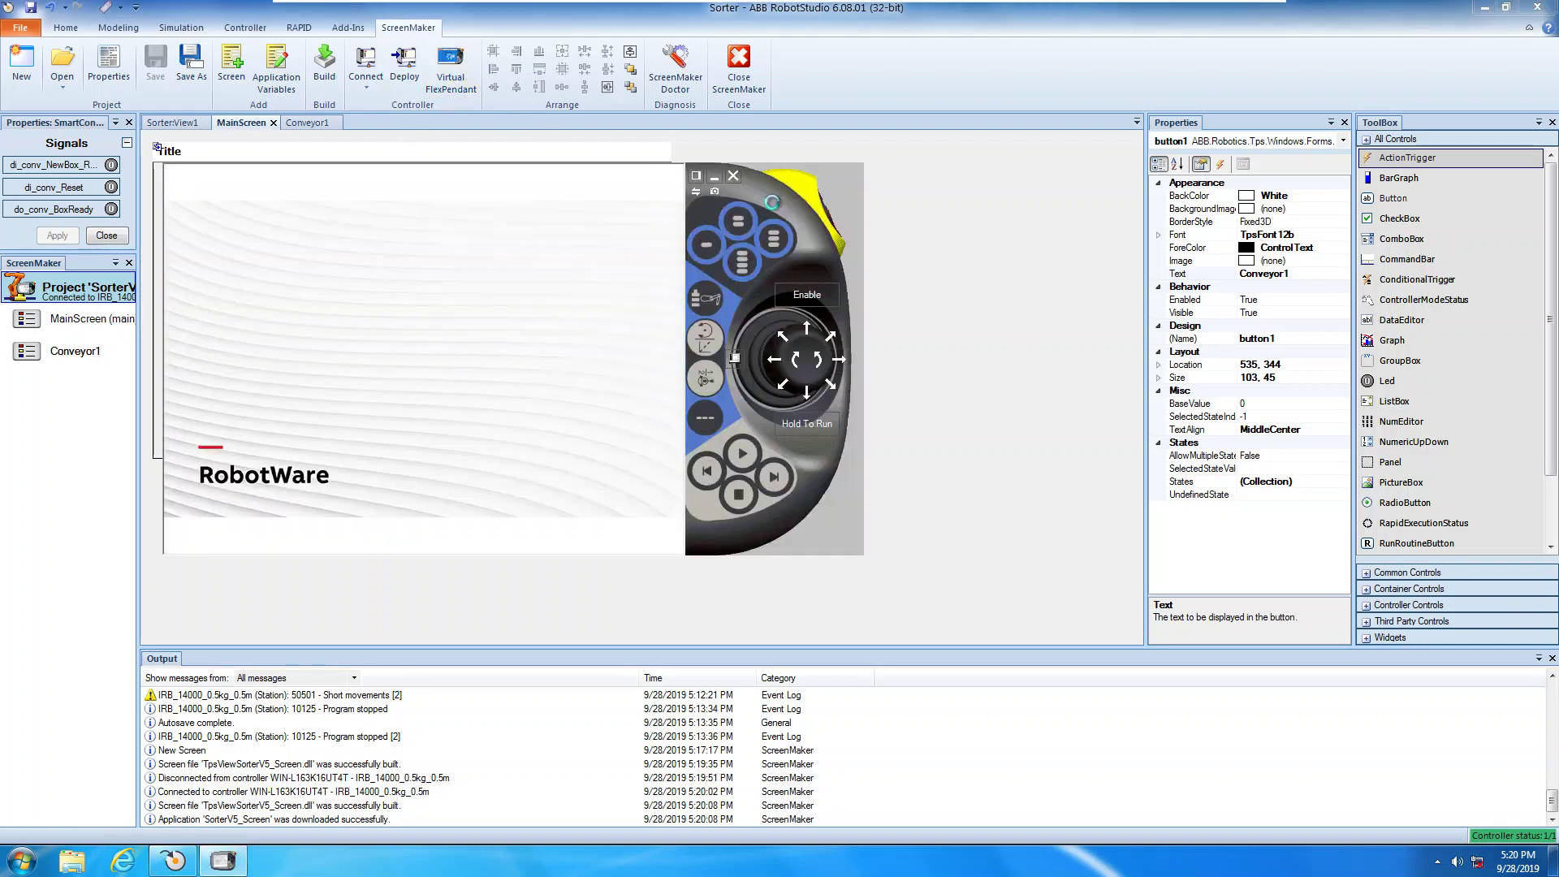
drag(776, 201, 1316, 314)
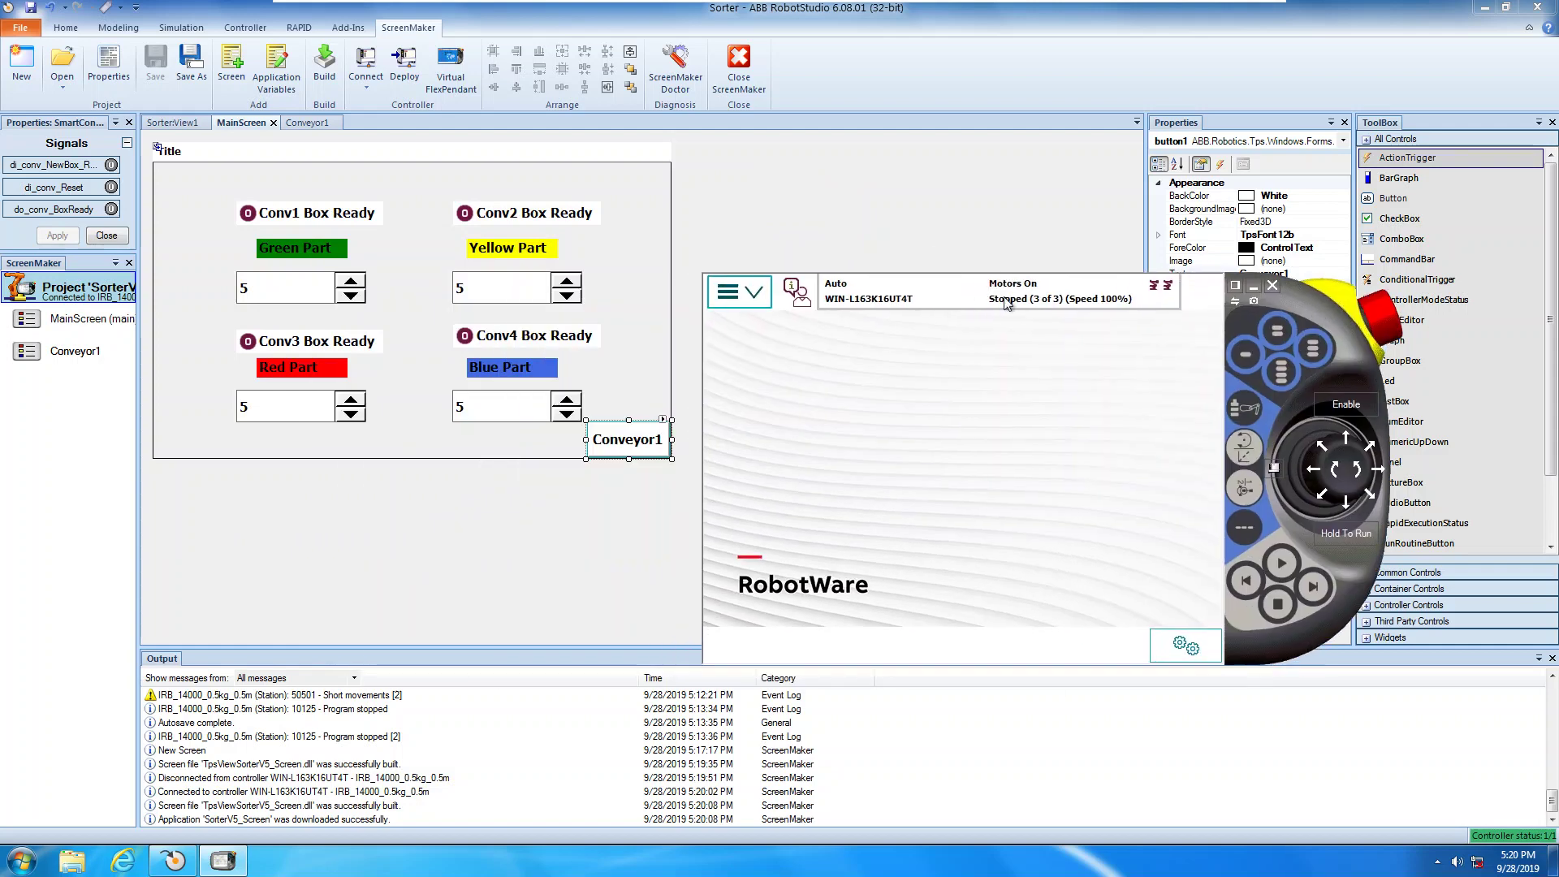
click(746, 293)
click(836, 338)
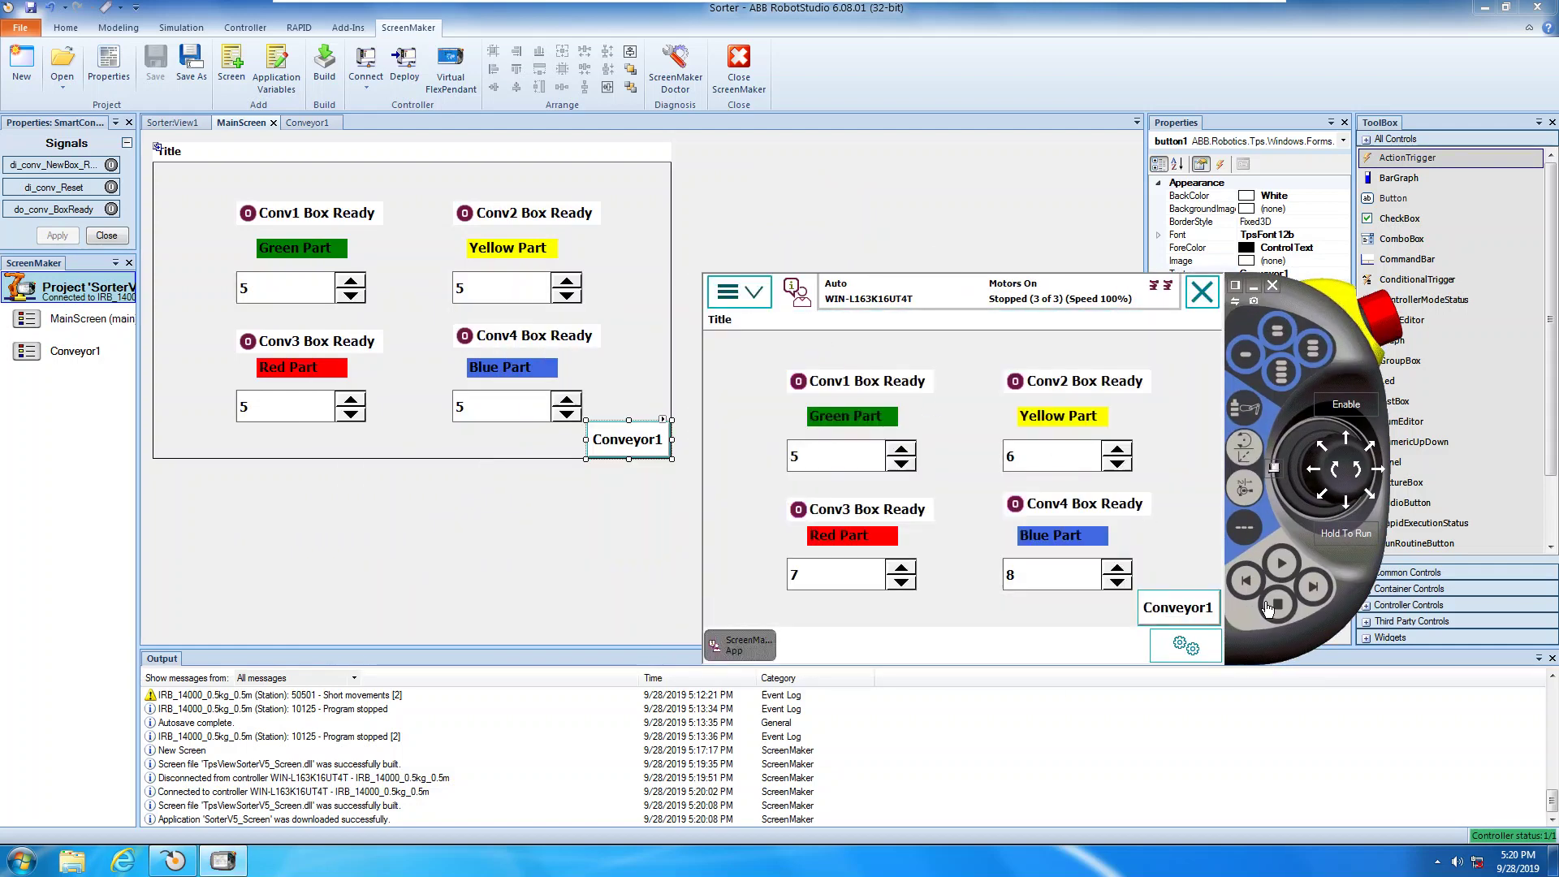
click(1190, 616)
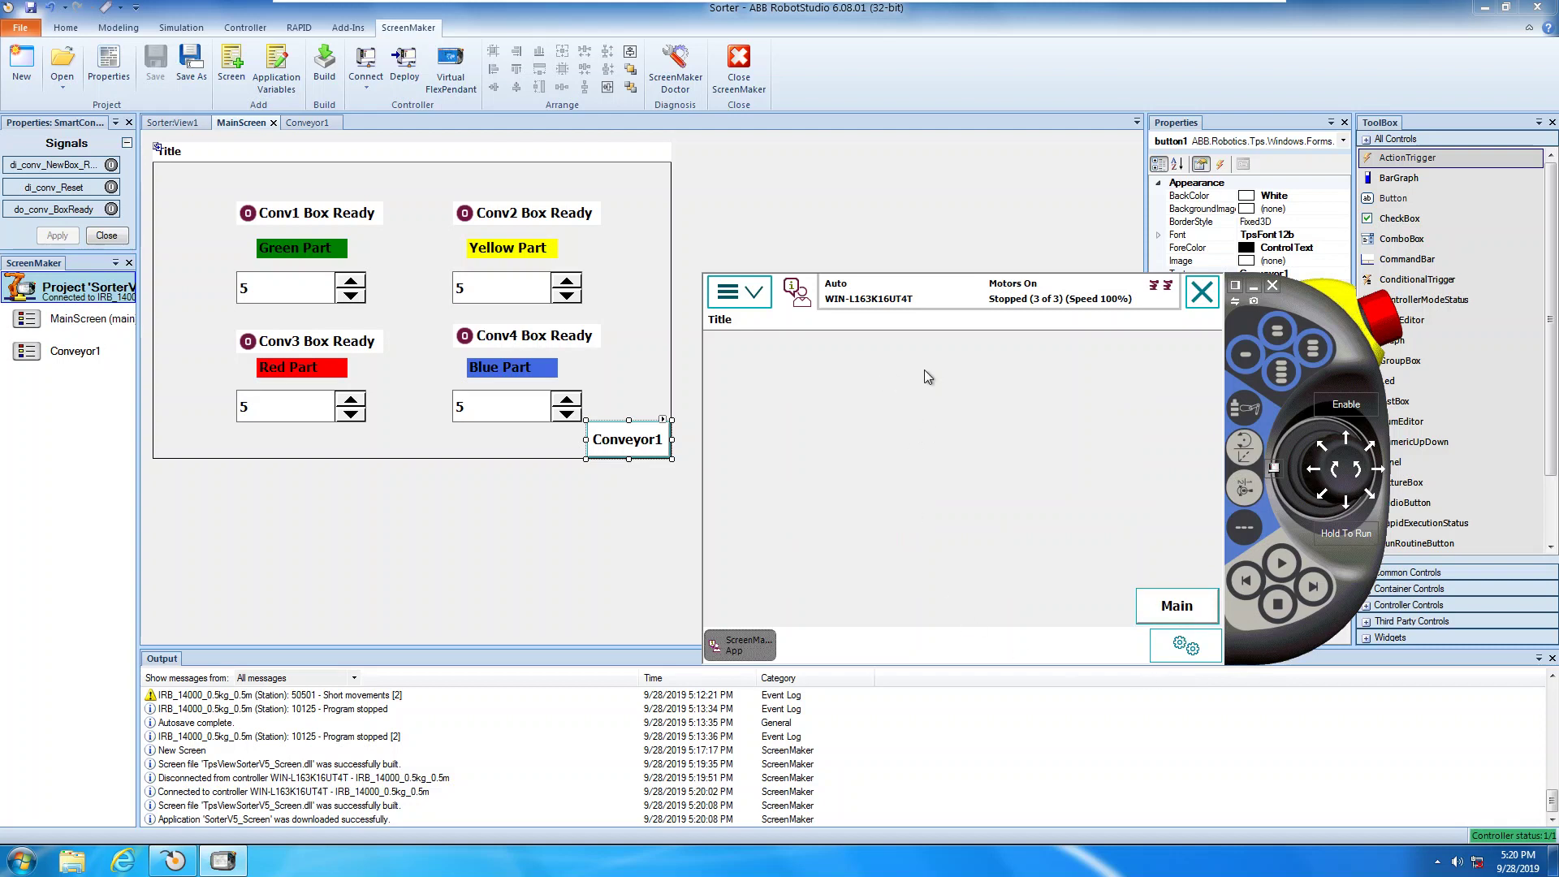
click(1187, 616)
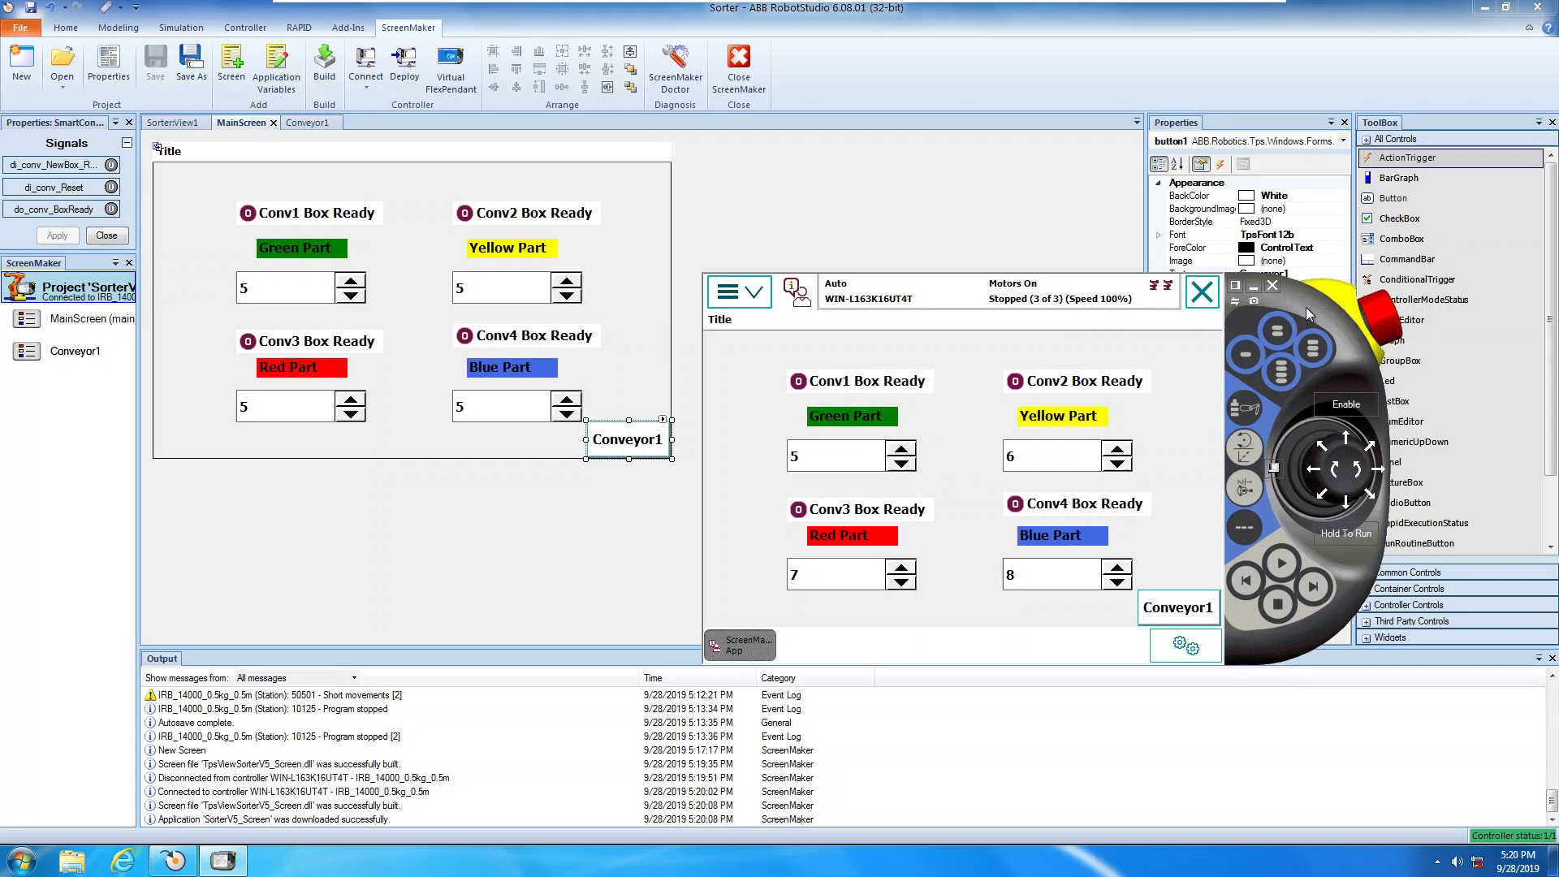
drag(1305, 308, 1433, 448)
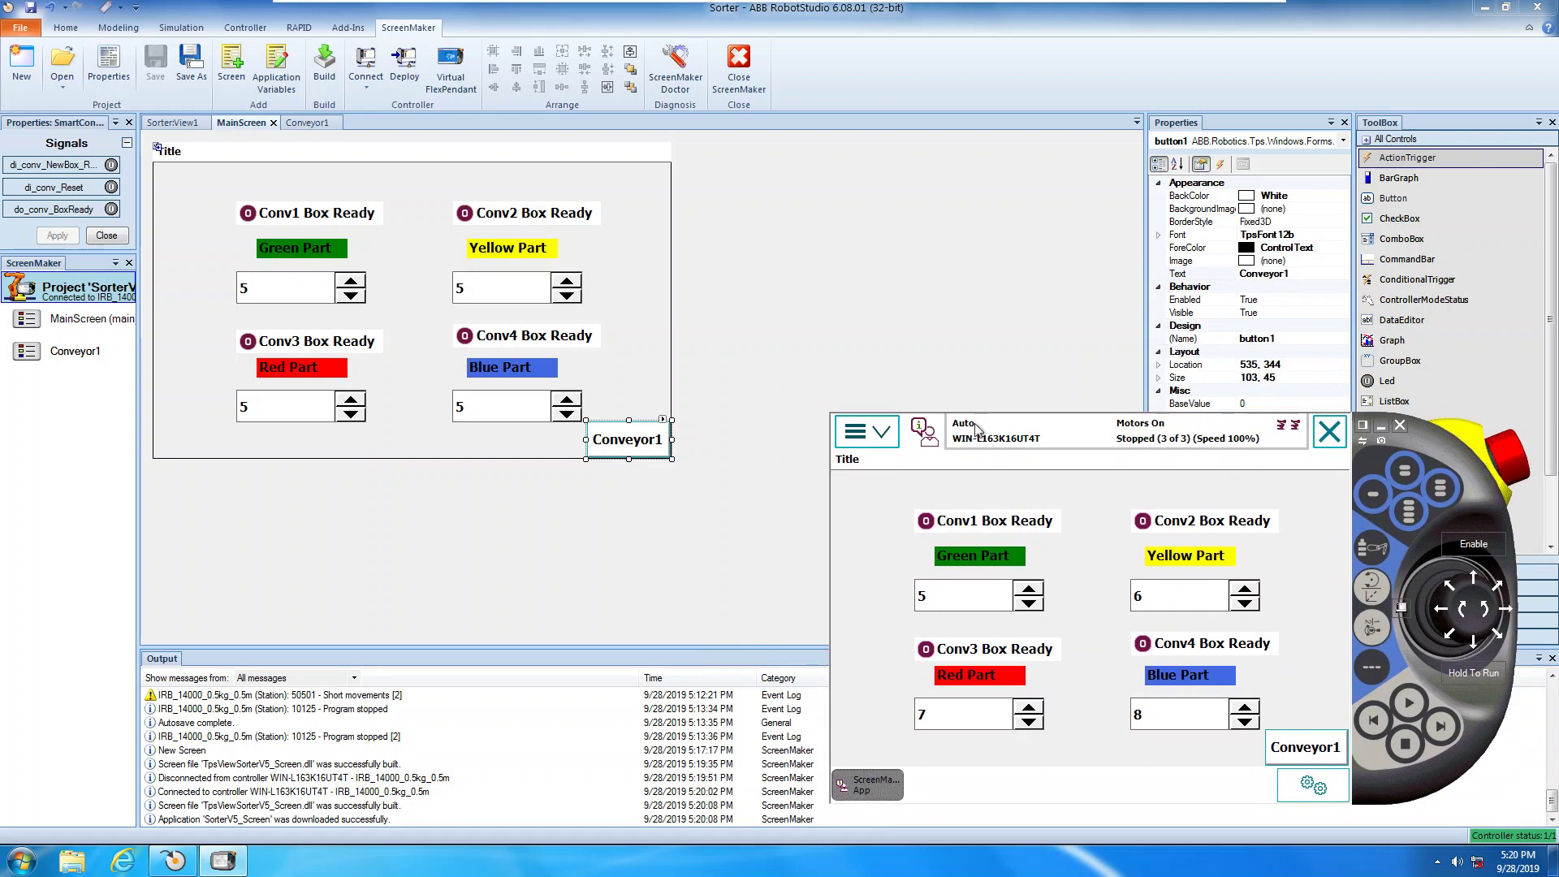
click(78, 330)
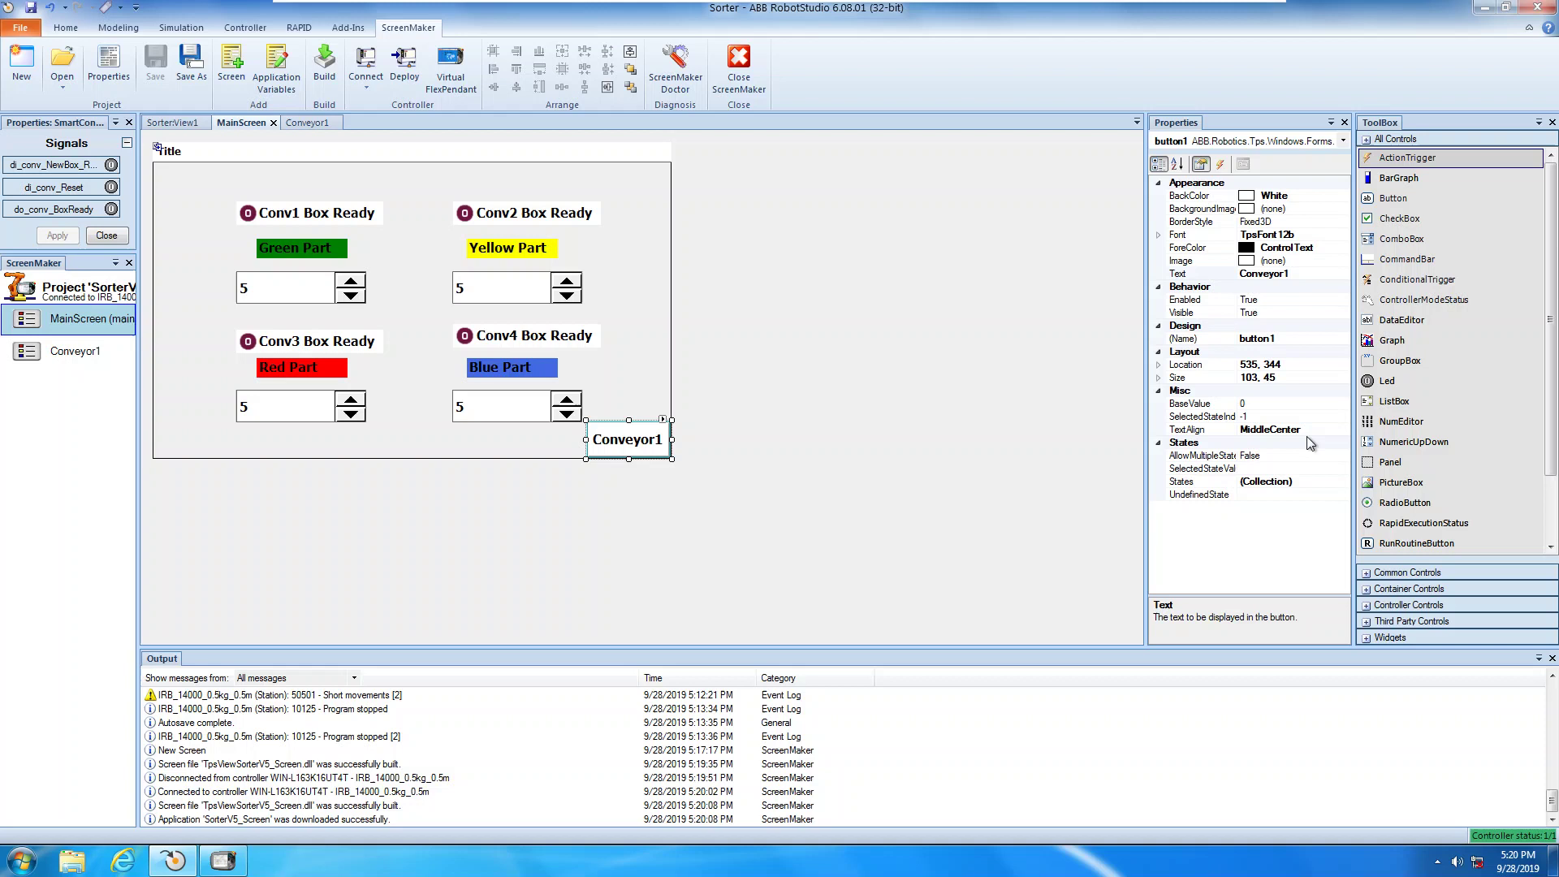
Step: Select the MainScreen form, then switch to the Conveyor1 screen design
click(651, 326)
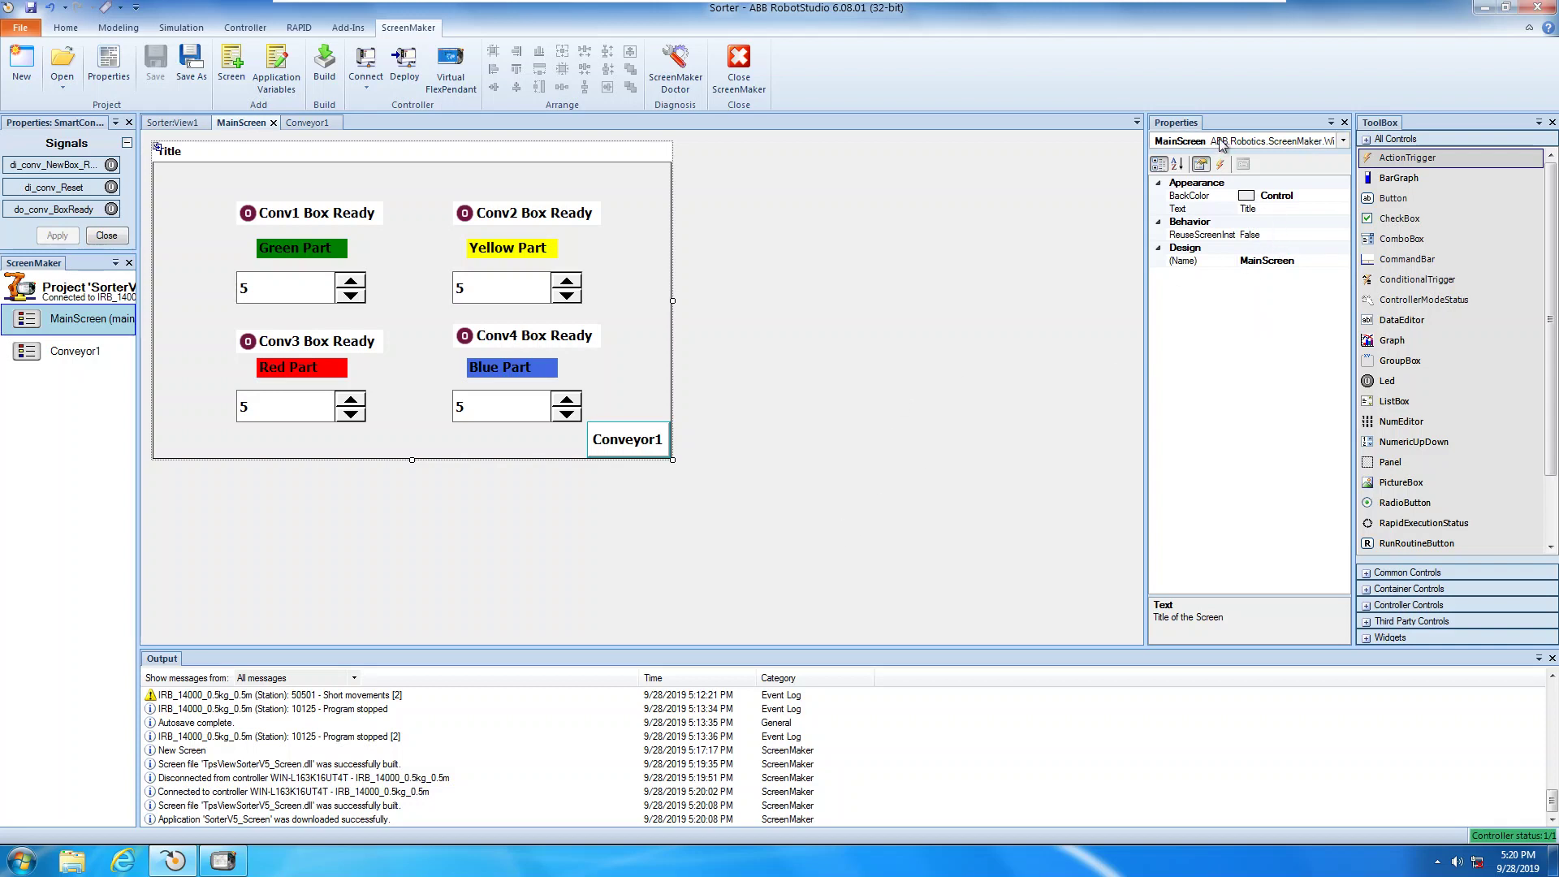
click(1340, 146)
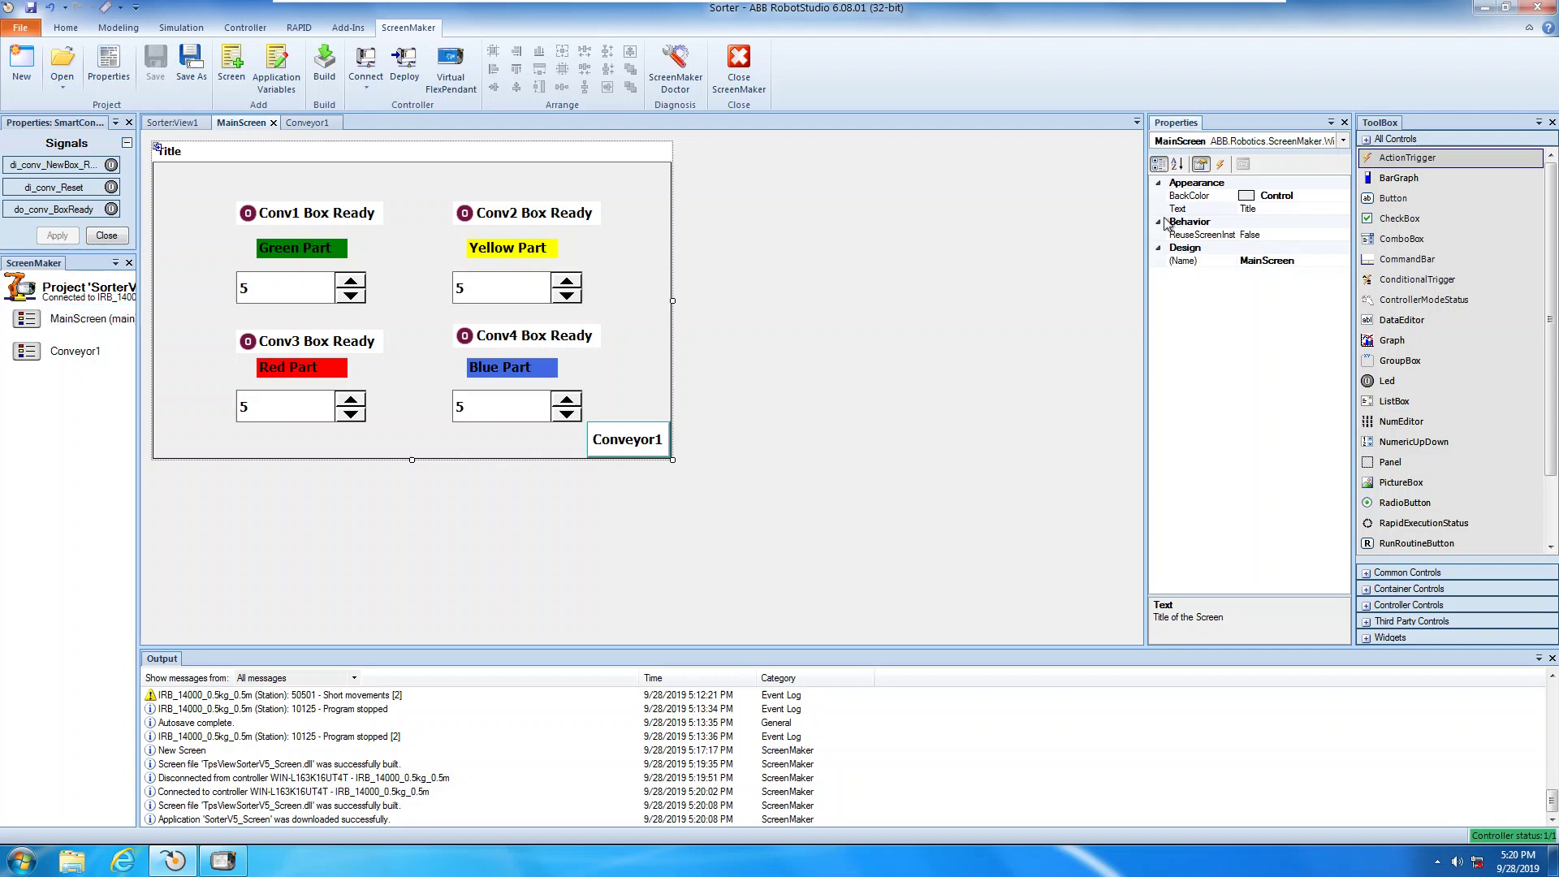
click(320, 124)
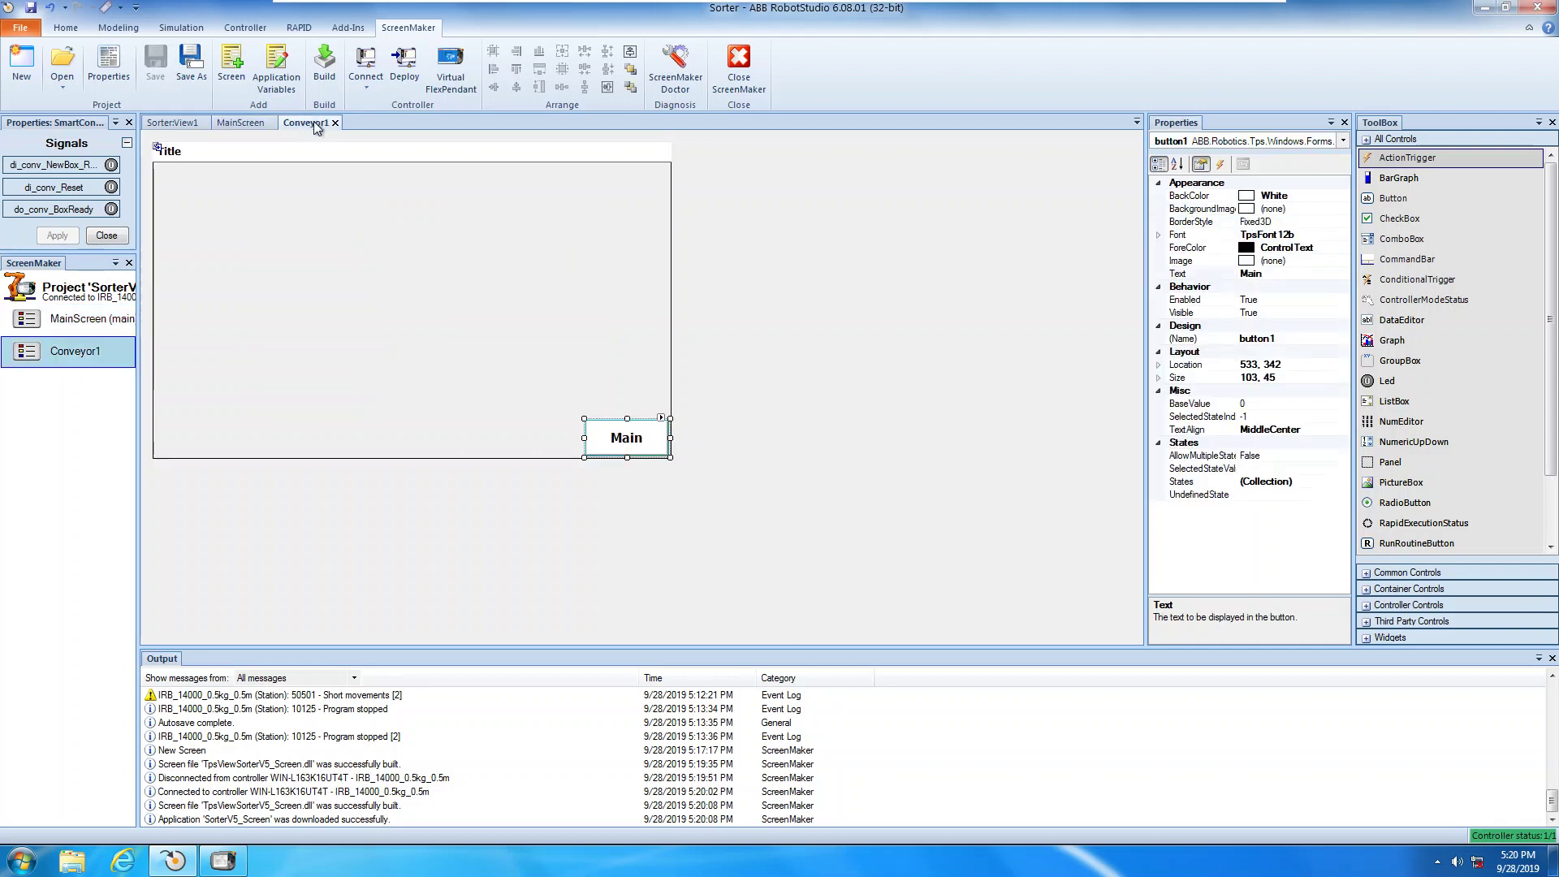
Step: Draw a vertical BarGraph control, showing 50, left of centre on the Conveyor1 screen
click(1438, 179)
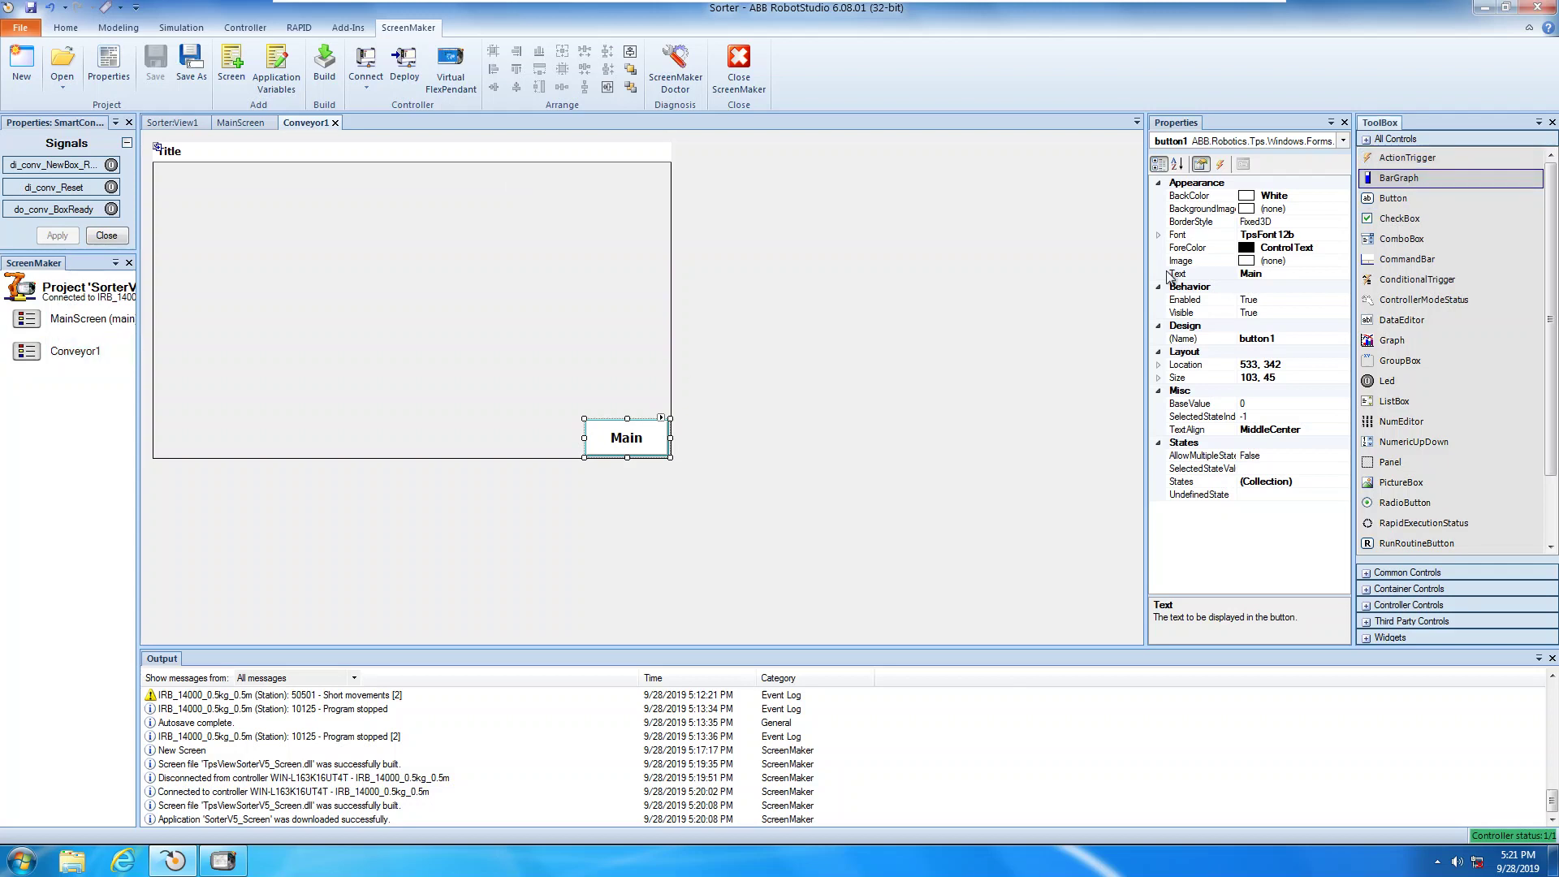
drag(345, 229, 388, 396)
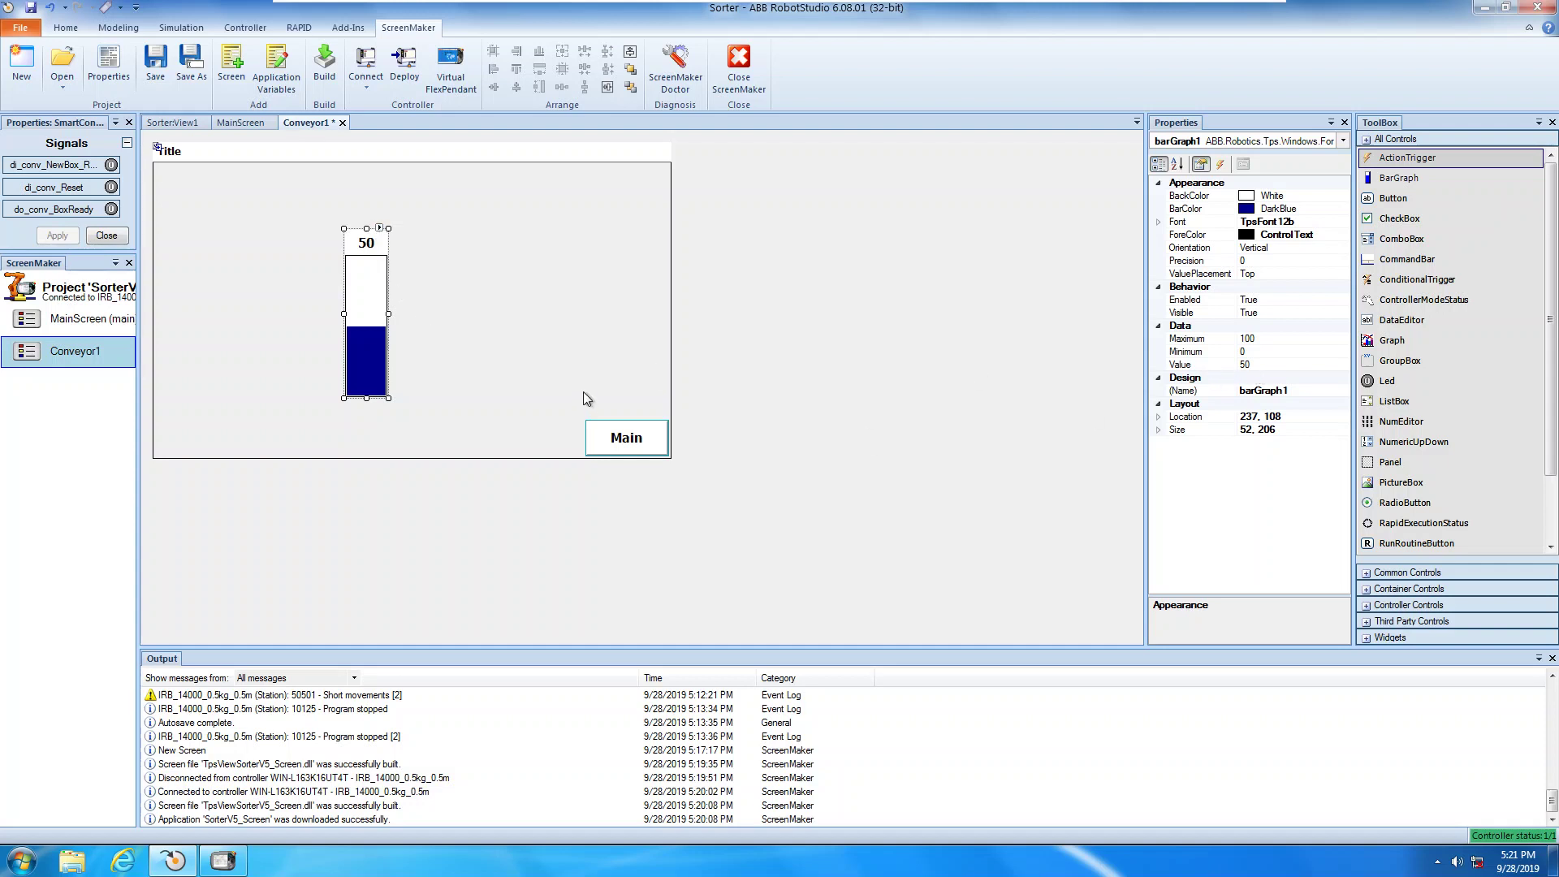
Step: Keep the bar graph's Minimum at 0 and raise its Maximum from 100 to 1000
click(1276, 364)
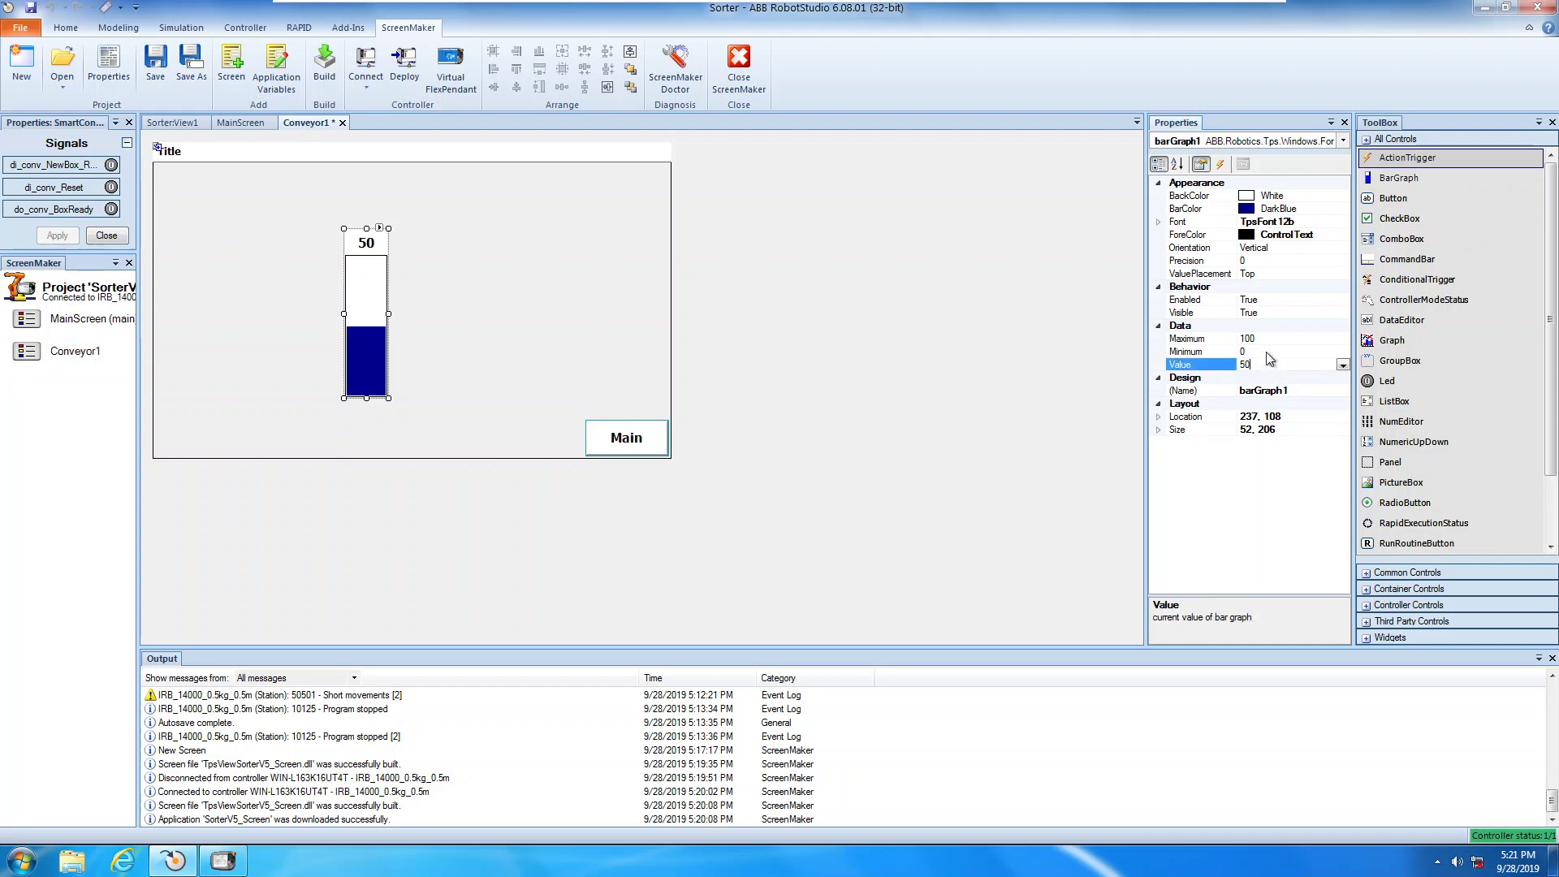
key(Up)
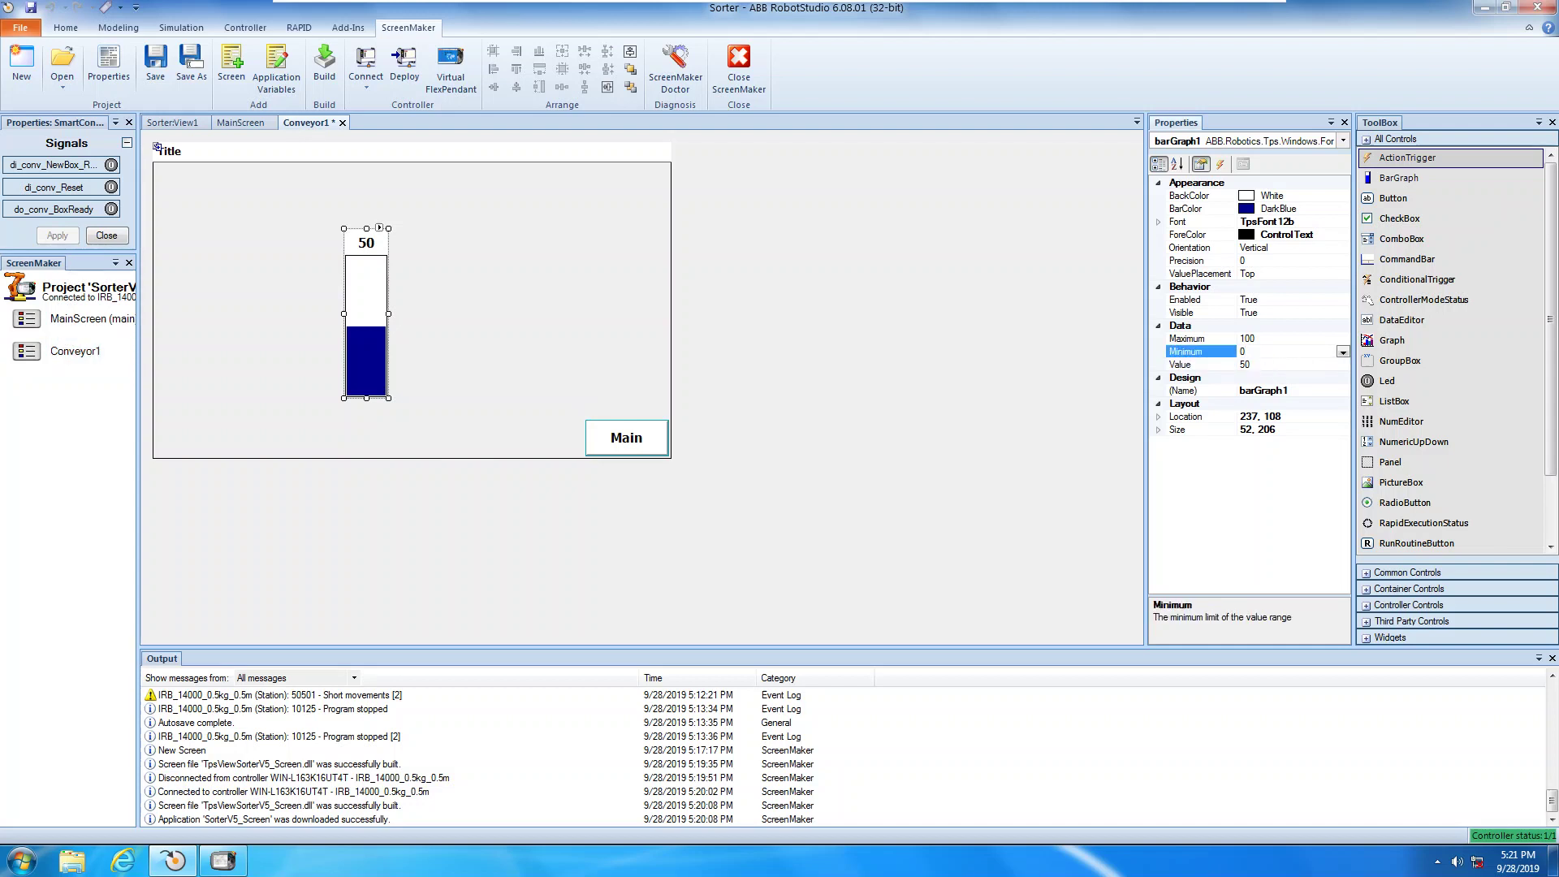
double_click(1242, 351)
text(0)
key(Up)
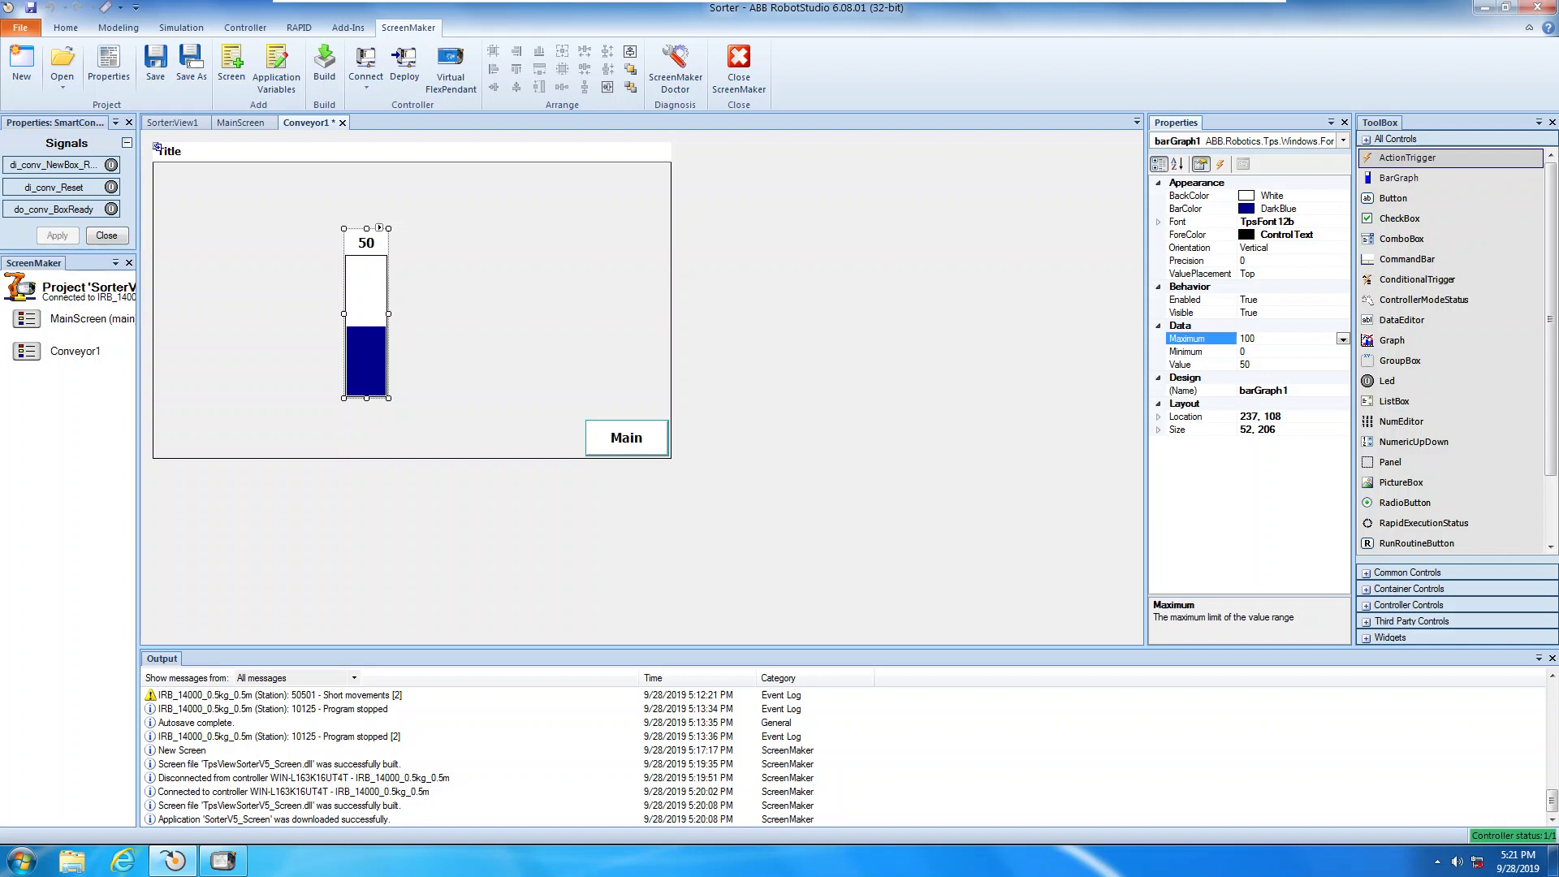
key(End)
text(0)
click(566, 288)
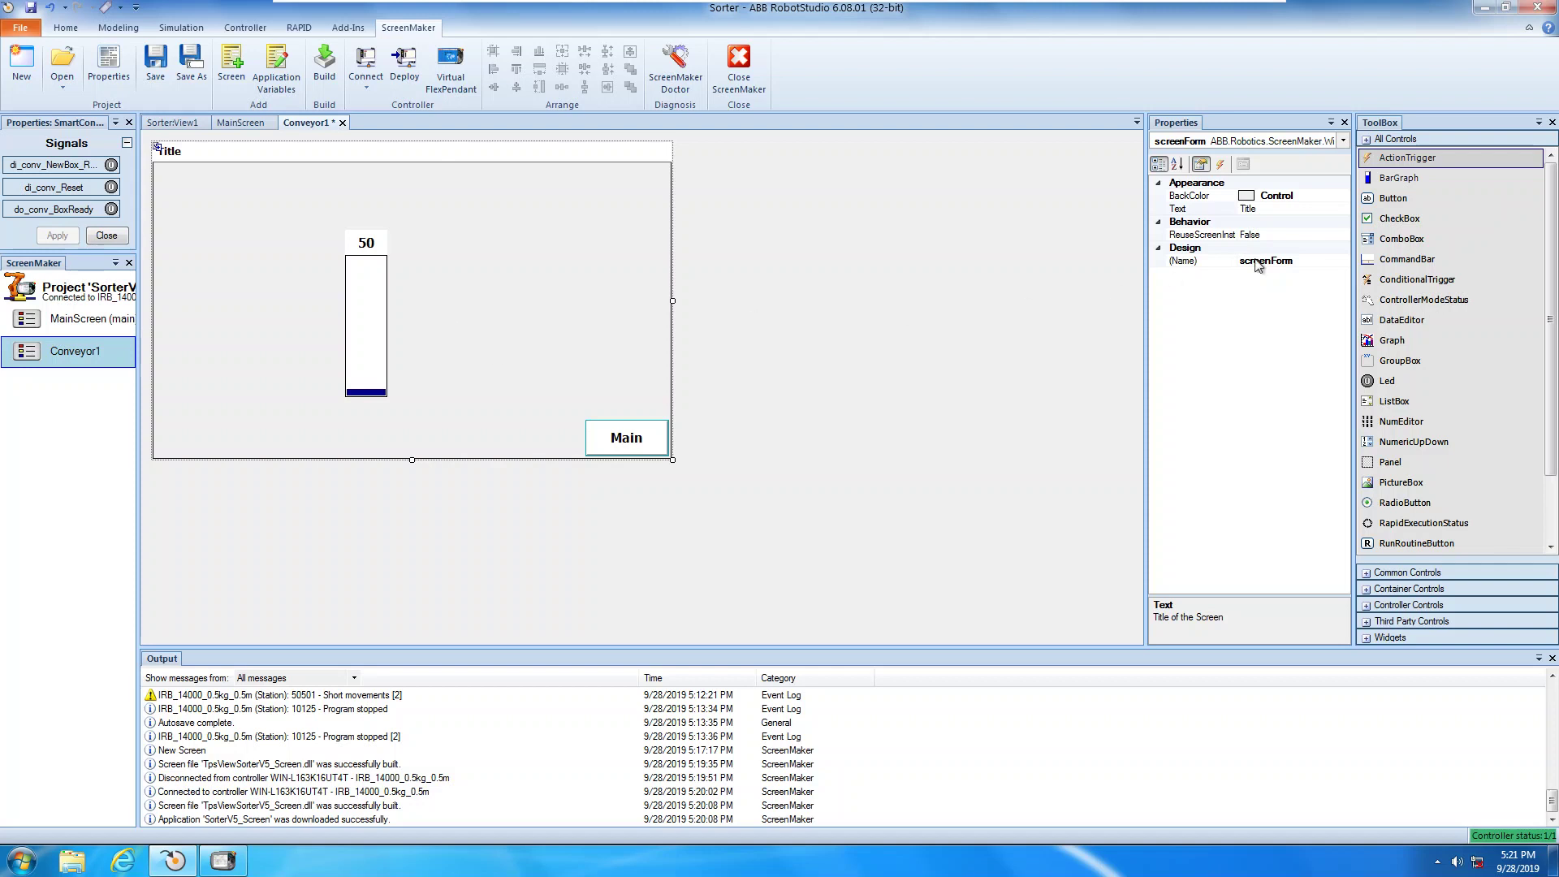
Step: Set the bar graph's BarColor to DodgerBlue
click(351, 339)
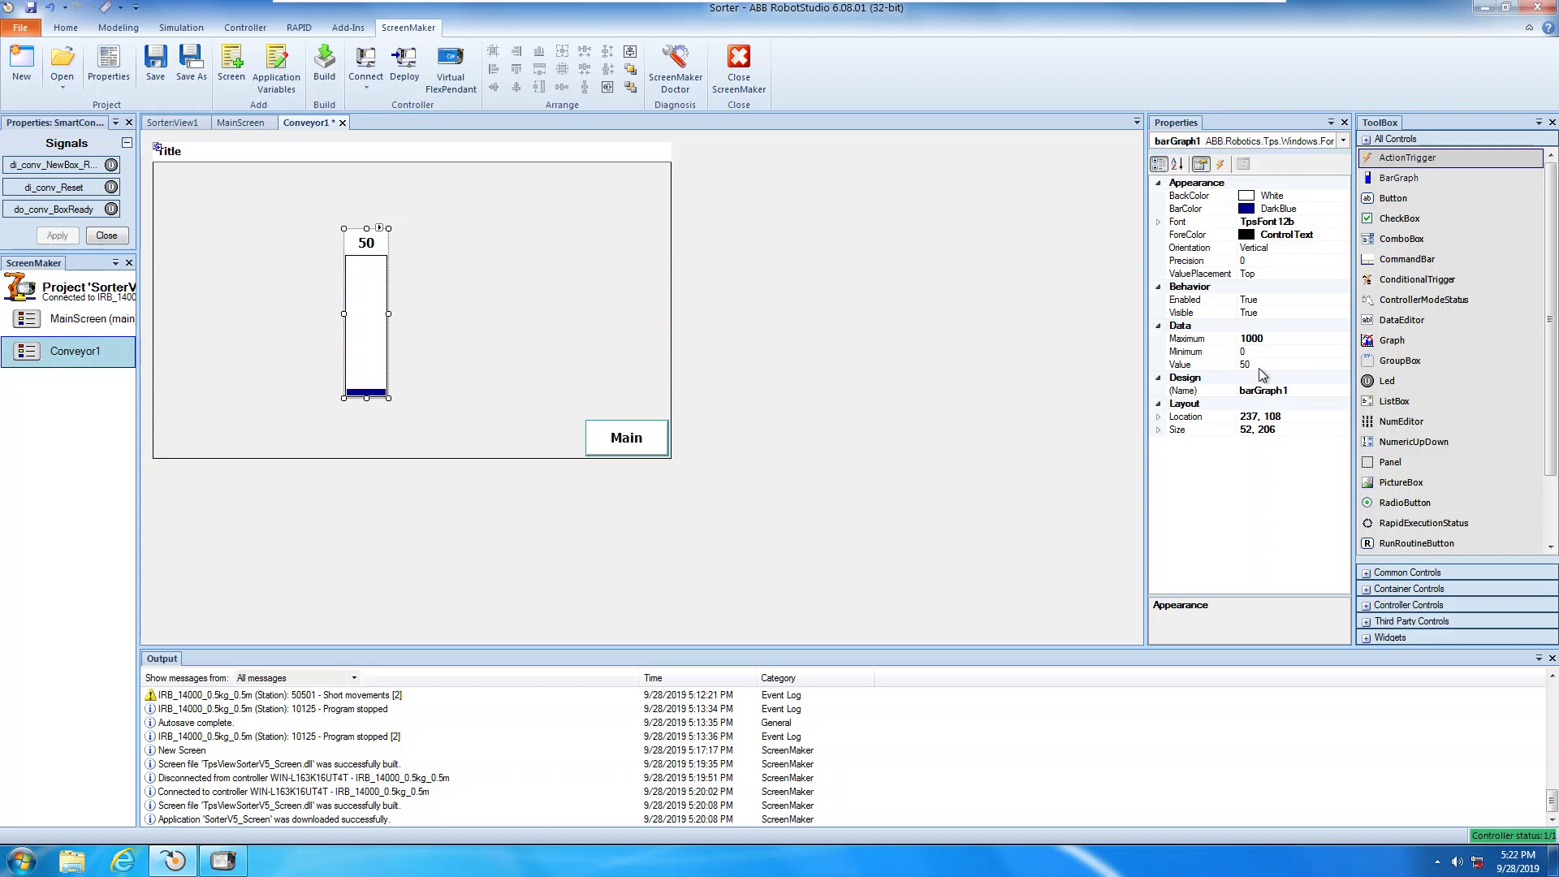
click(1293, 211)
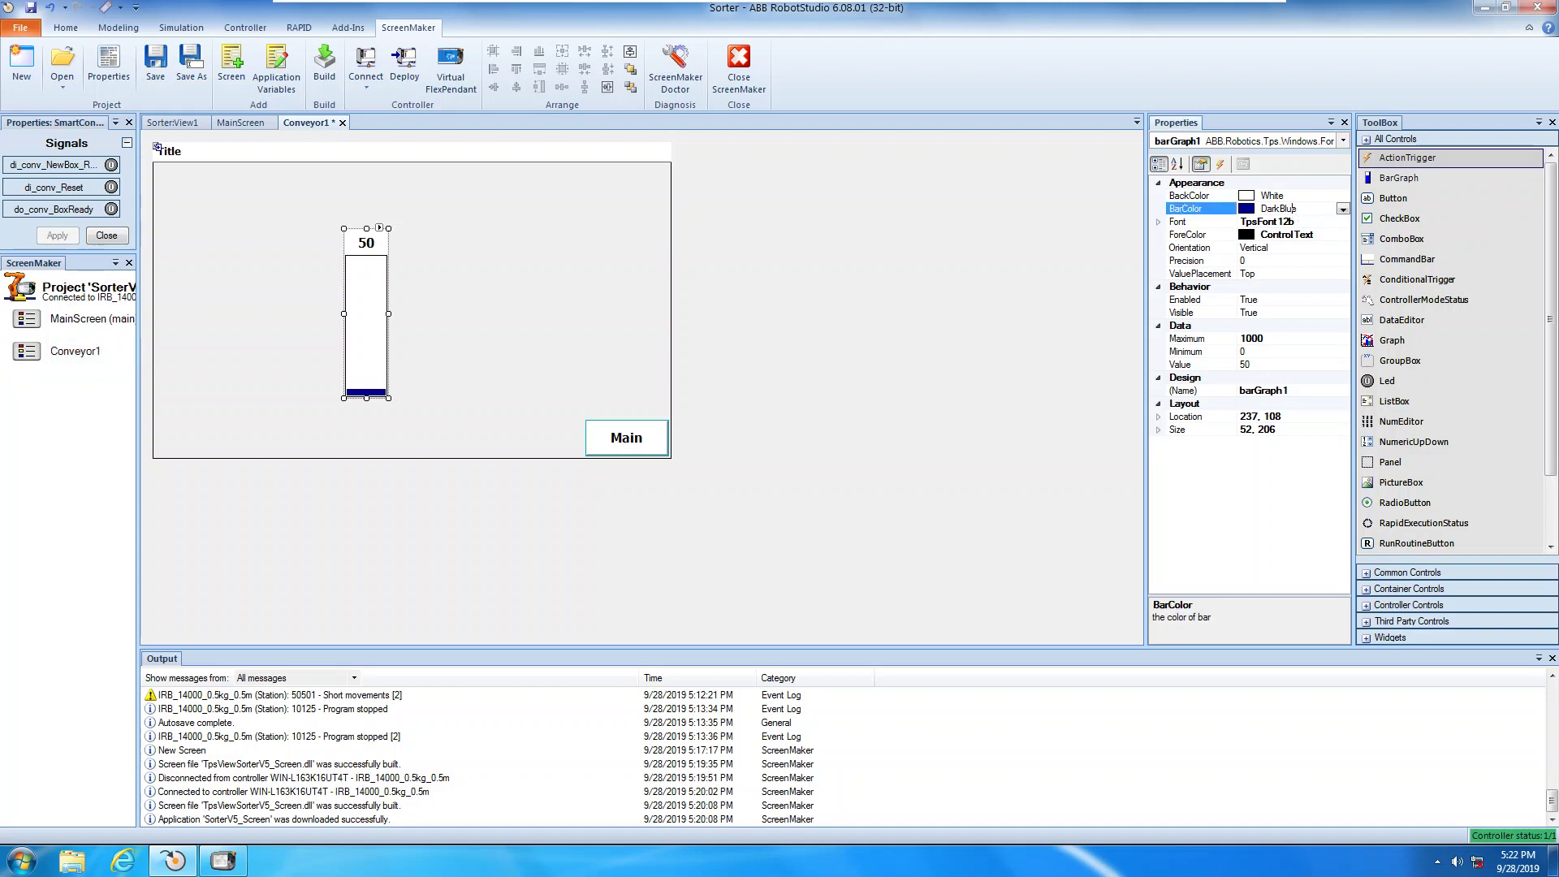
click(1343, 211)
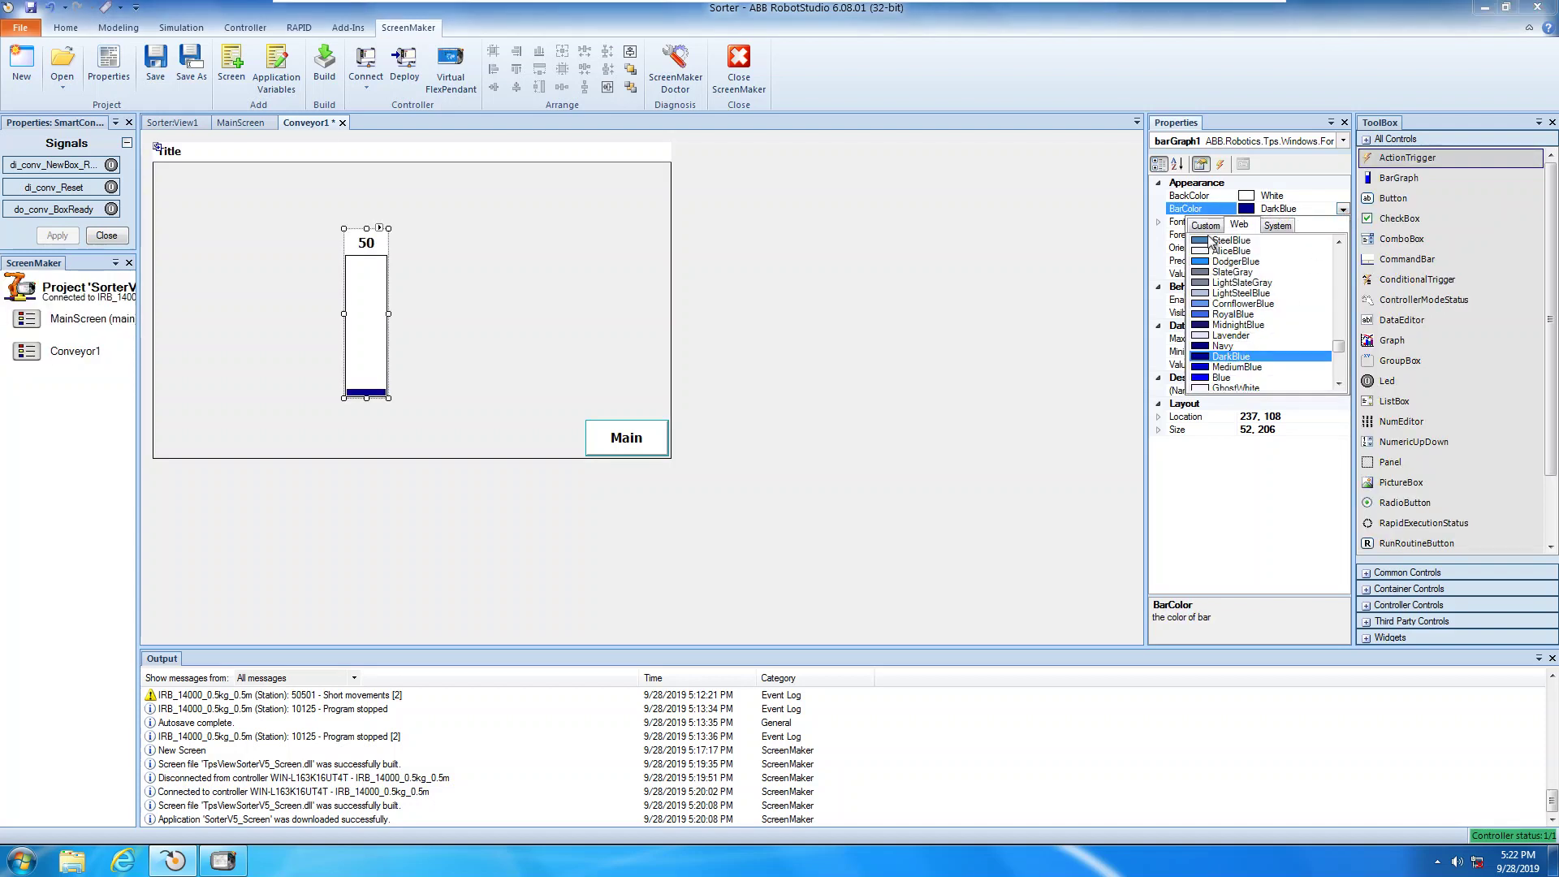
click(1237, 261)
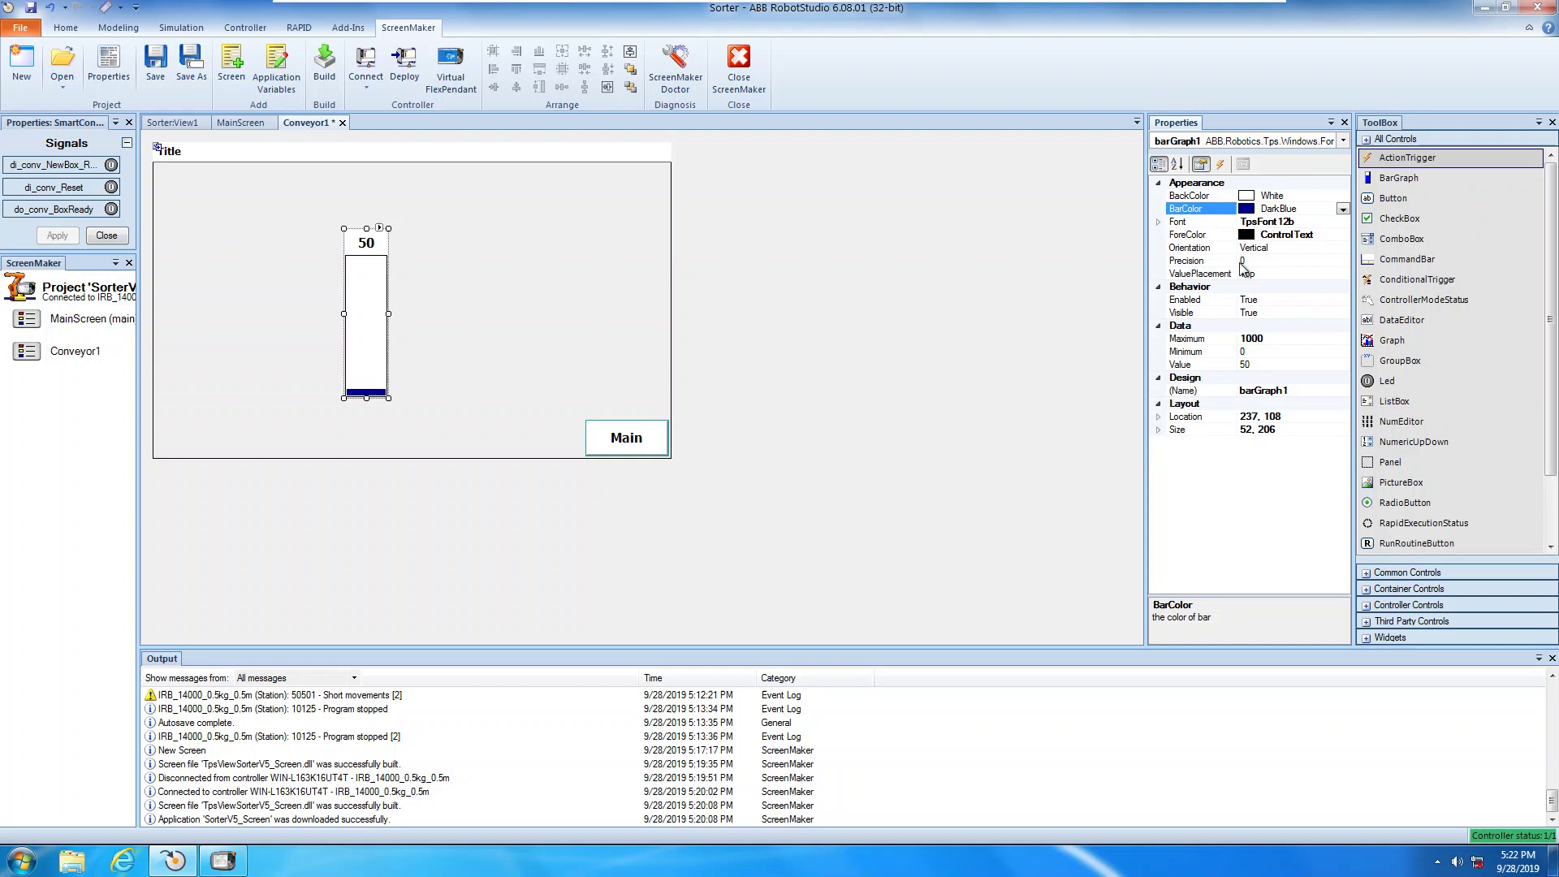
Step: Check the new colour, then reselect the bar graph and open its BarGraph Tasks panel
click(632, 291)
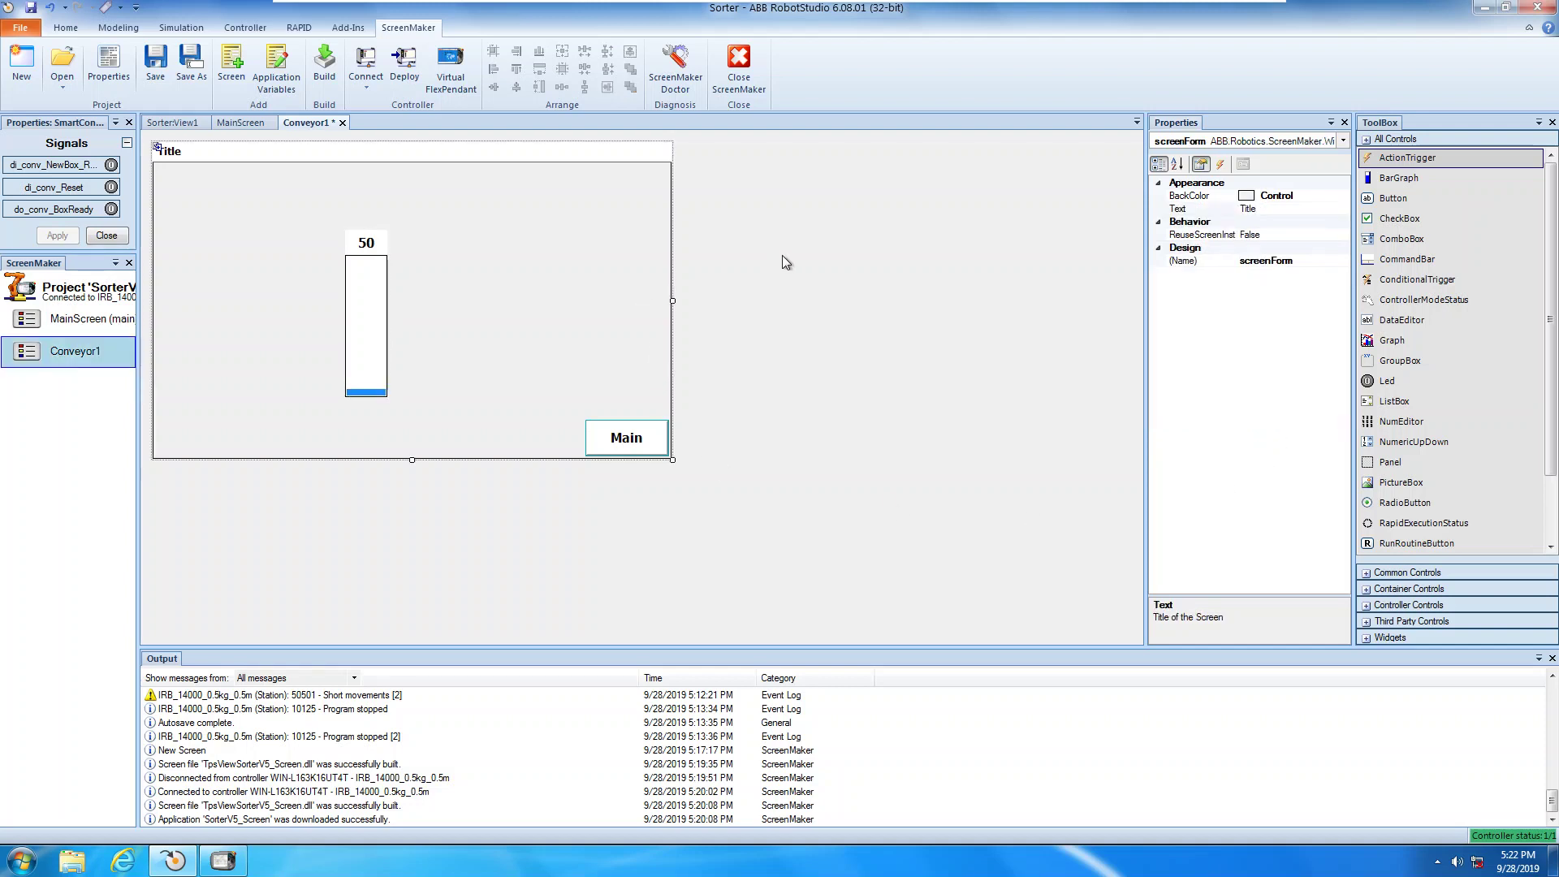
click(358, 279)
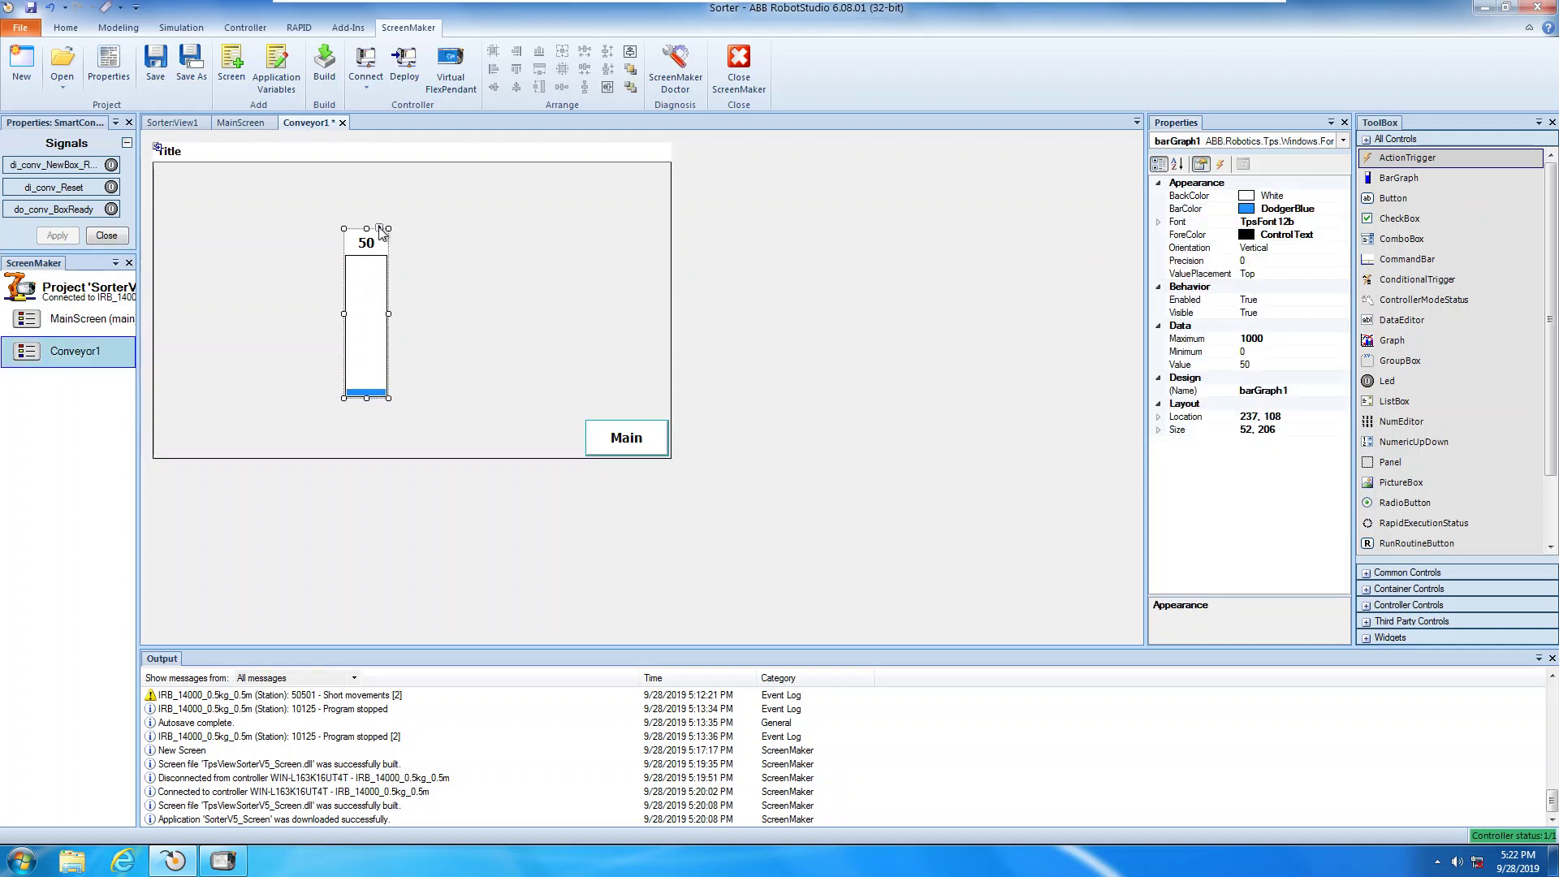
click(380, 229)
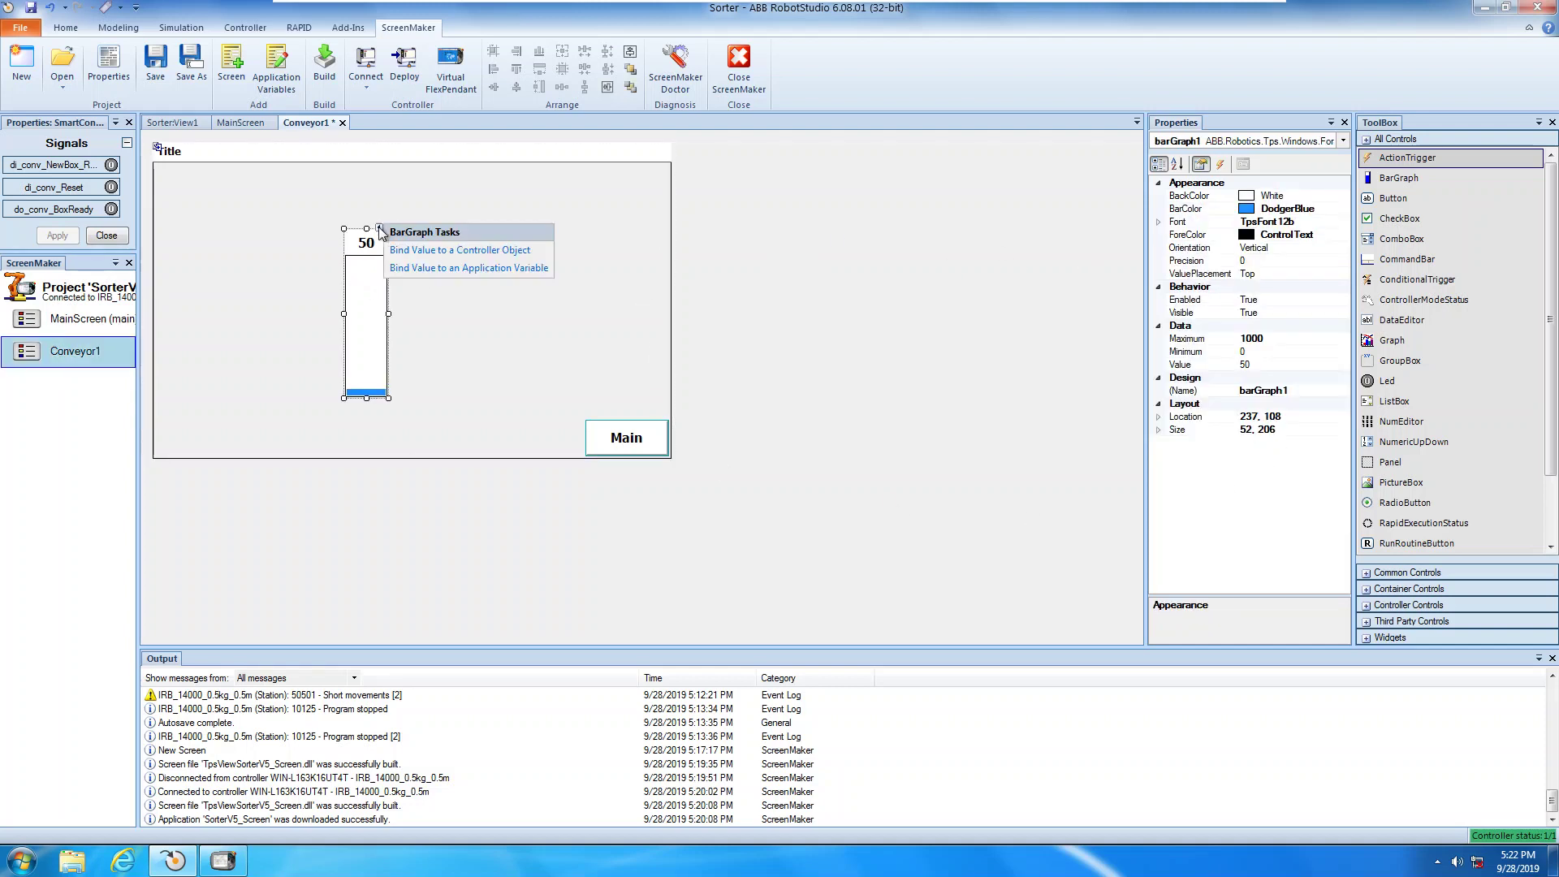
Step: Start binding the bar value to controller data and select the NewBoxControl task
click(448, 255)
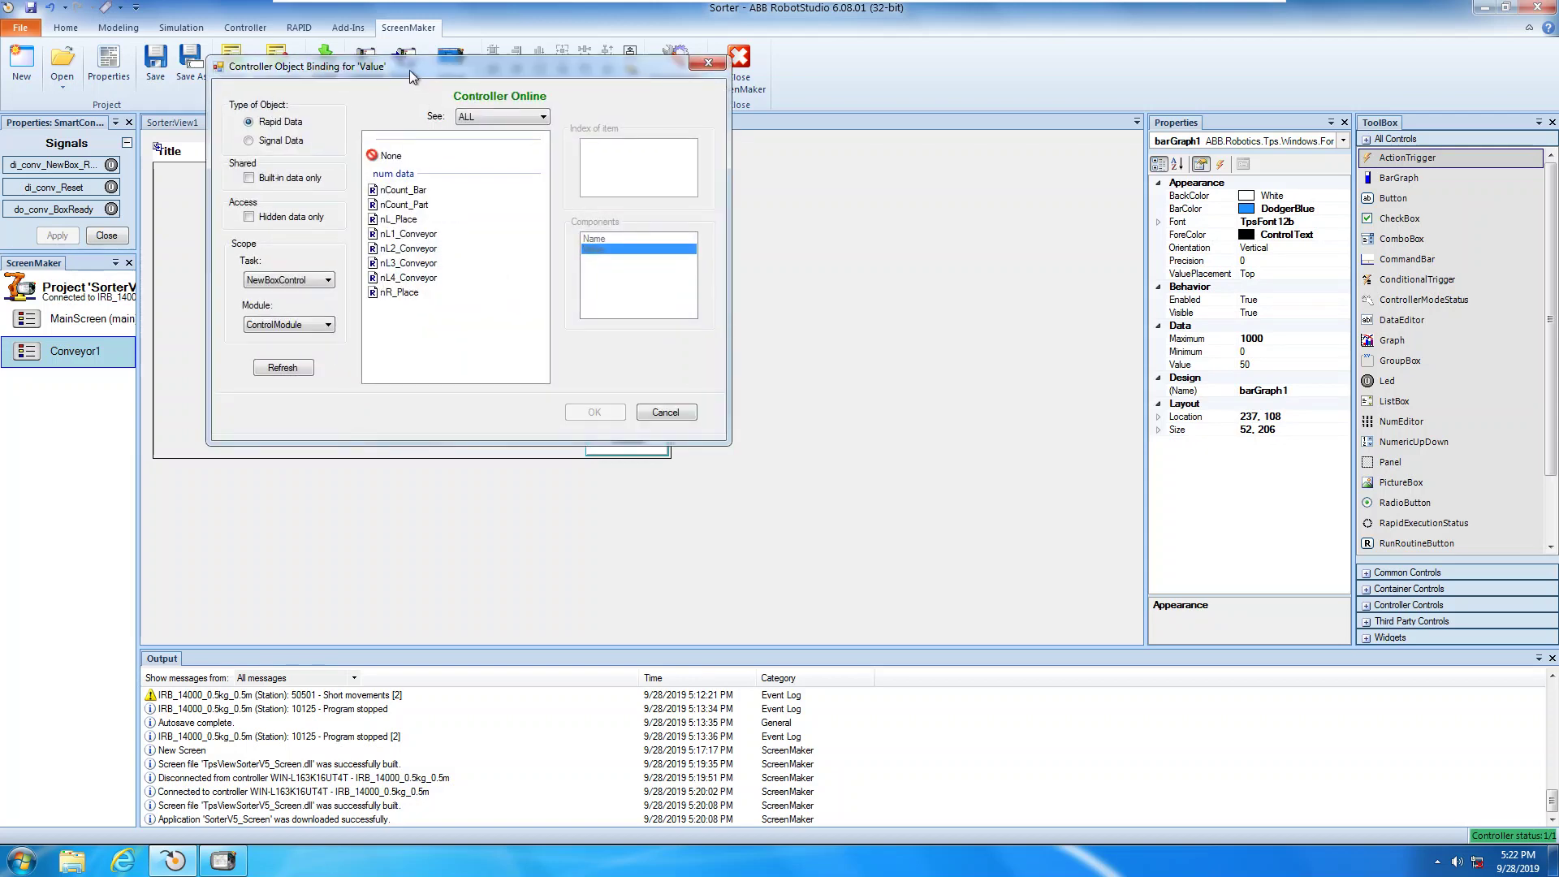
drag(409, 70, 755, 136)
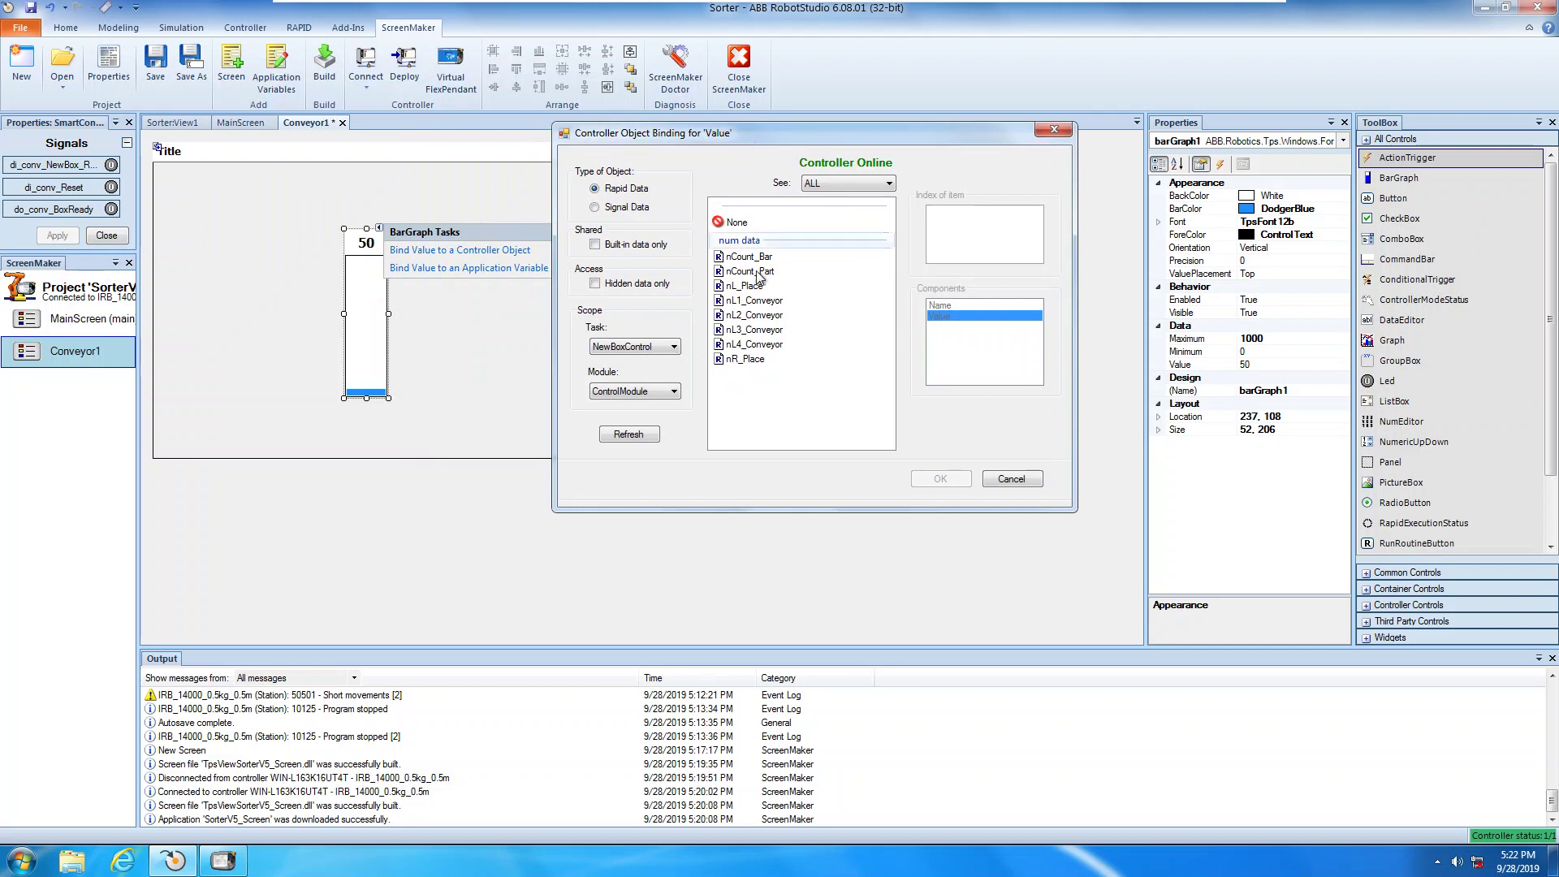
click(669, 355)
click(654, 378)
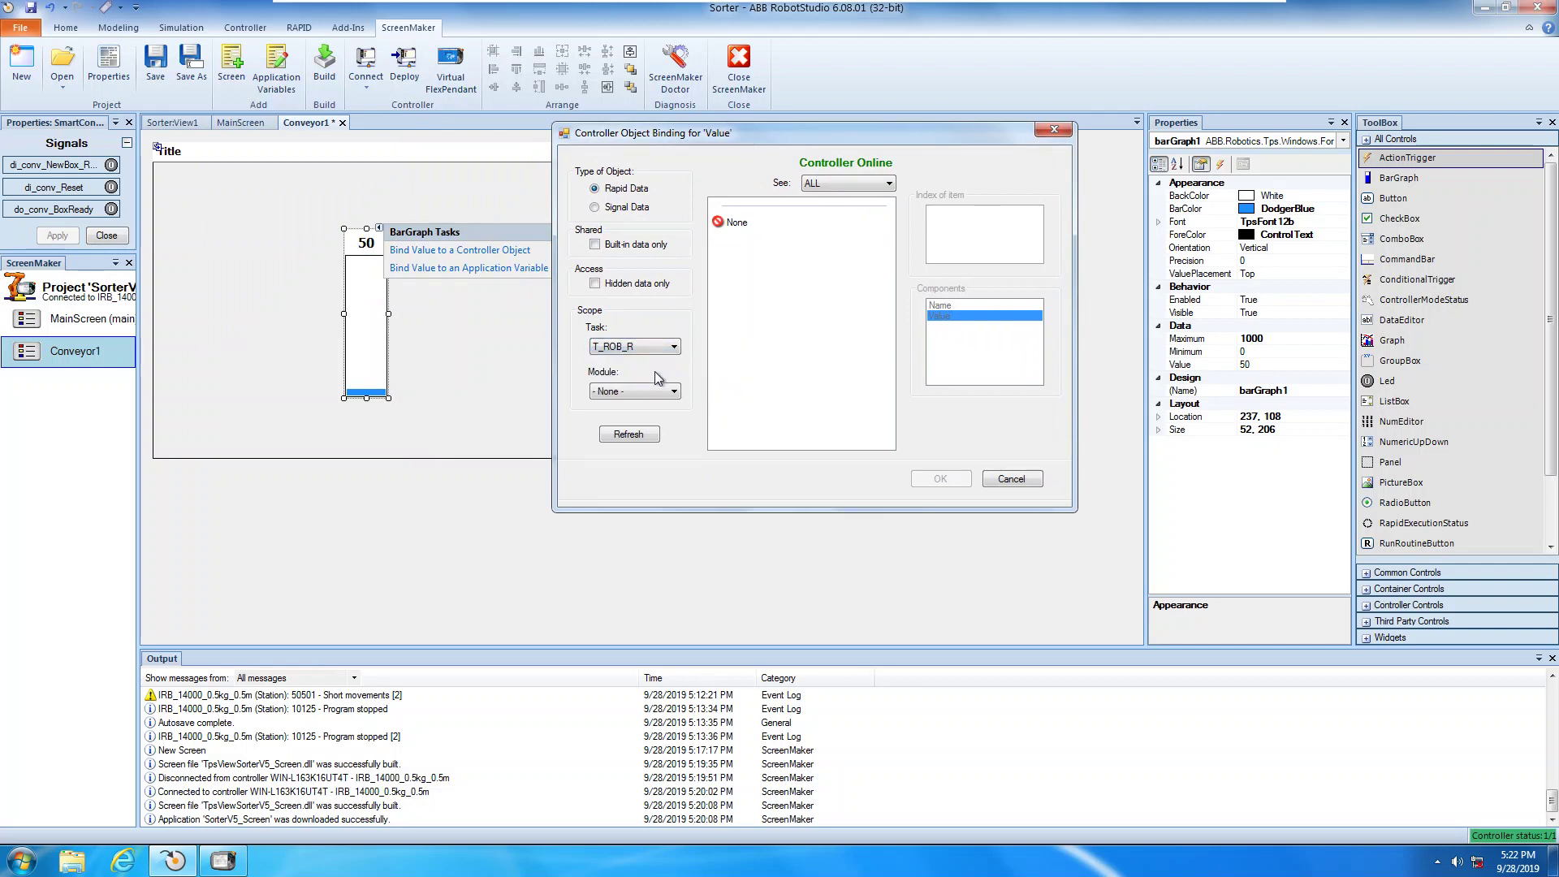
click(669, 349)
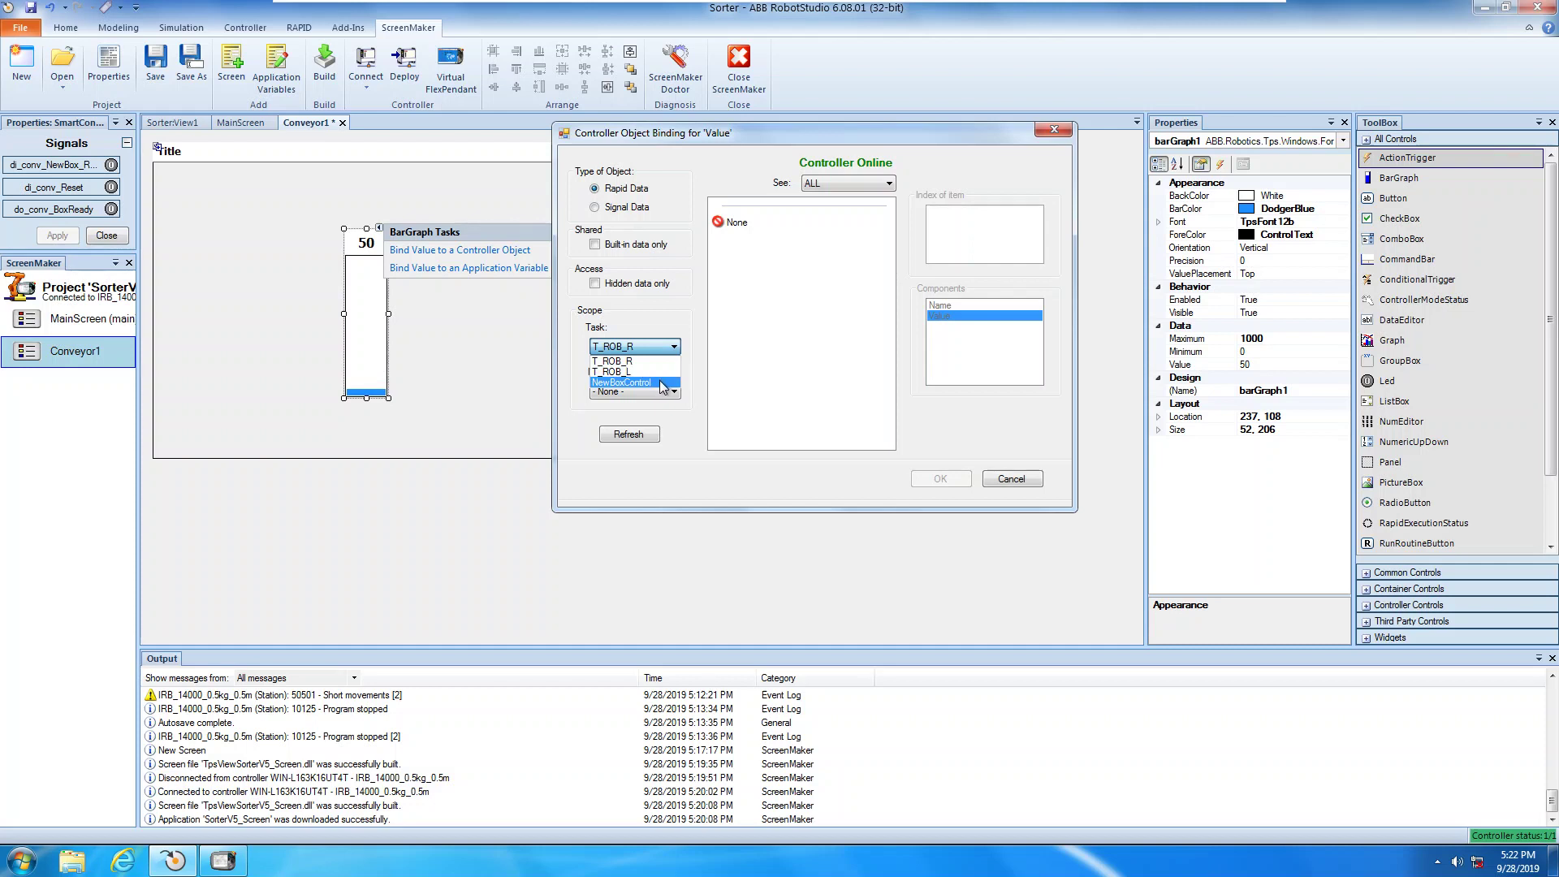
click(662, 384)
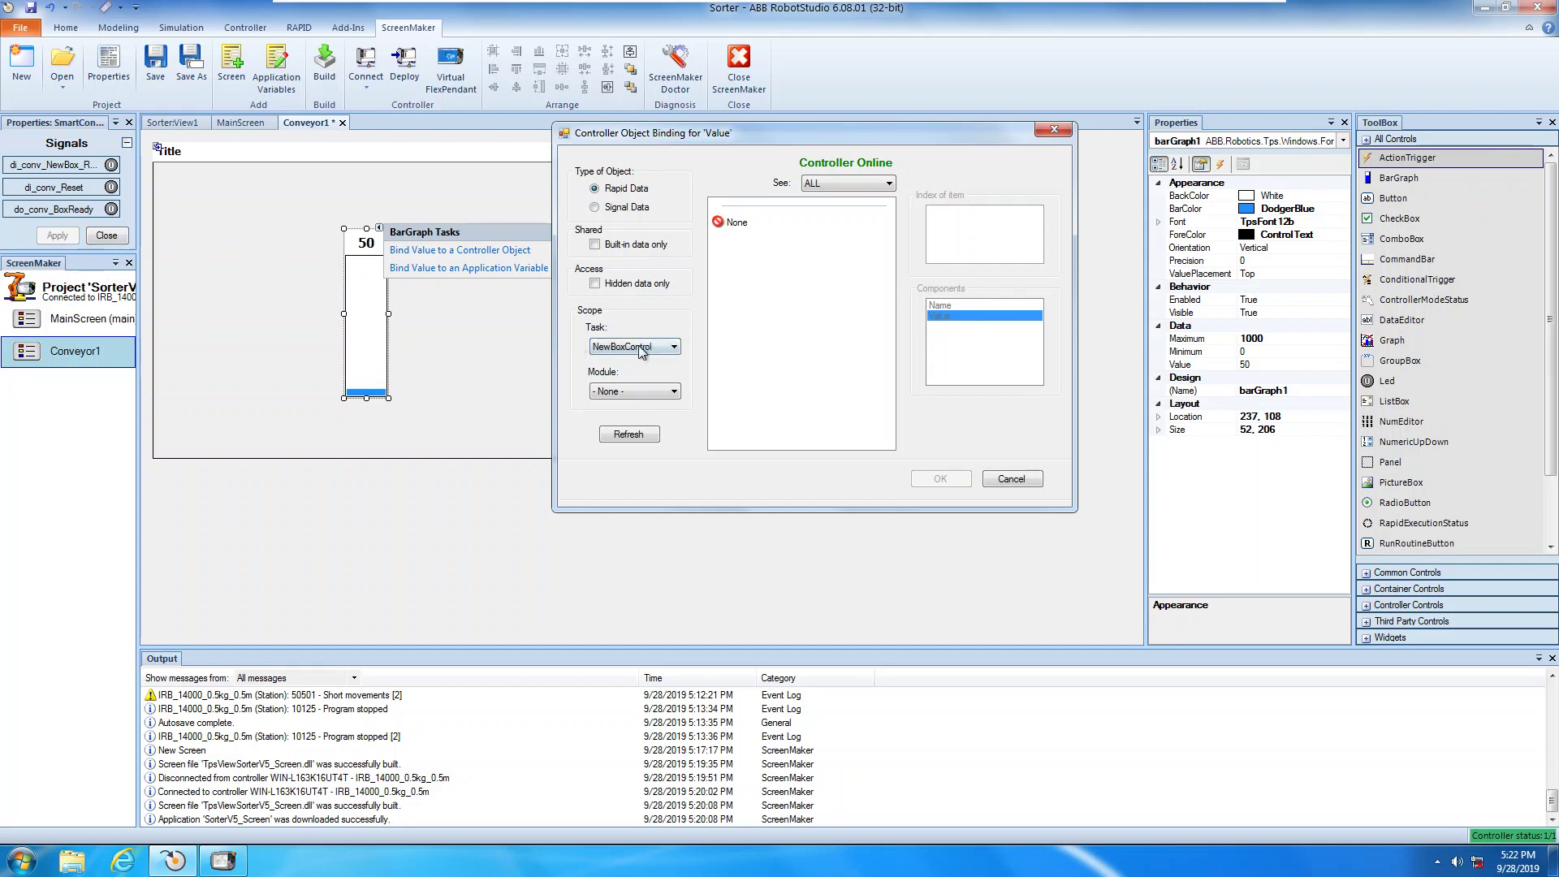
Step: Pick nCount_Bar from ControlModule and confirm the binding
click(673, 393)
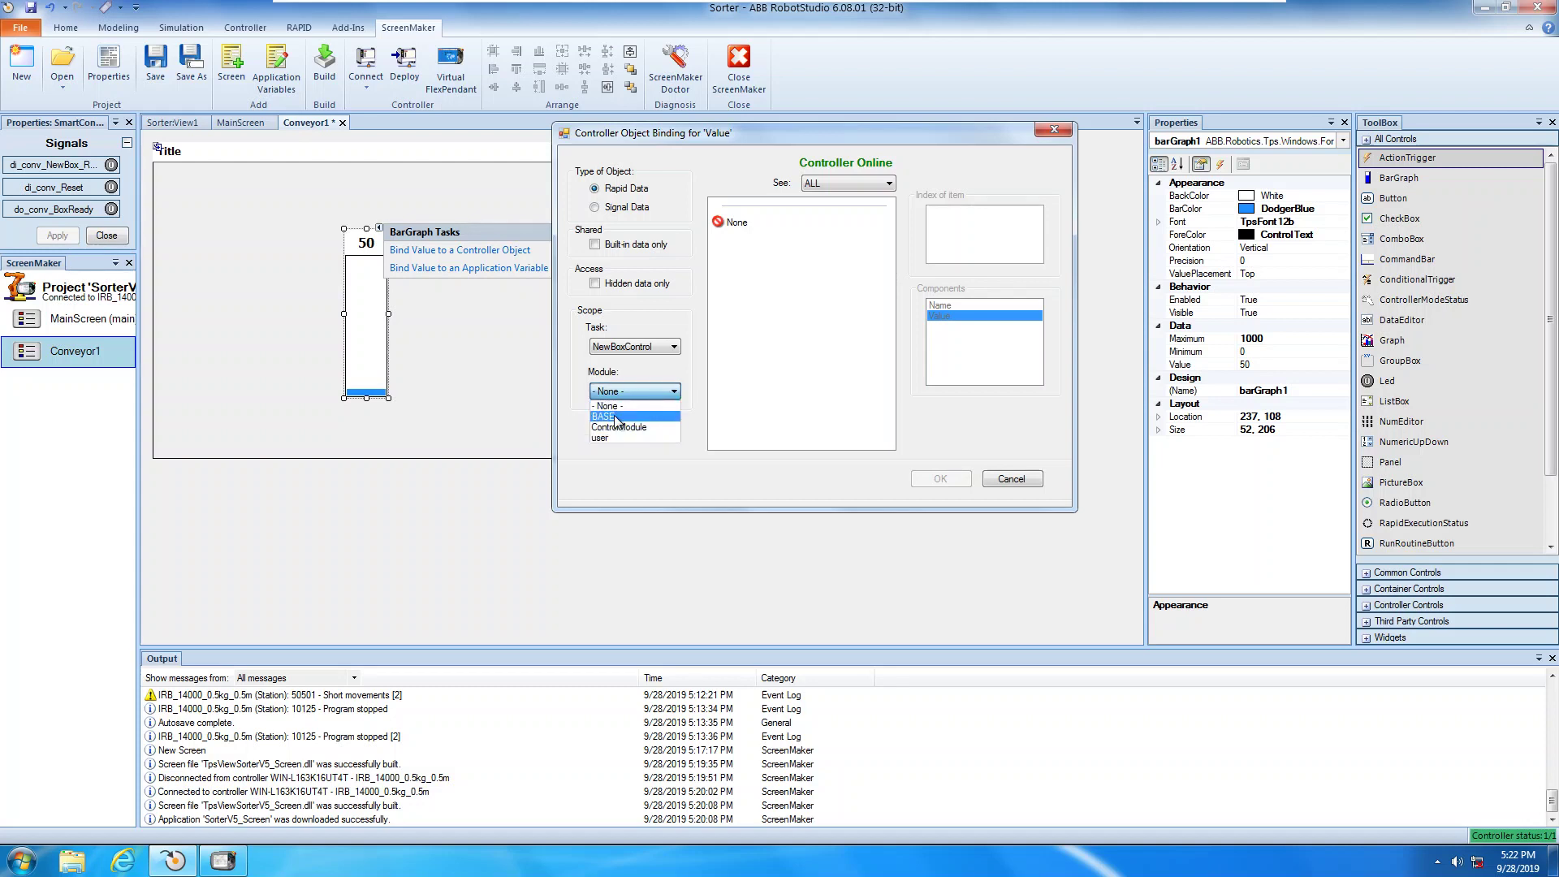
click(656, 429)
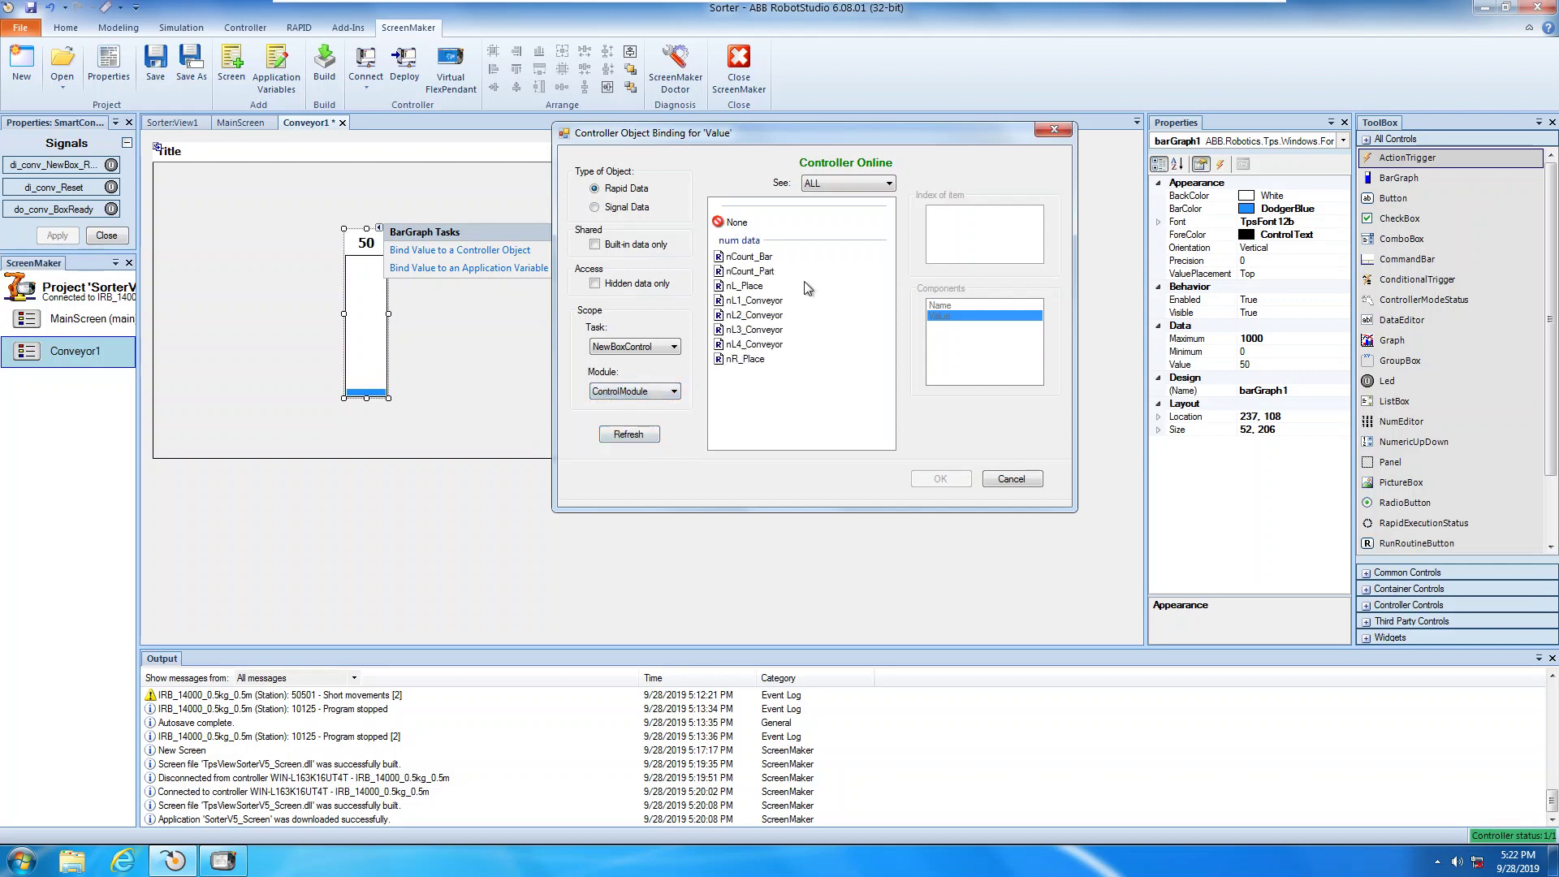
click(758, 261)
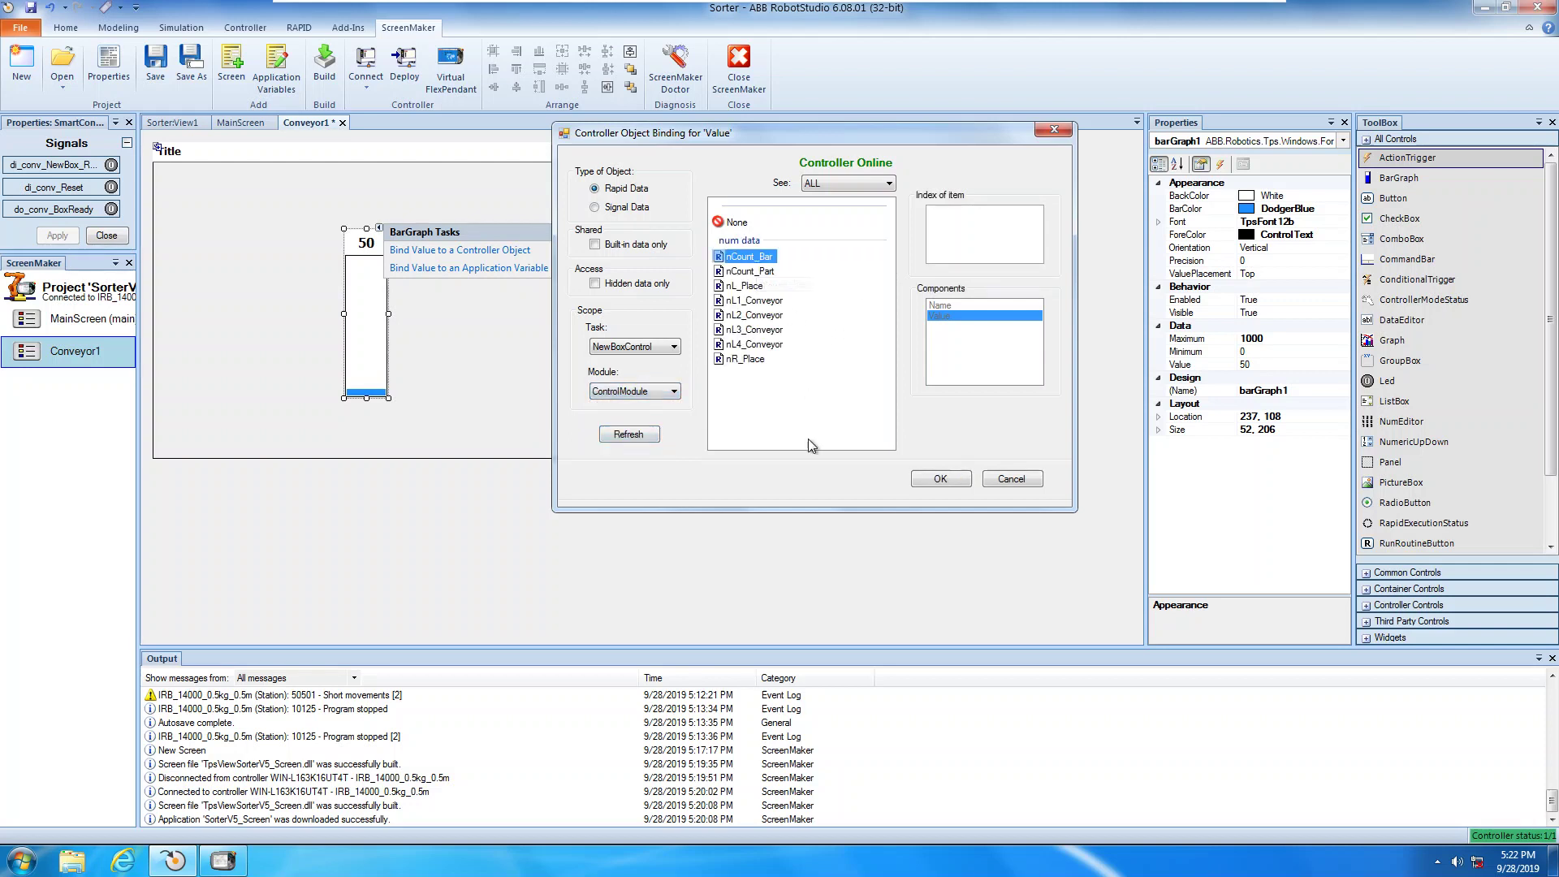
click(946, 482)
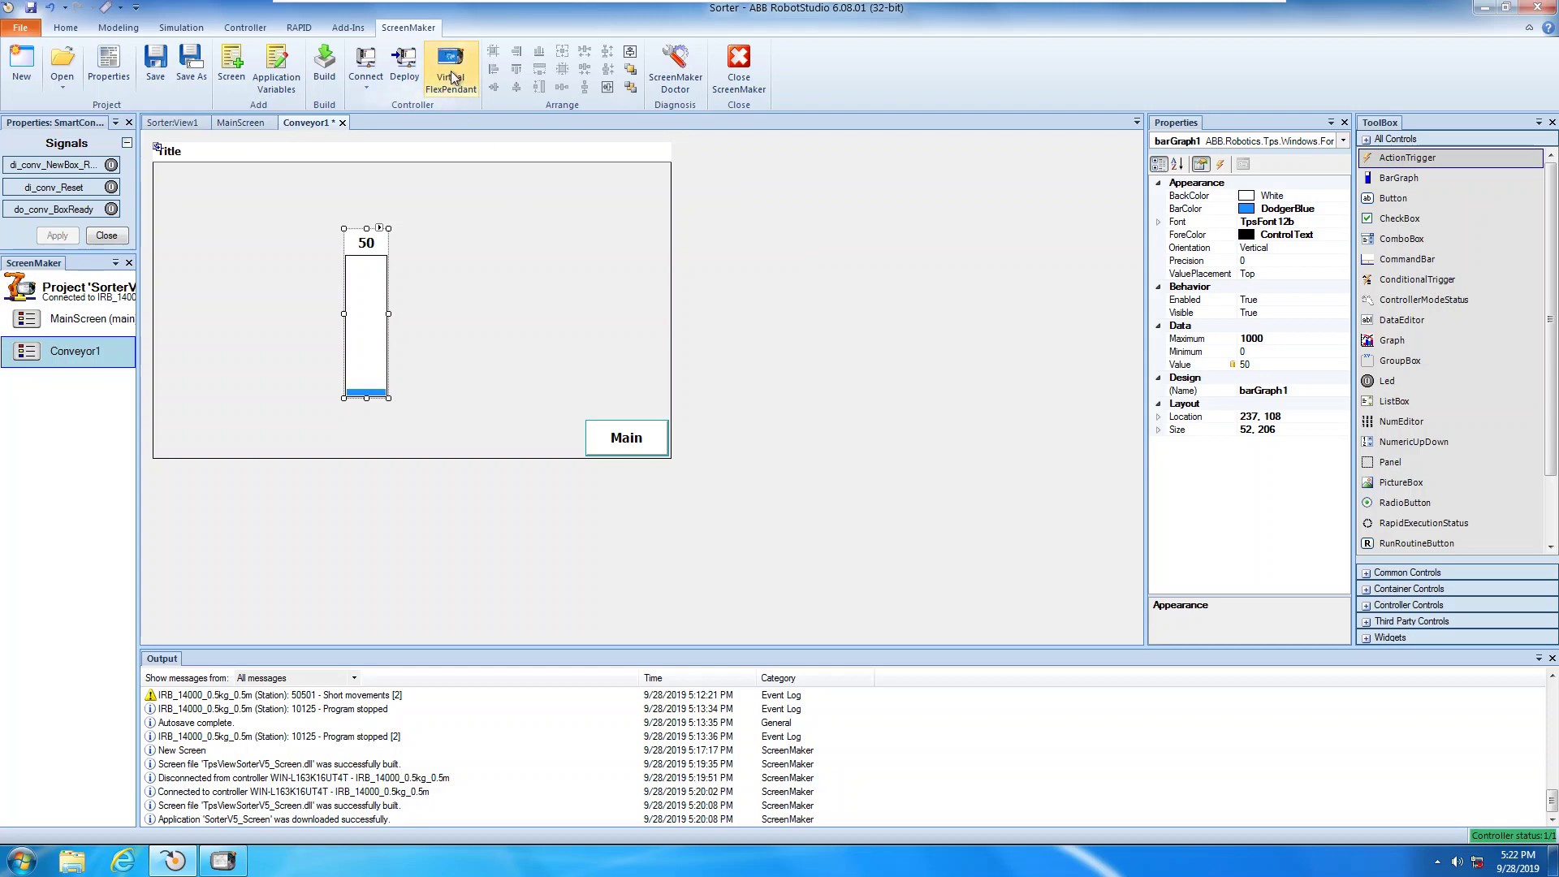
click(180, 28)
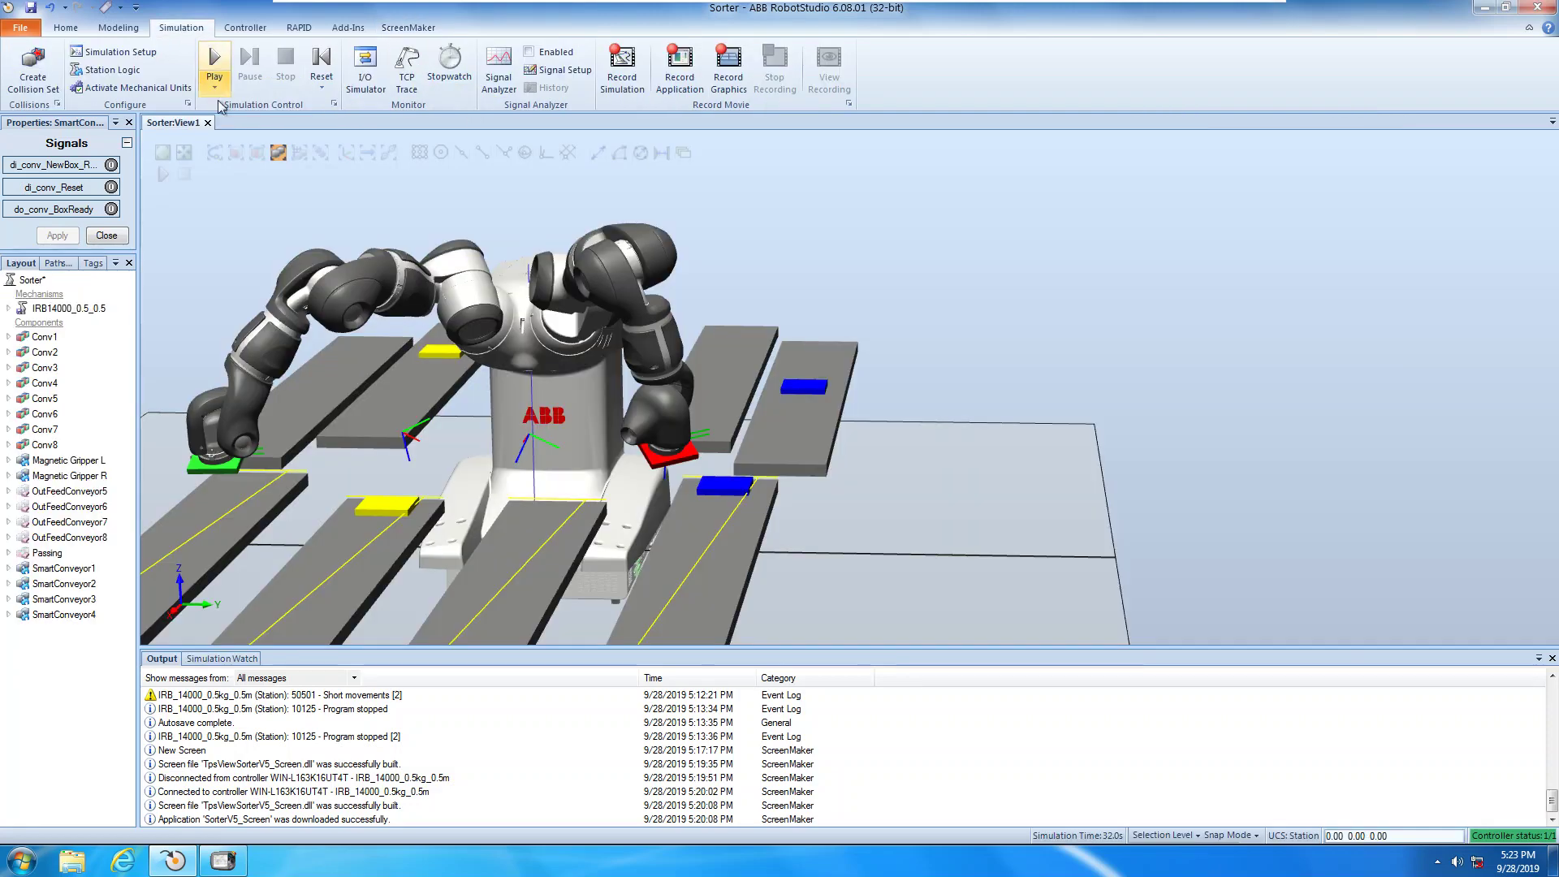
click(215, 59)
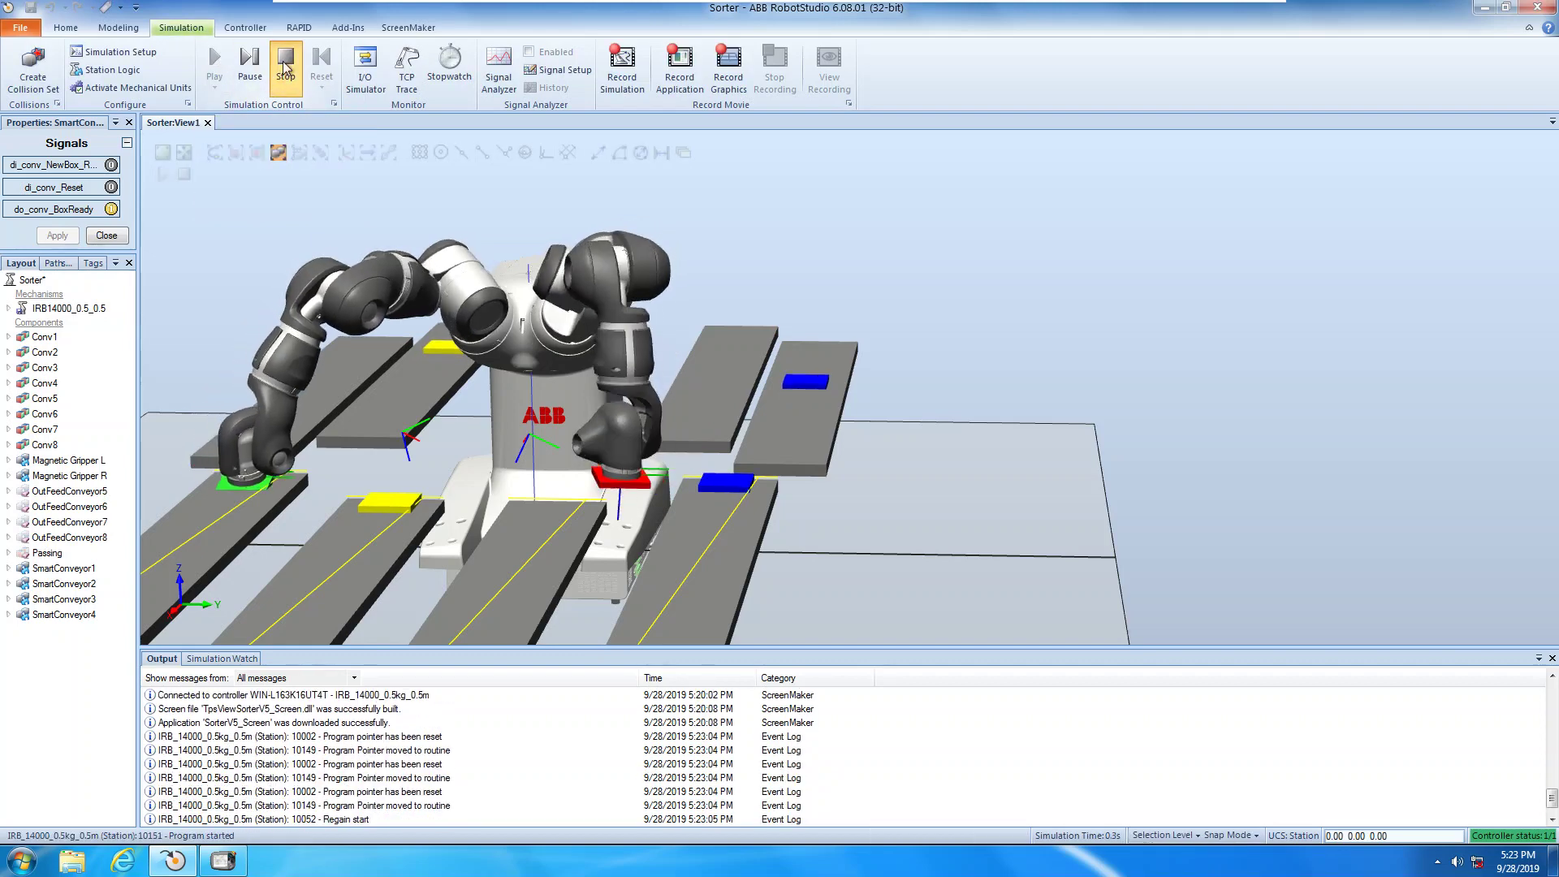
click(277, 54)
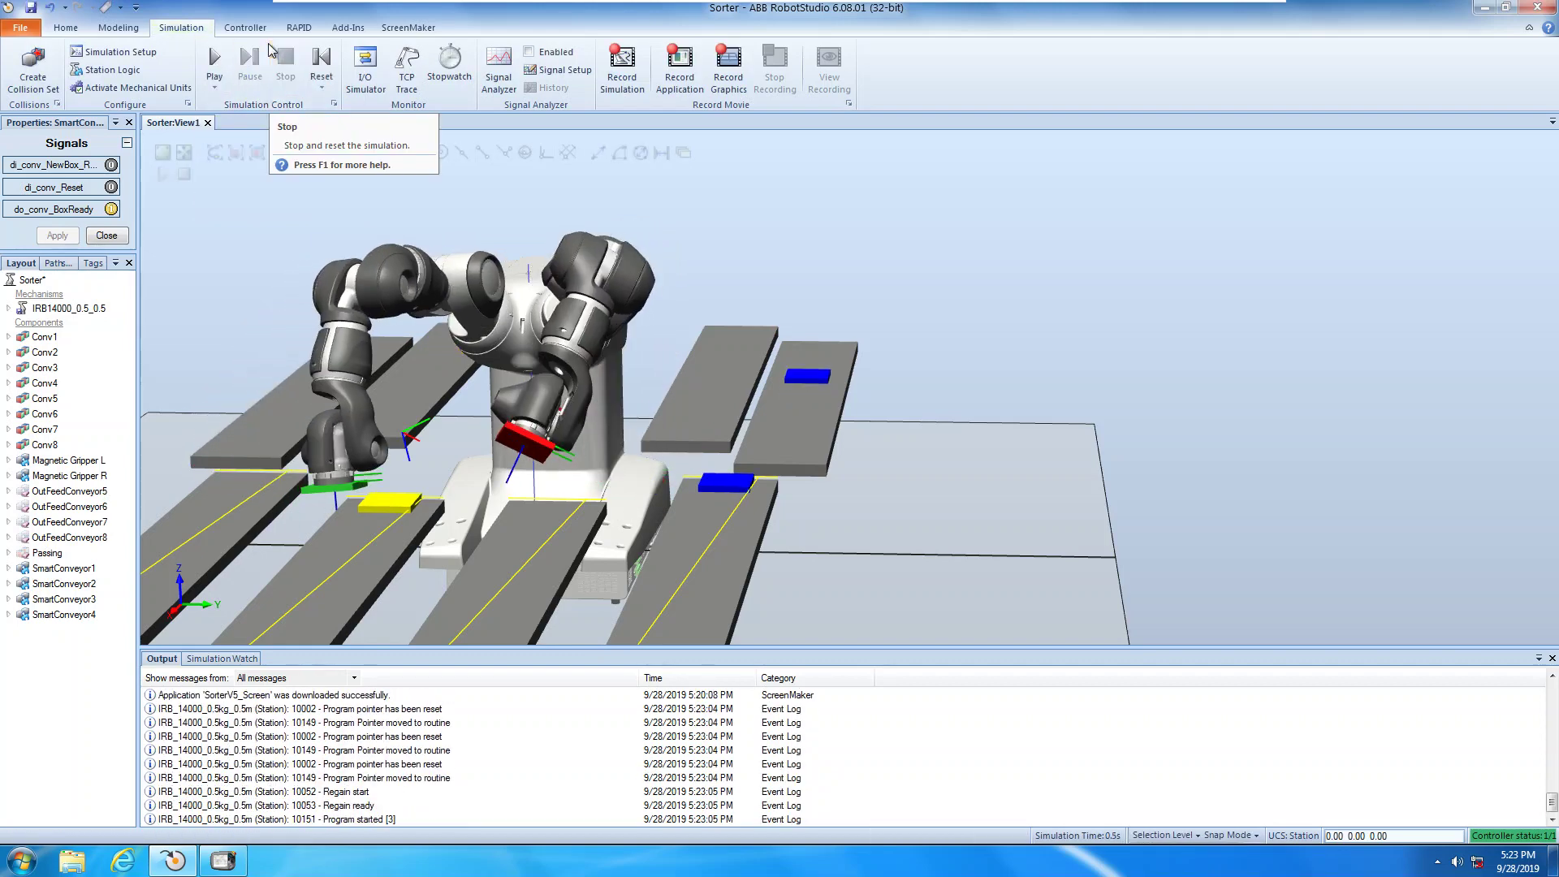
click(322, 64)
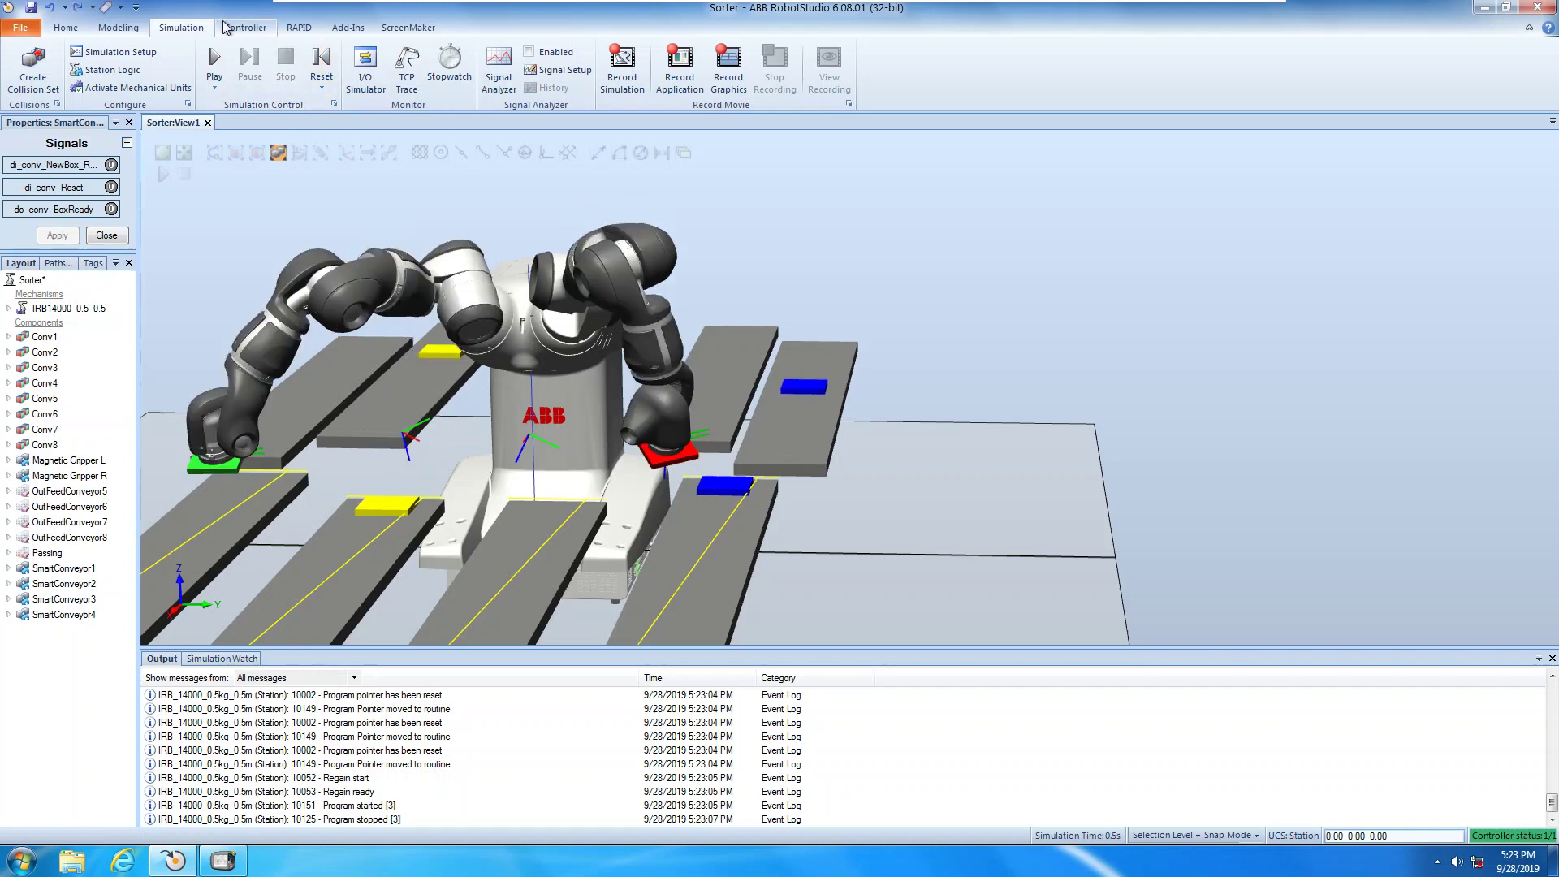
click(302, 28)
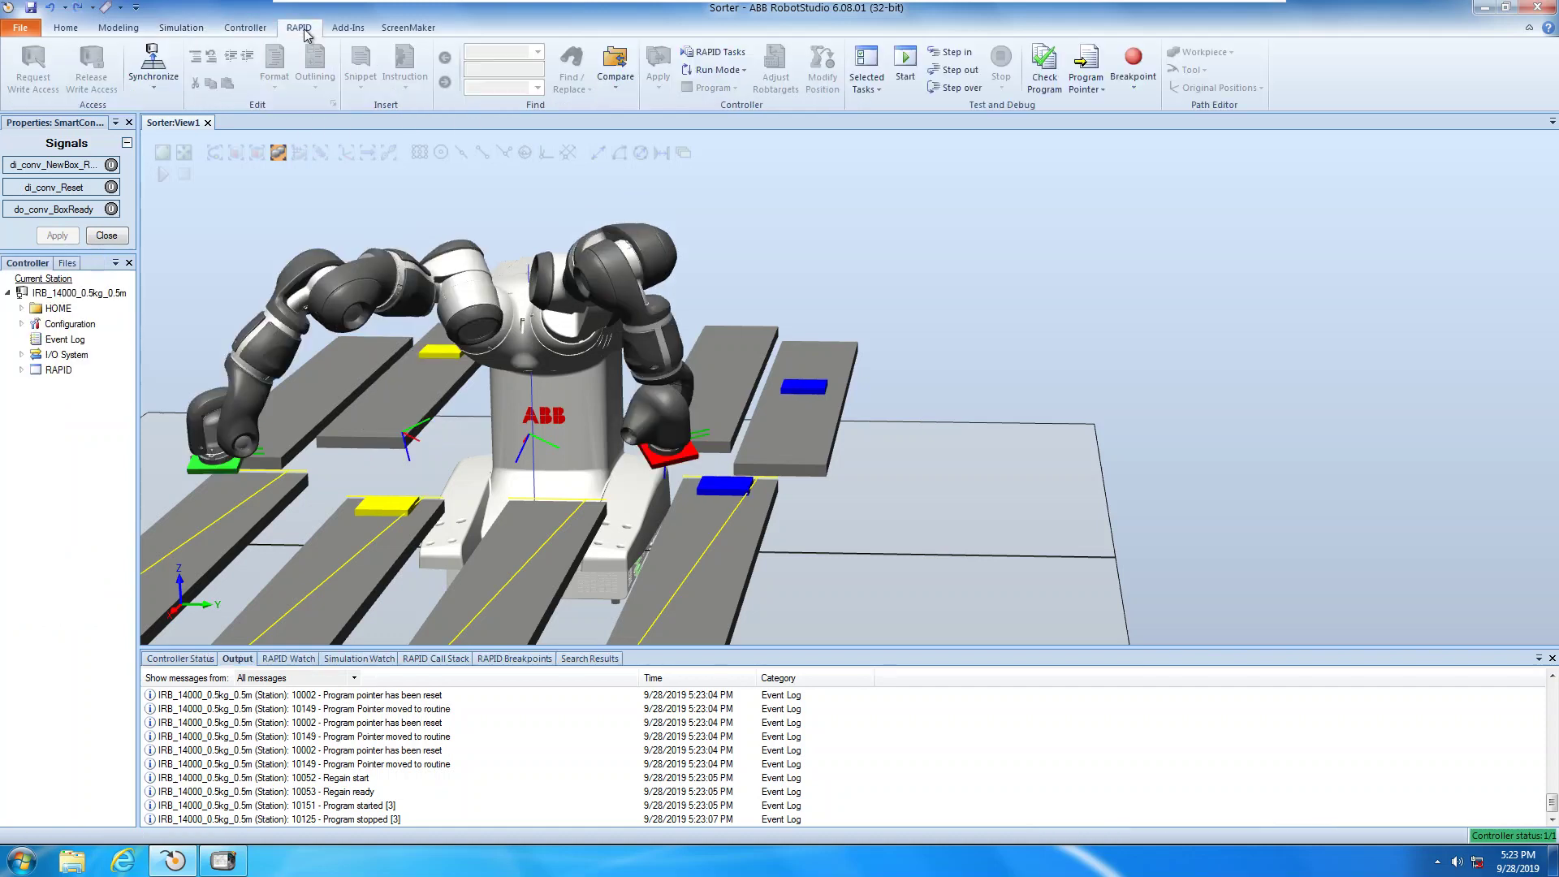
click(245, 29)
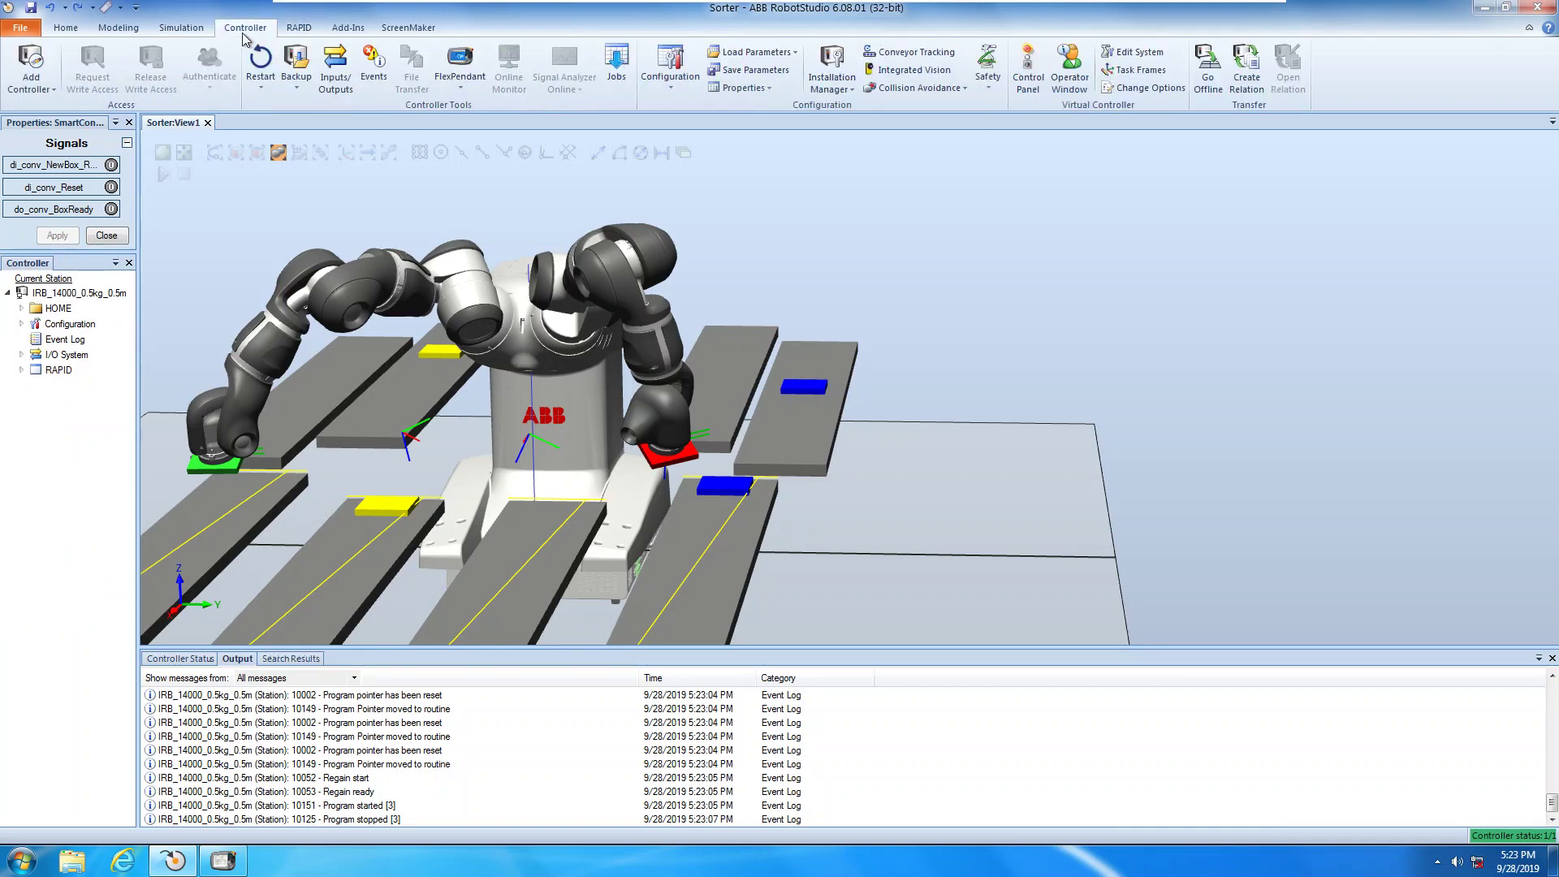
click(306, 29)
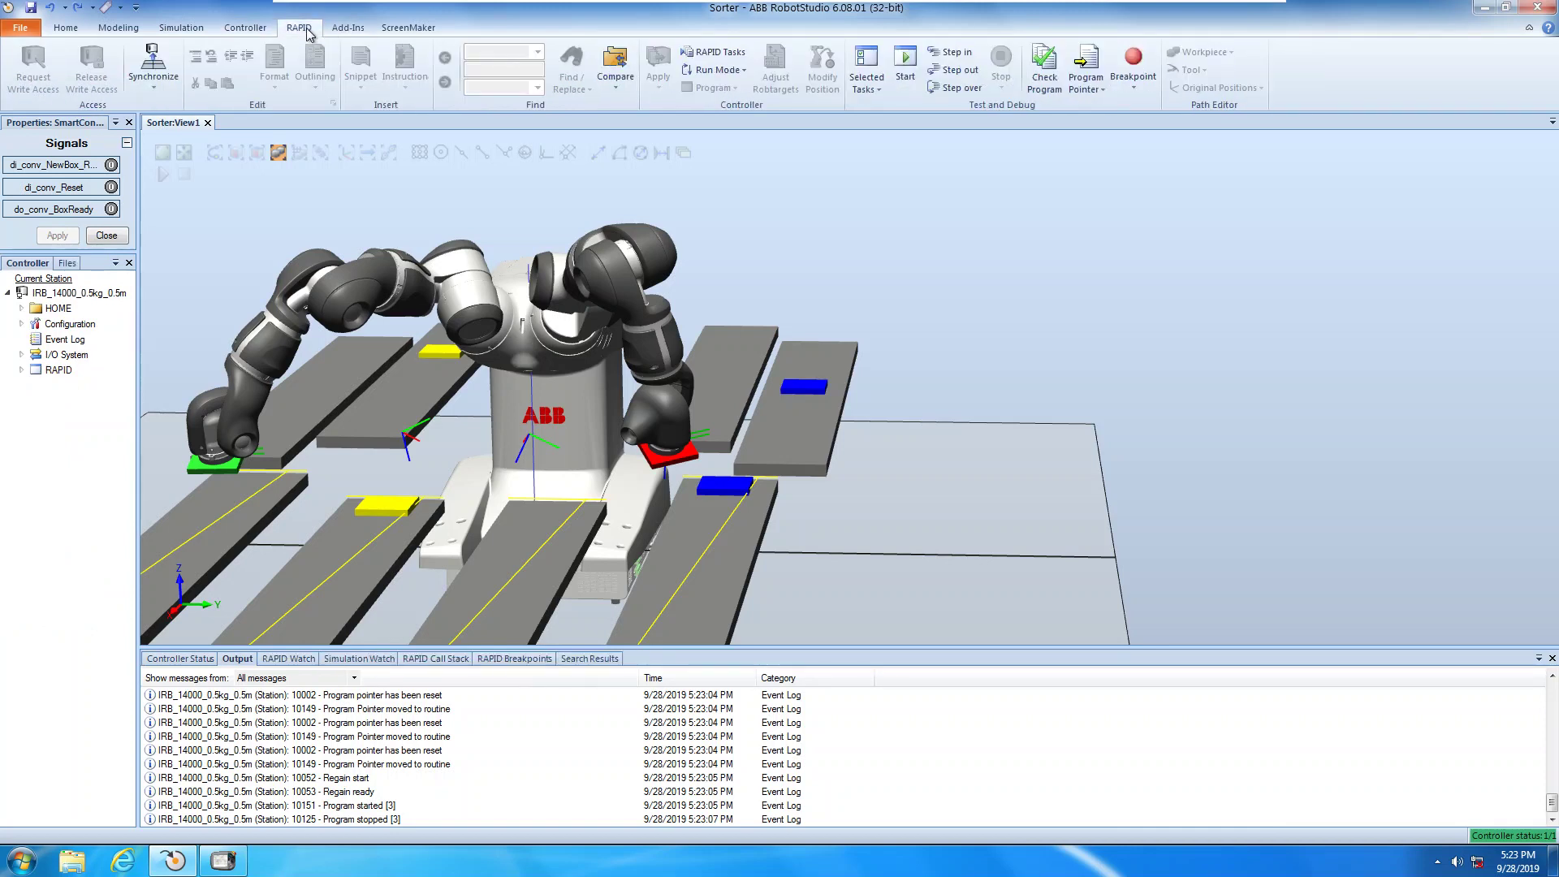
click(408, 27)
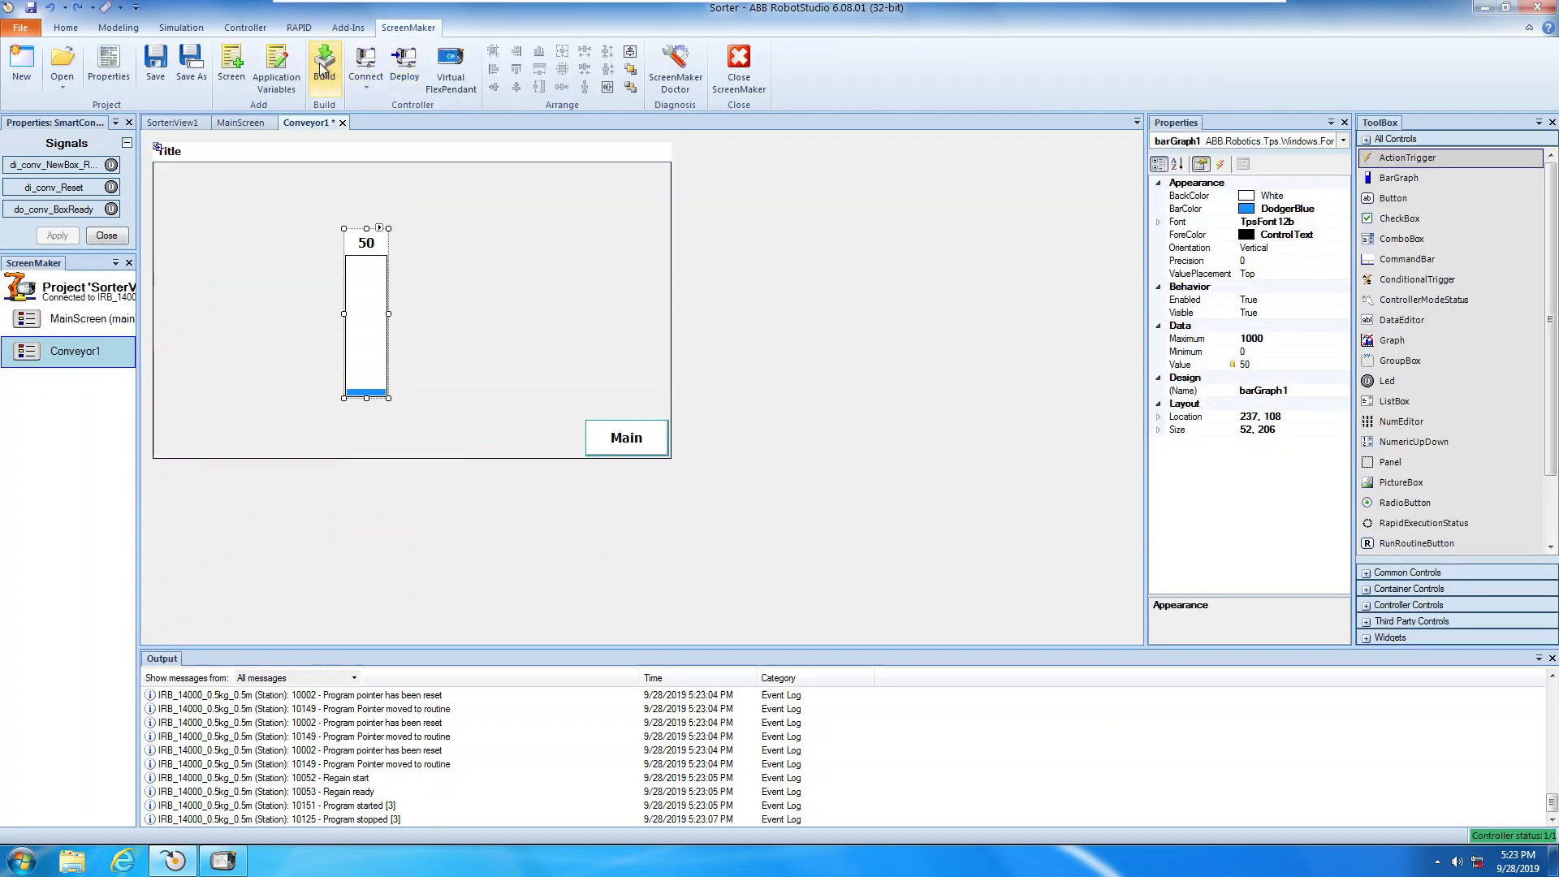
Step: Build and redeploy the screen app, accepting the recompile, then launch the Virtual FlexPendant
click(323, 71)
click(359, 142)
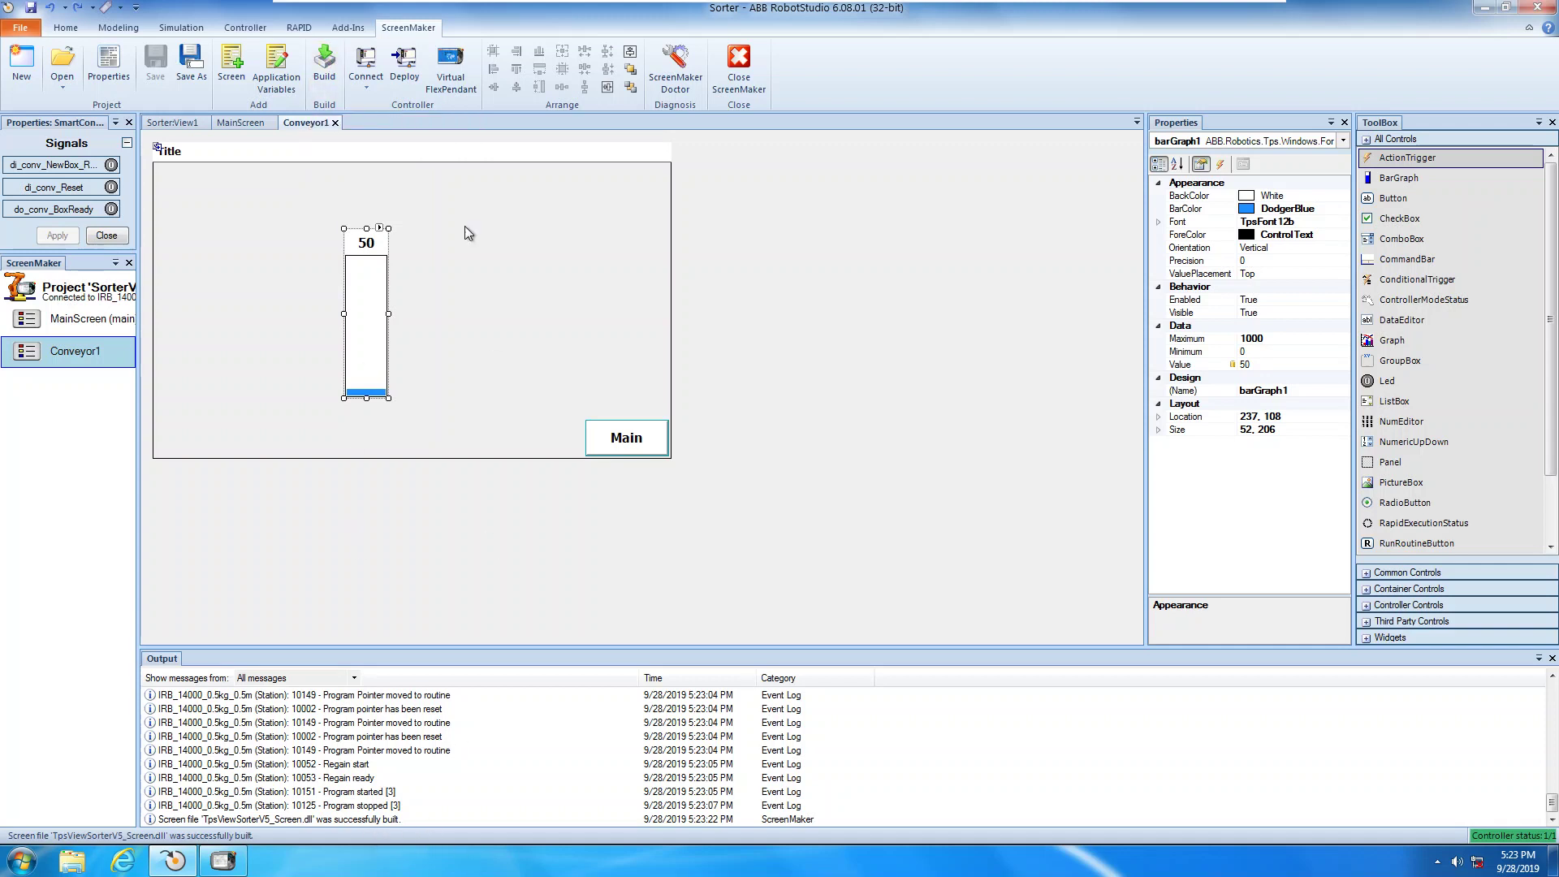
click(404, 67)
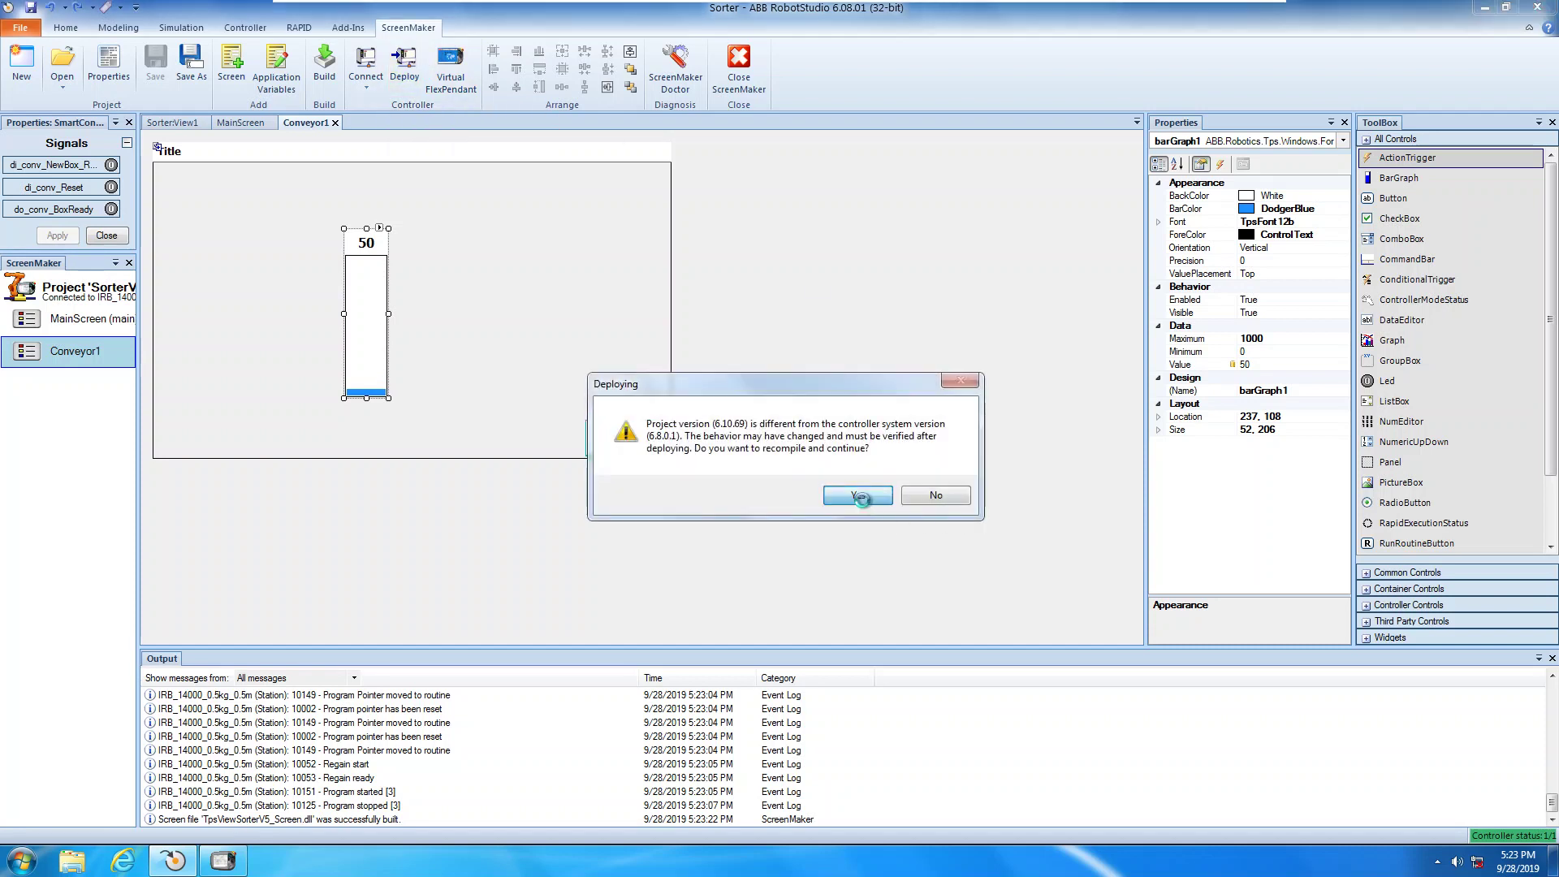
click(860, 499)
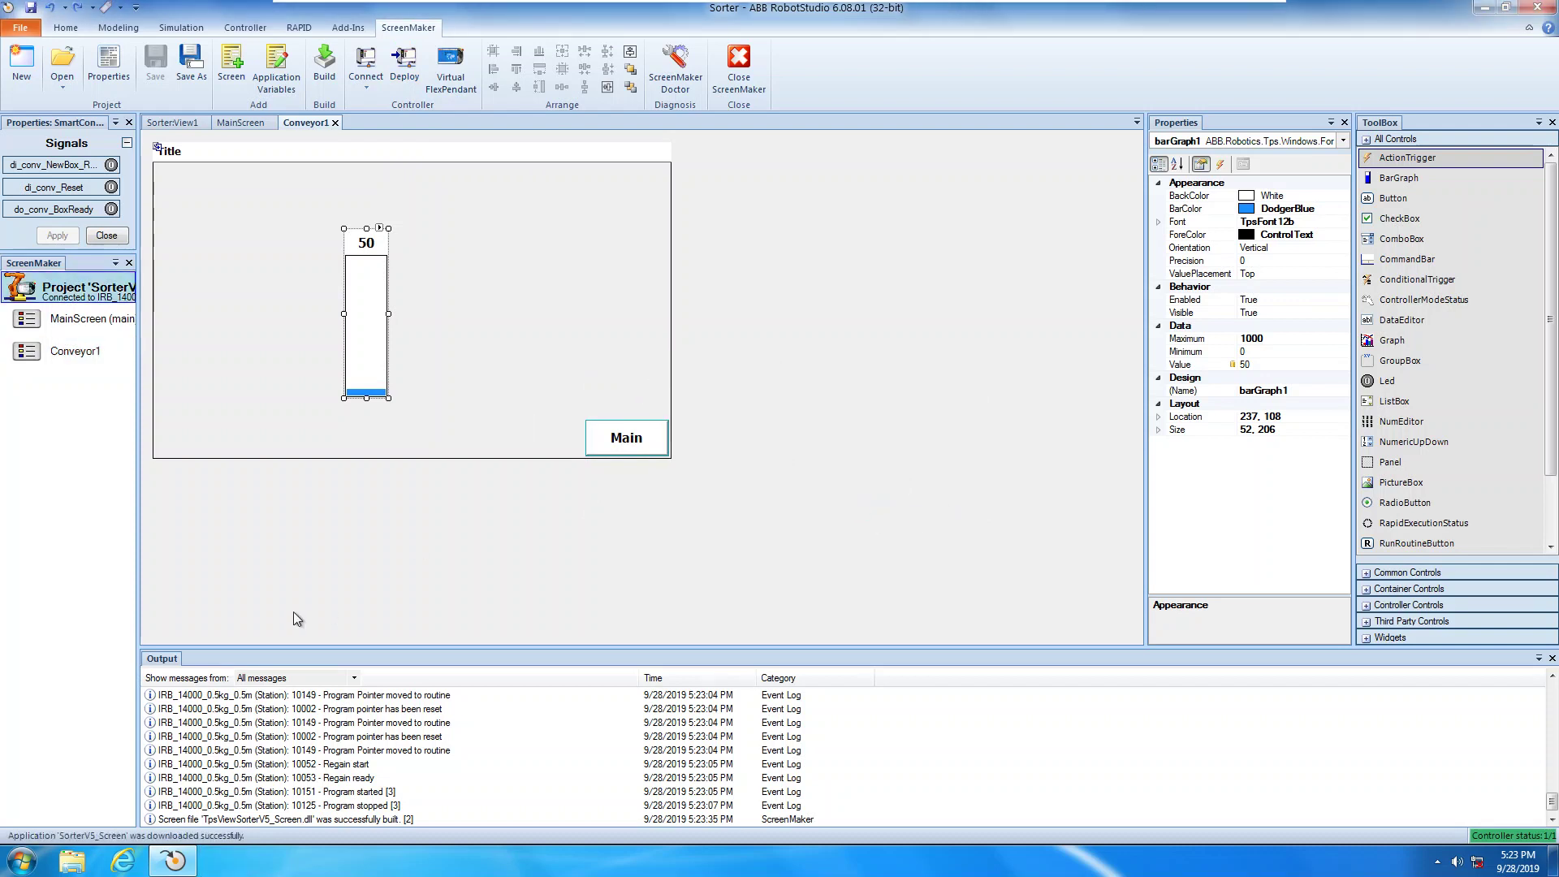
click(443, 73)
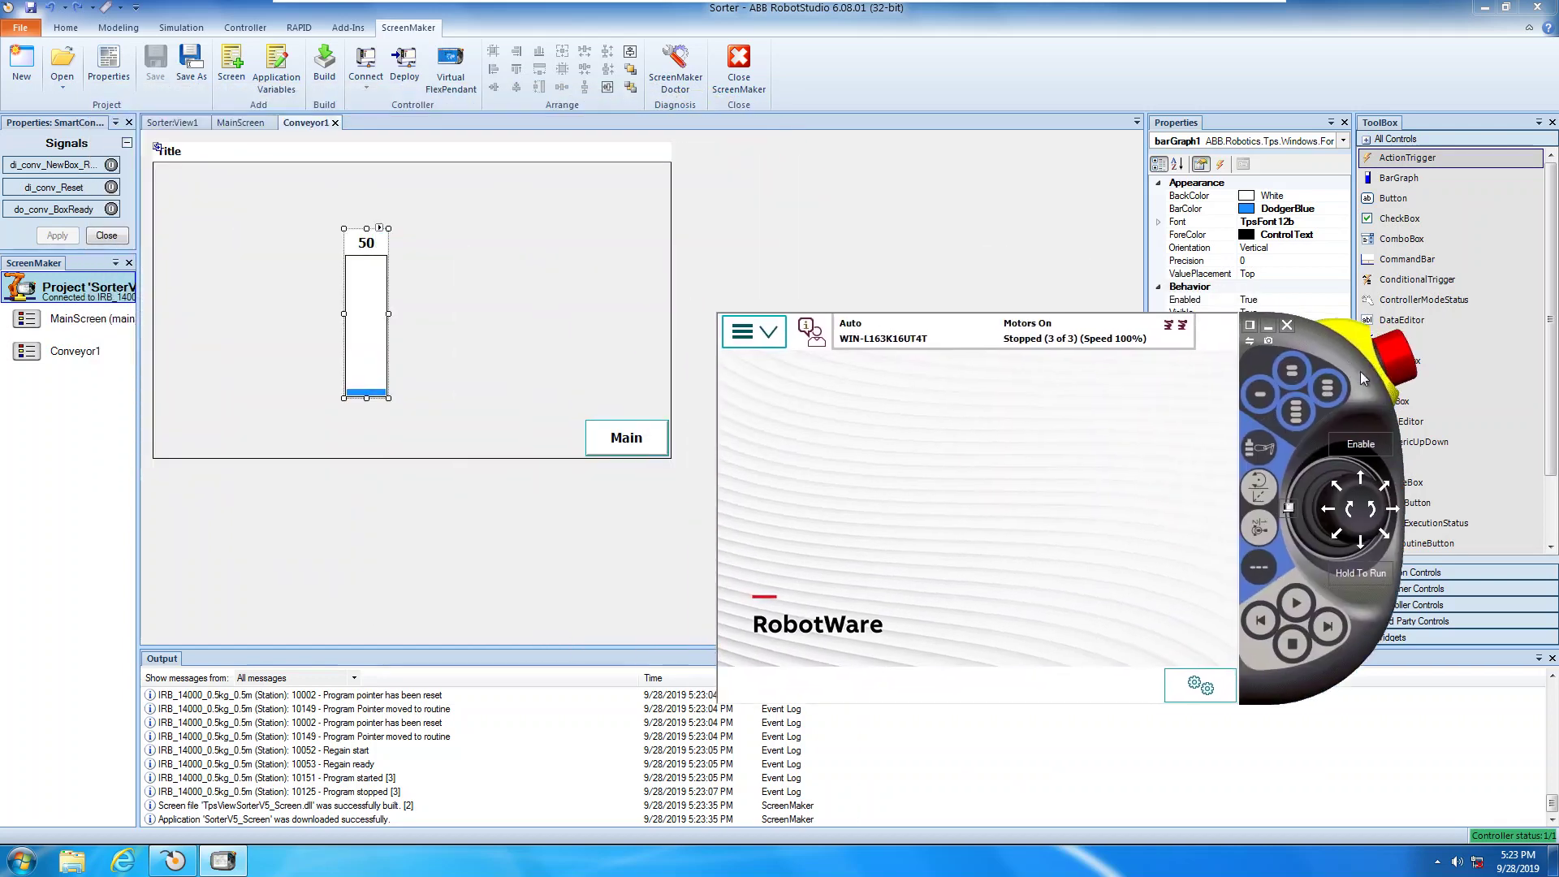
Step: Close the pendant and start the sorter station simulation
click(184, 28)
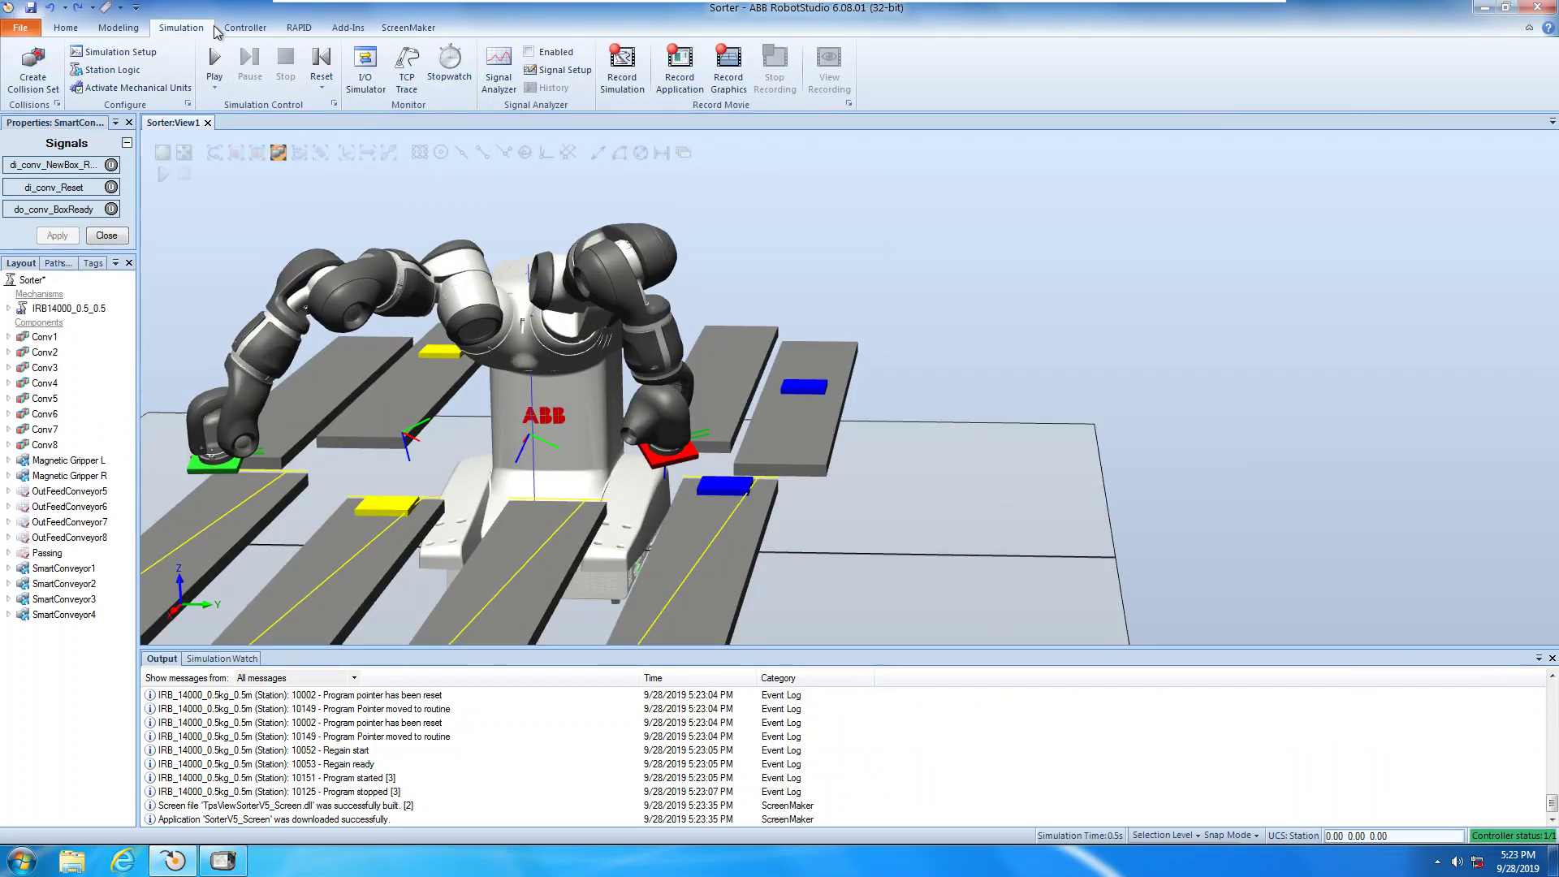
click(245, 27)
click(183, 27)
click(213, 67)
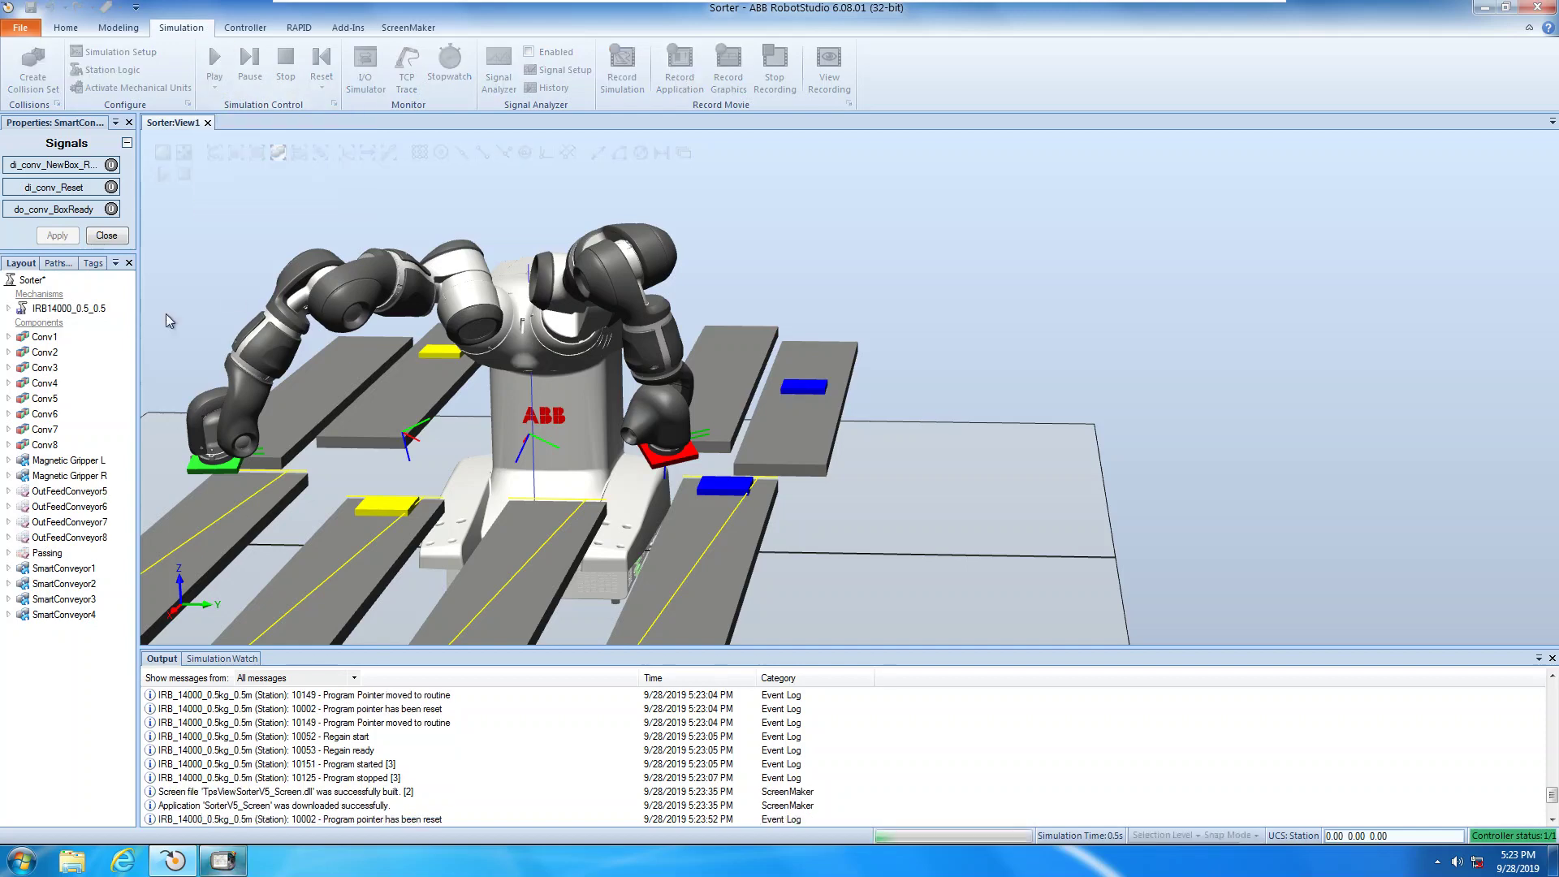
Step: Bring back the Virtual FlexPendant, move it left, and open its main menu
click(223, 861)
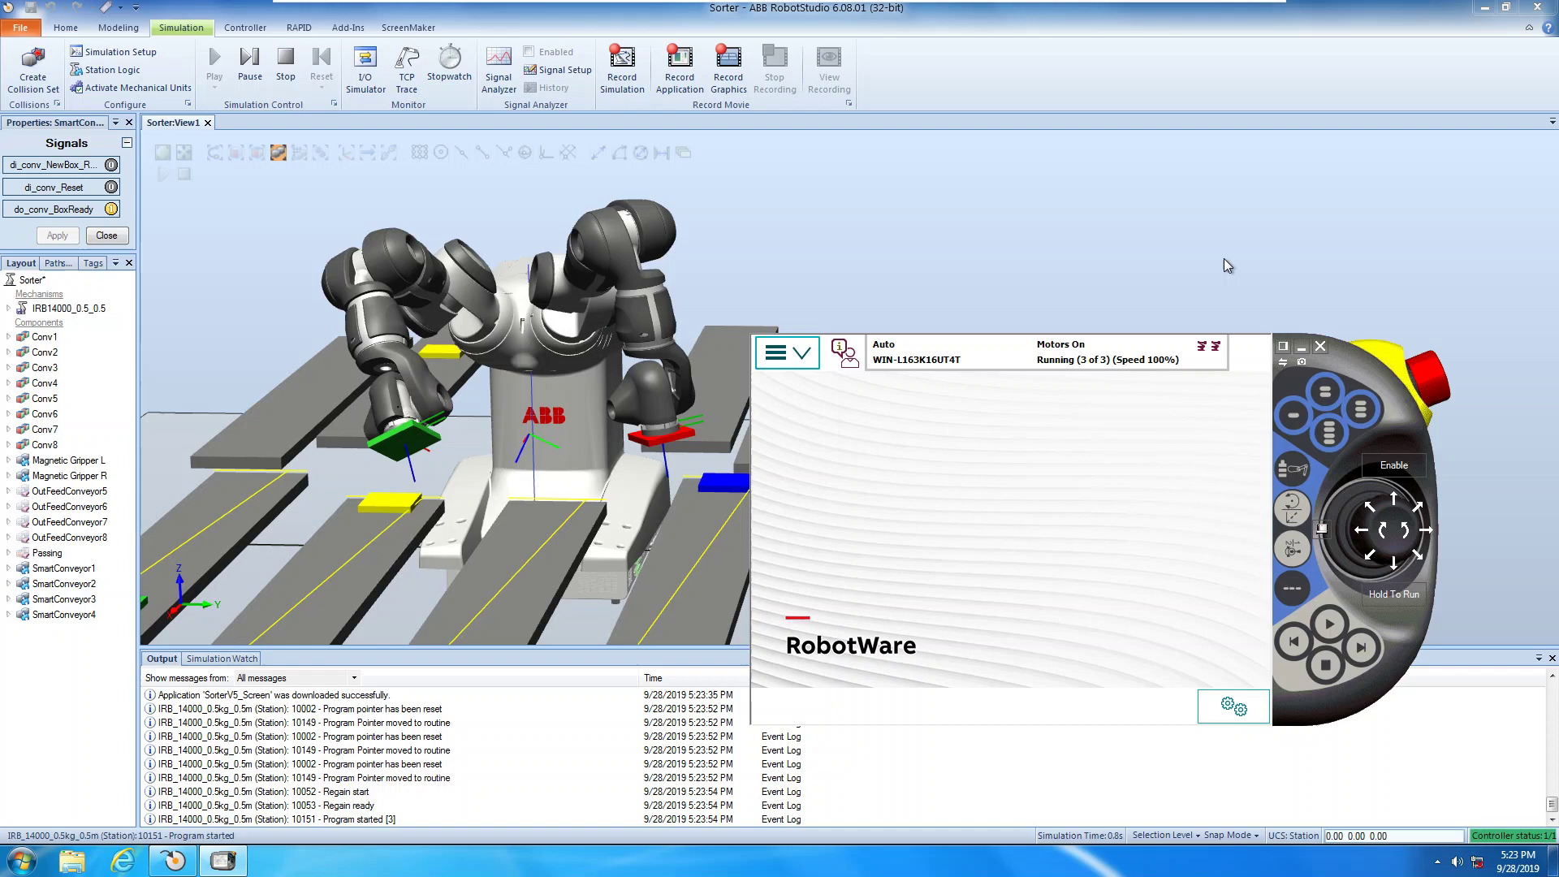
mouse_move(1381, 387)
mouse_down()
mouse_move(984, 363)
mouse_move(436, 257)
mouse_up()
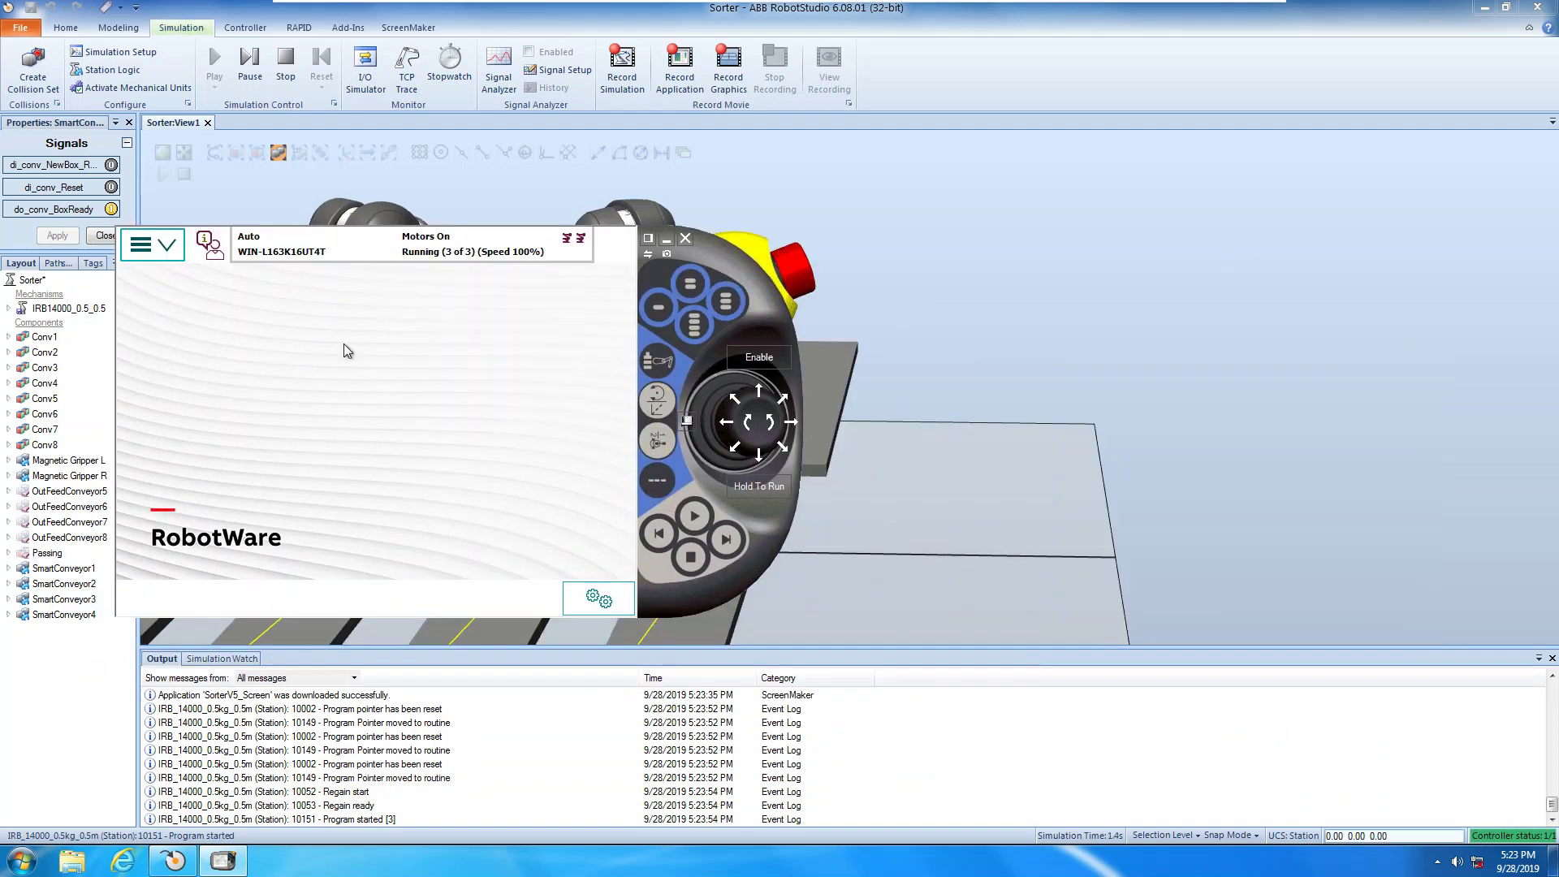
click(180, 259)
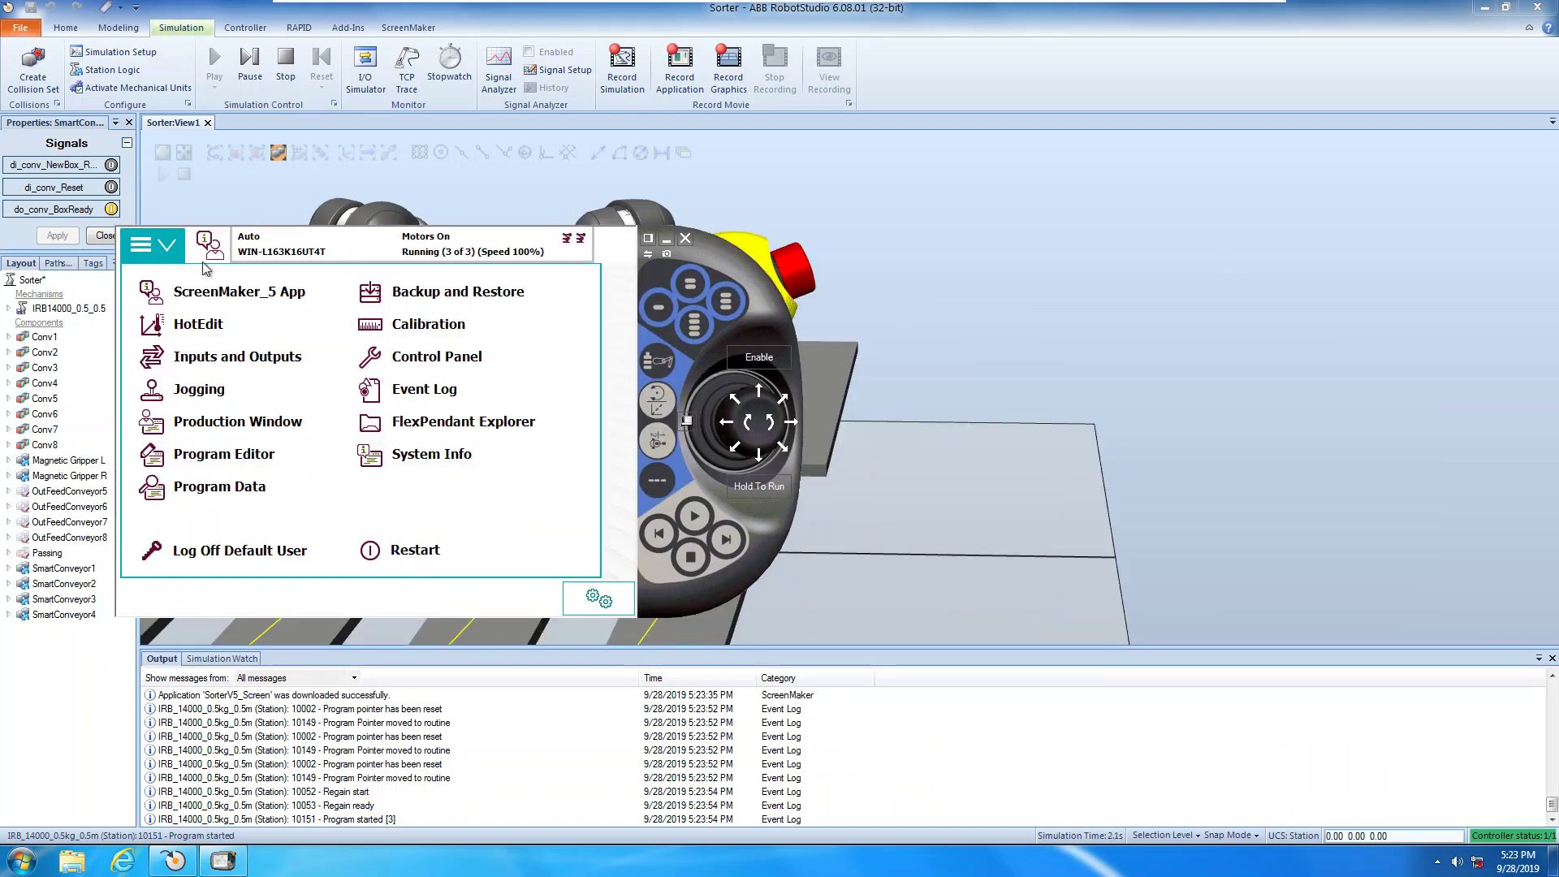
Step: Launch ScreenMaker_5 App and toggle between Conveyor1 and Main while the bar climbs to 940
click(264, 303)
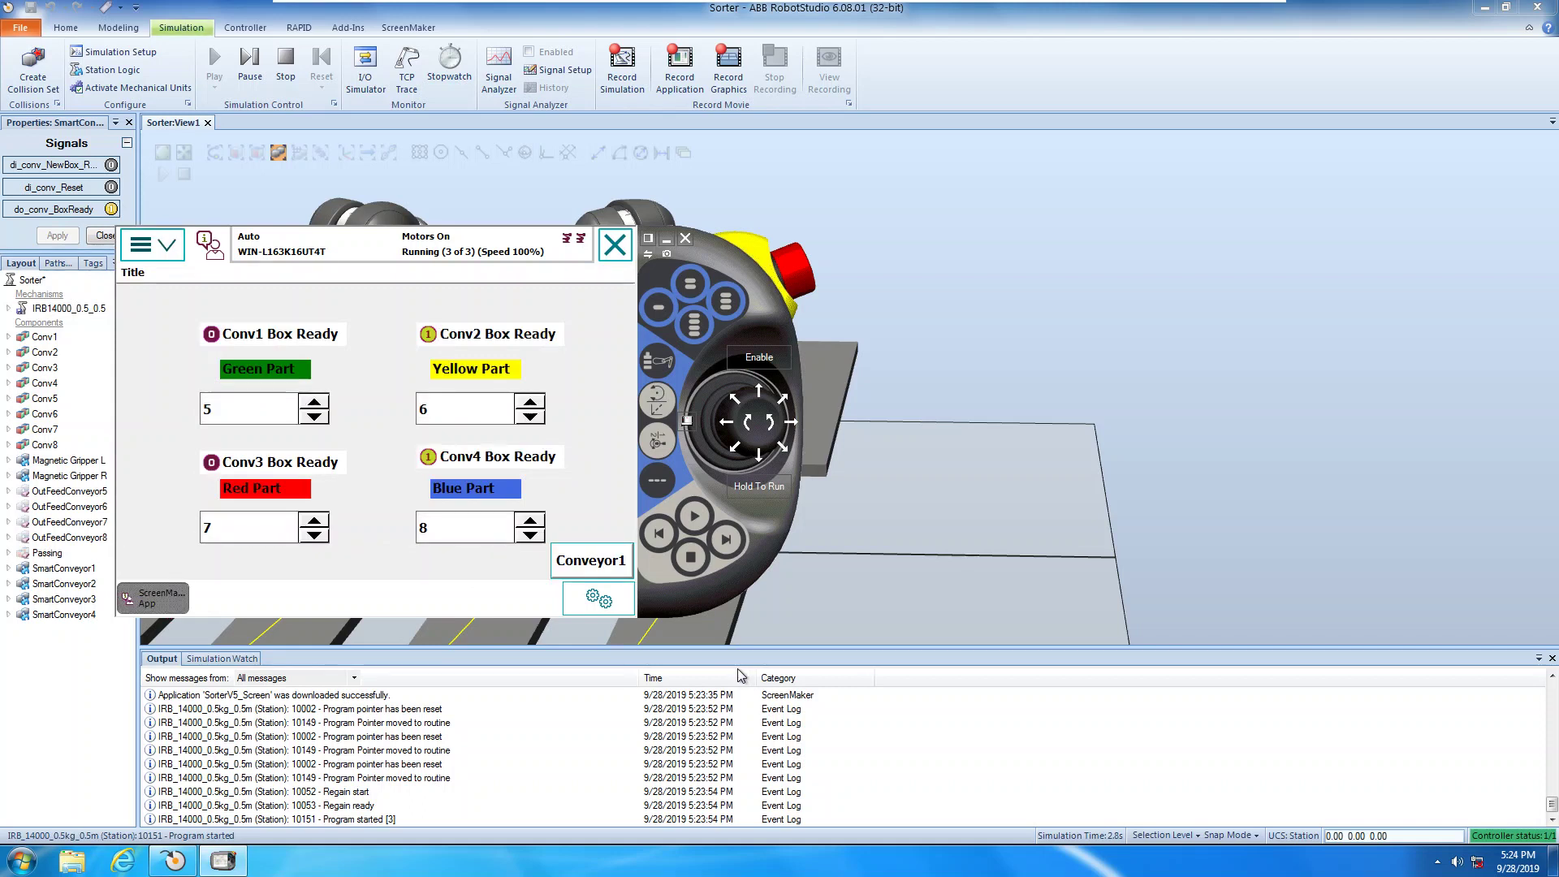
click(611, 569)
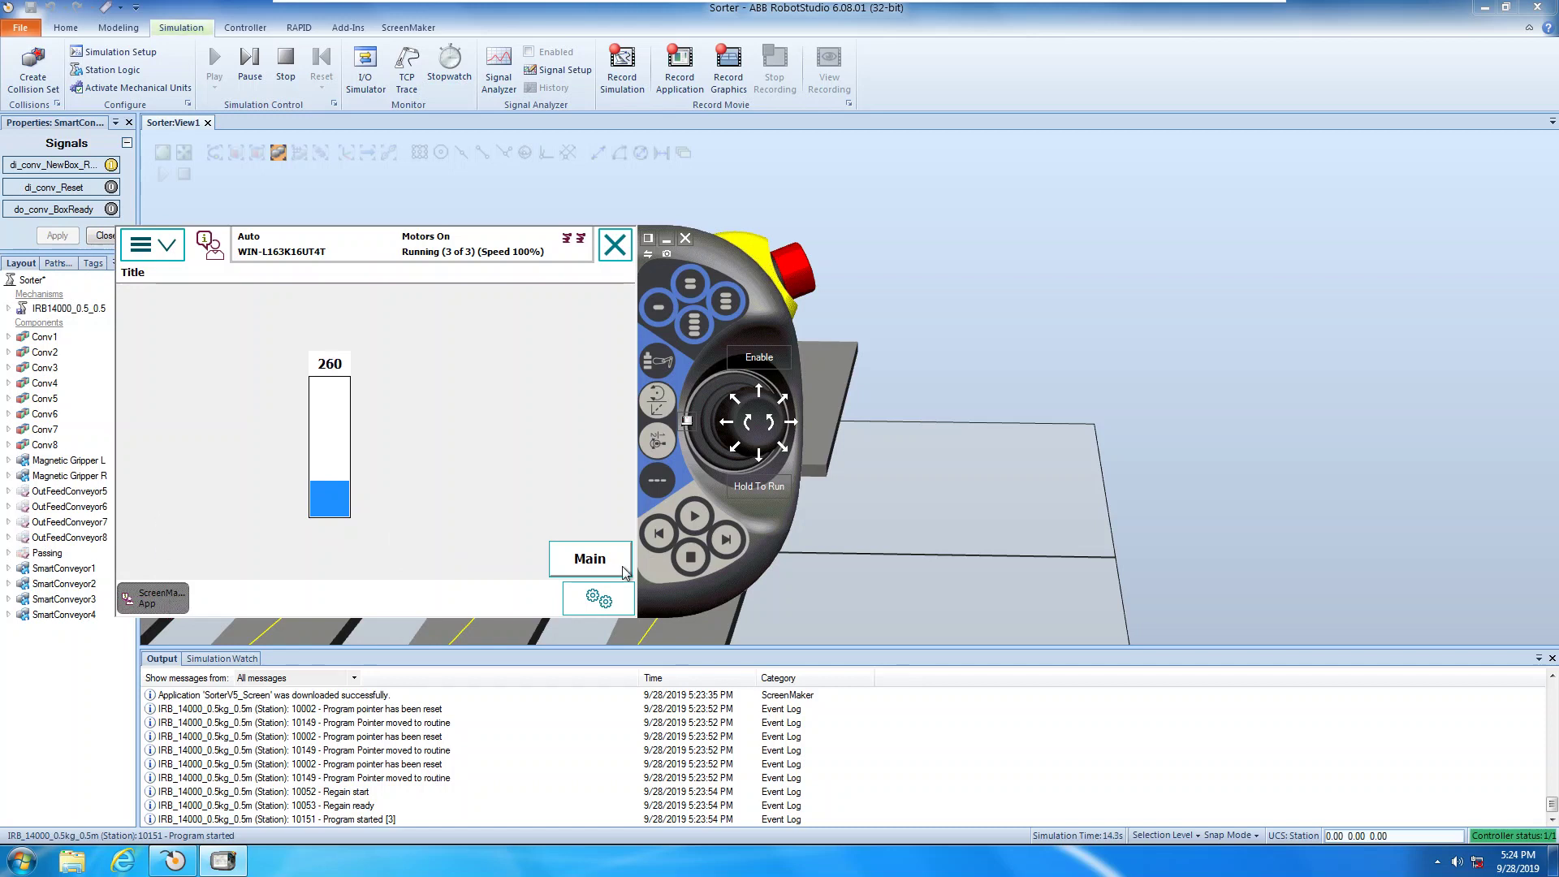
click(587, 563)
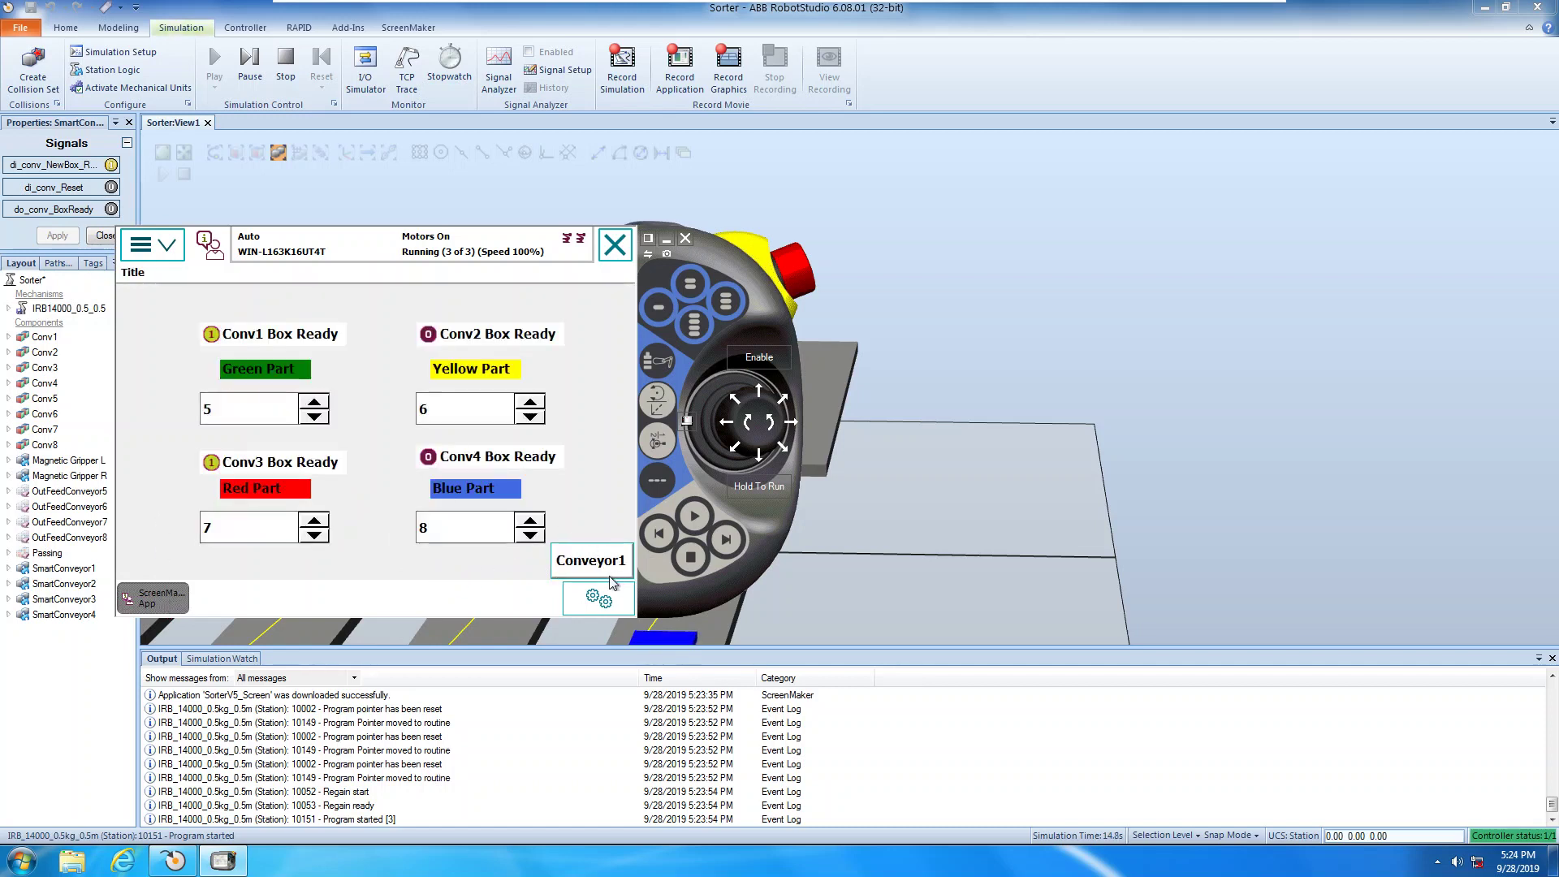
click(591, 561)
click(601, 561)
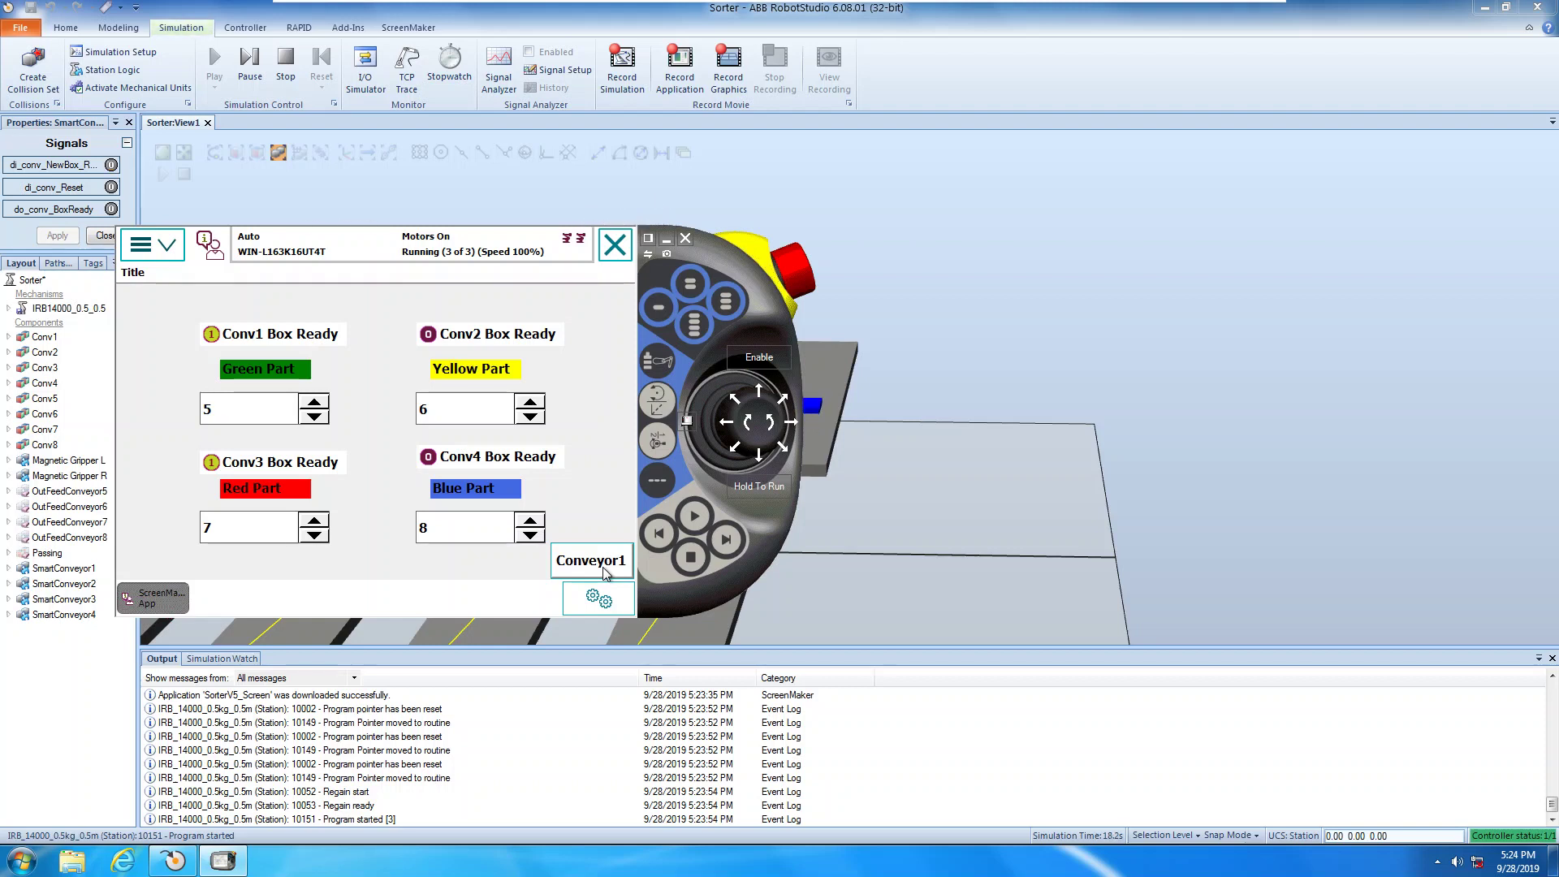
click(607, 571)
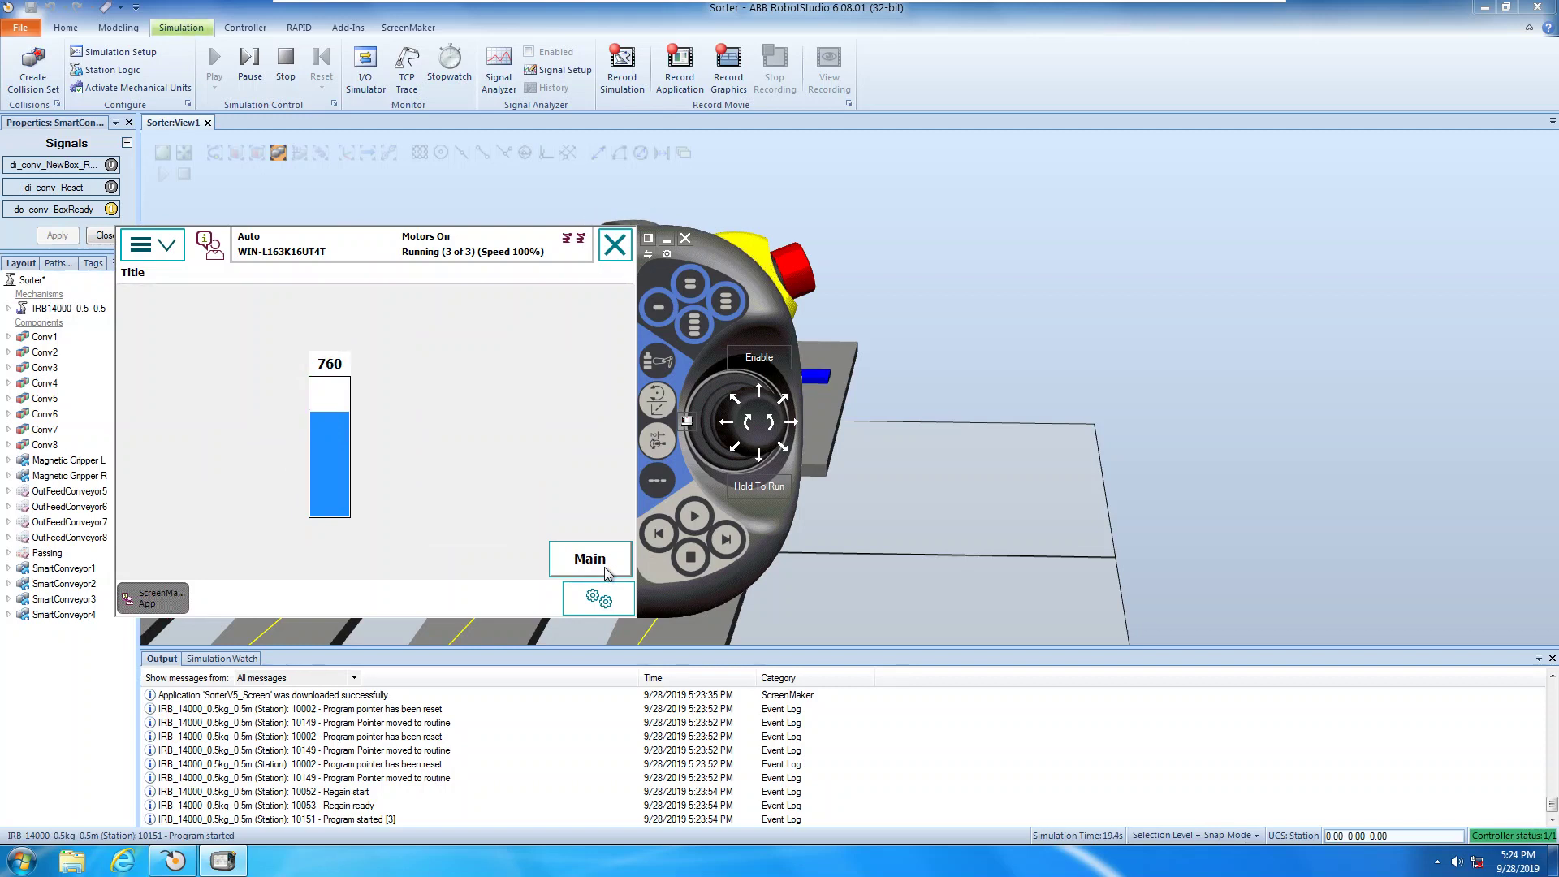
click(603, 563)
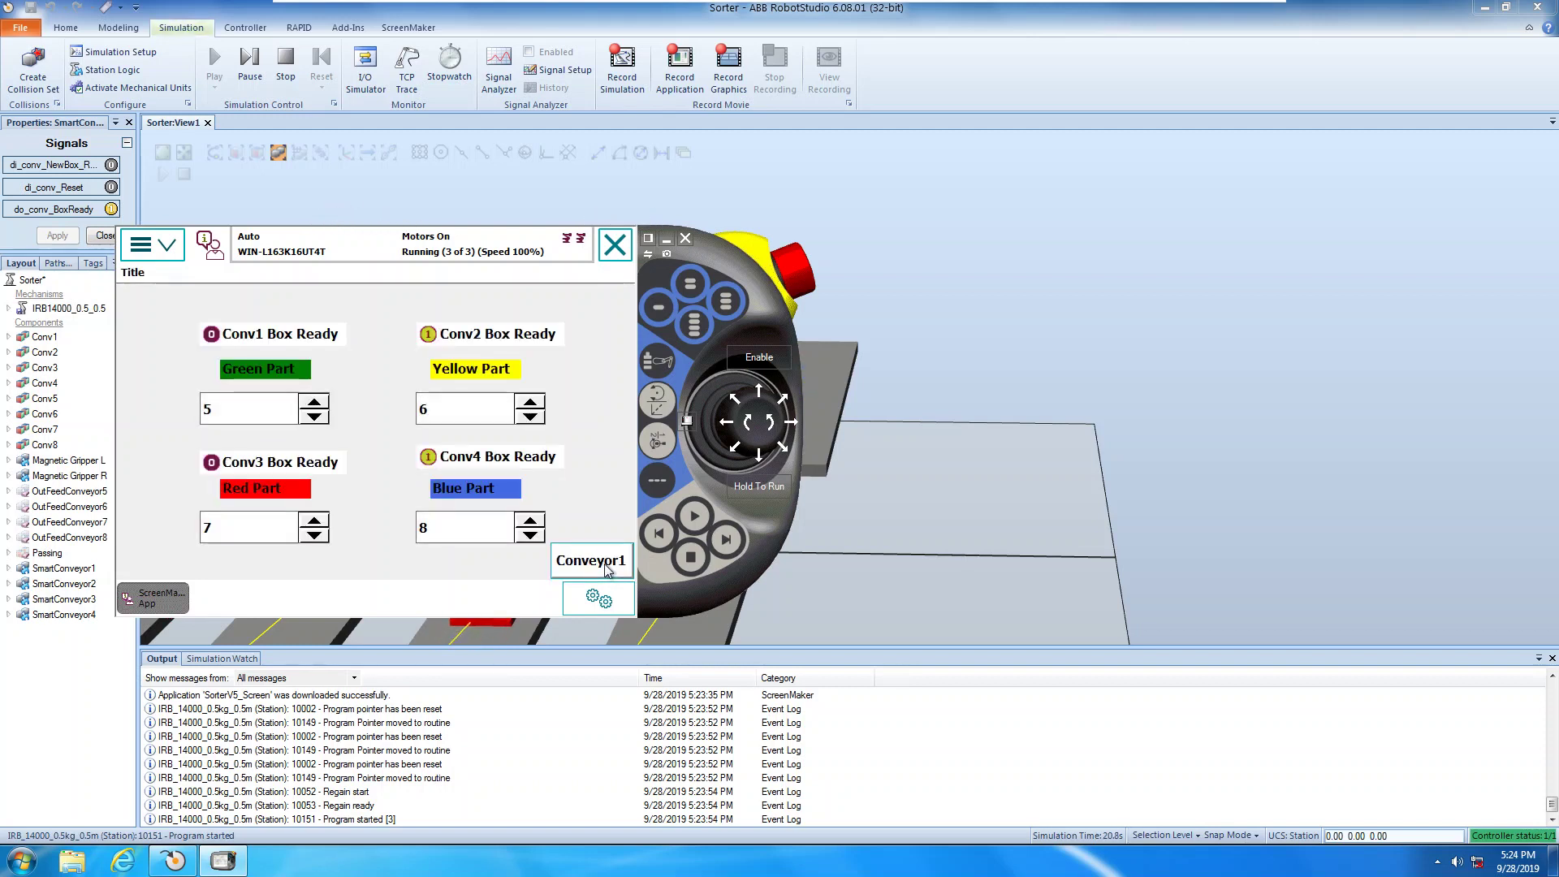
click(607, 569)
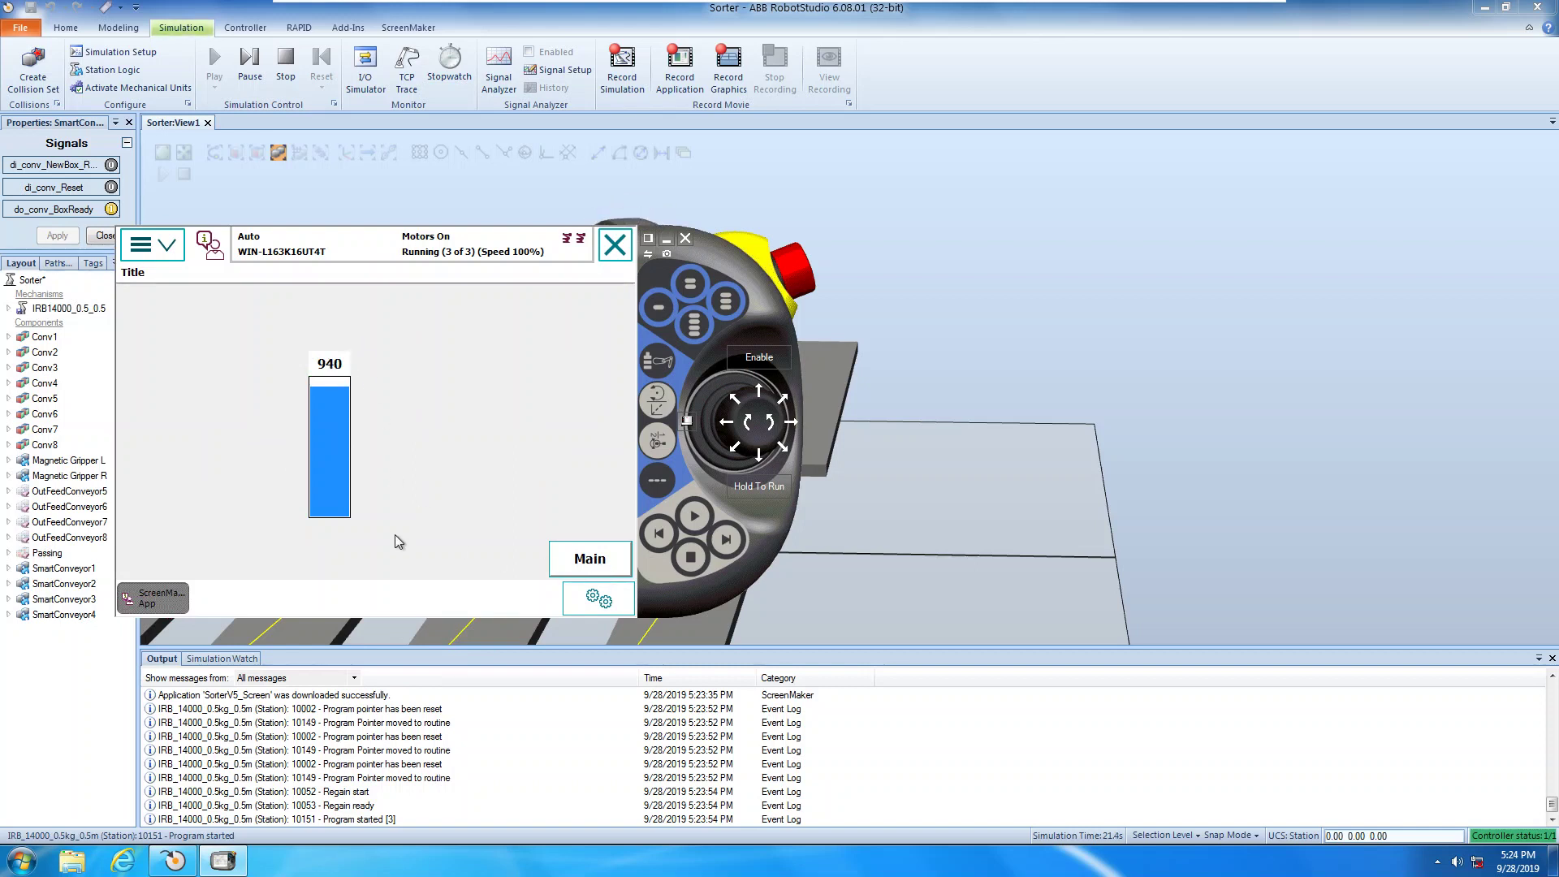